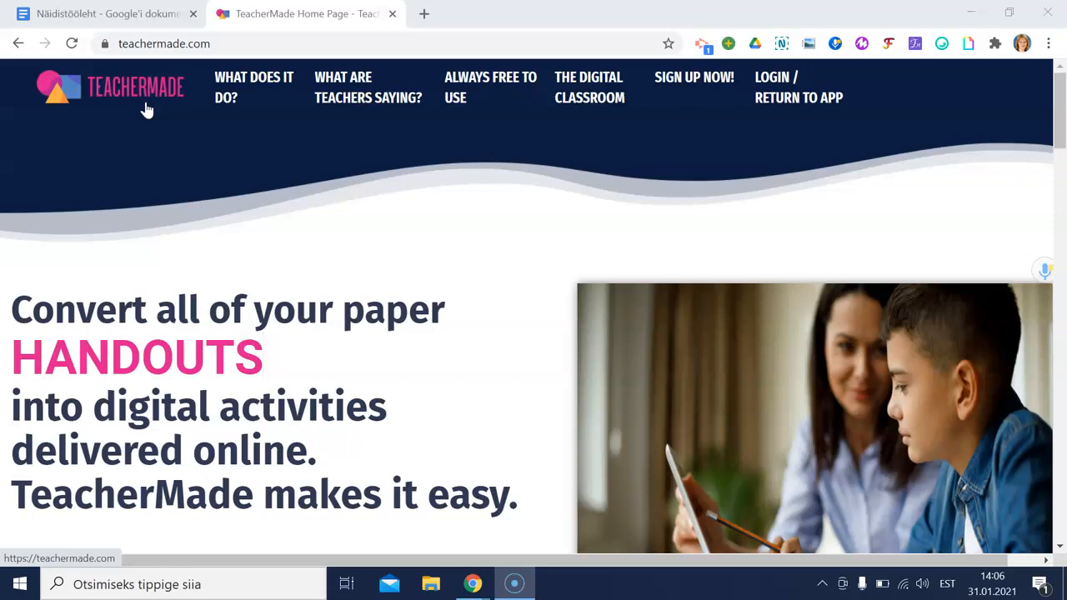
# Step: Open TeacherMade's teacher sign-up form and agree to the terms of use and privacy policy
pyautogui.moveTo(218, 44); pyautogui.dragTo(122, 43)
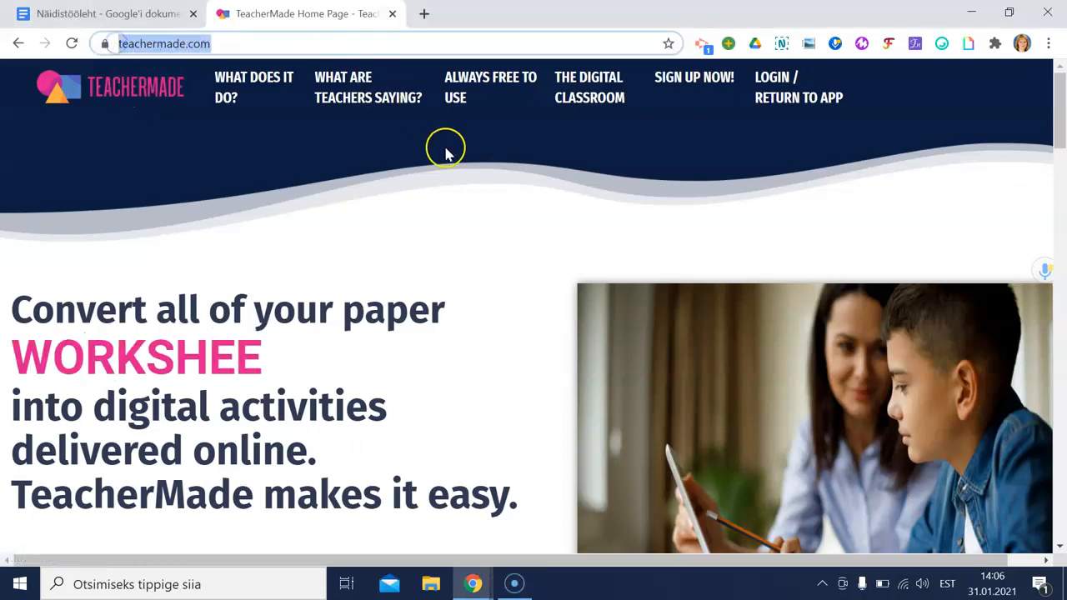
pyautogui.click(672, 81)
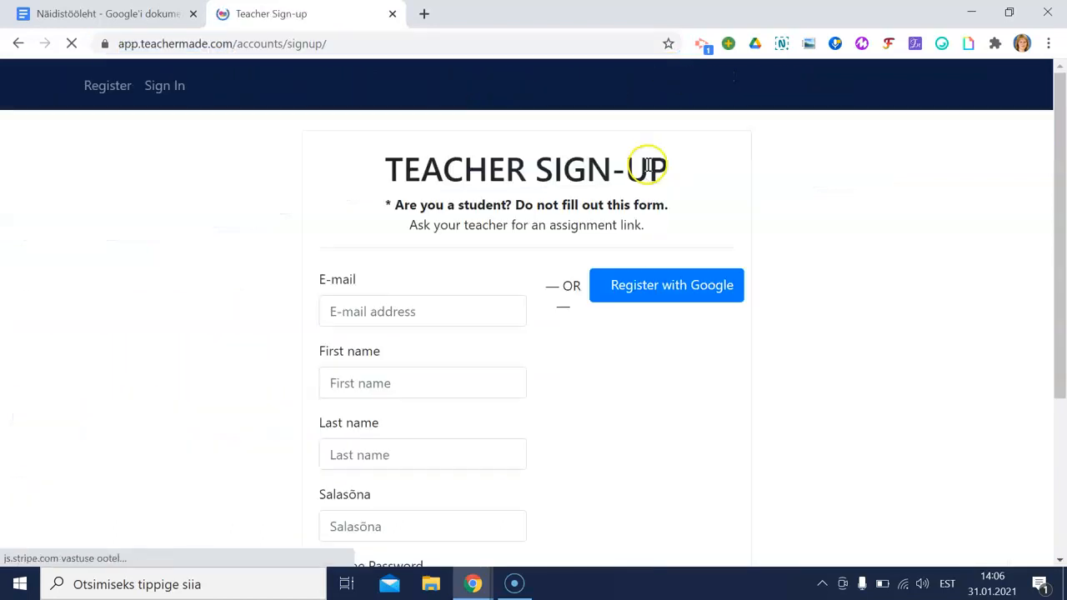
pyautogui.scroll(-1, 743, 160)
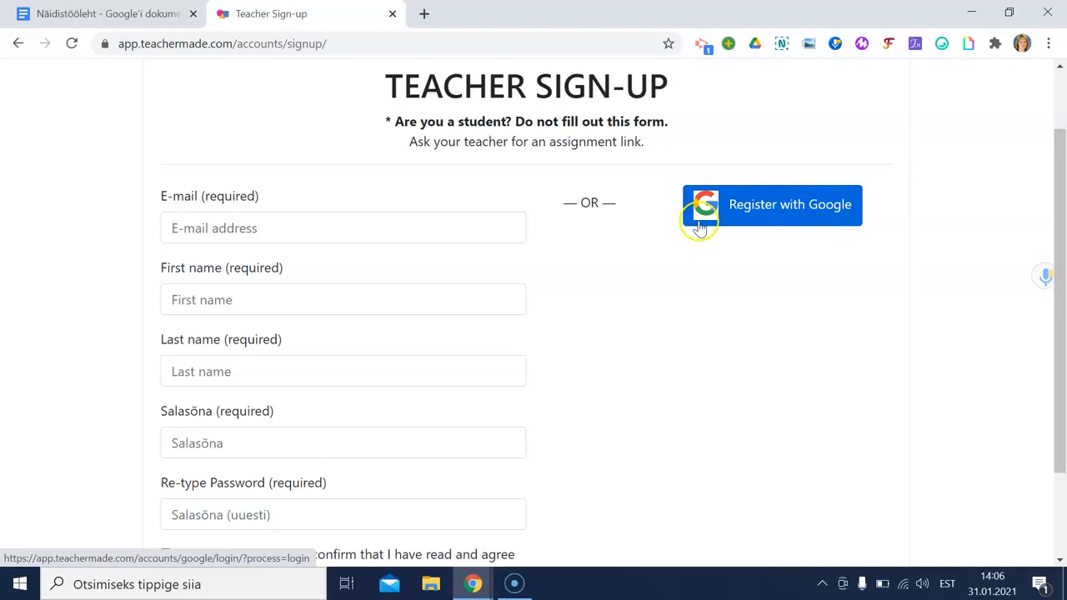
pyautogui.scroll(-2, 453, 286)
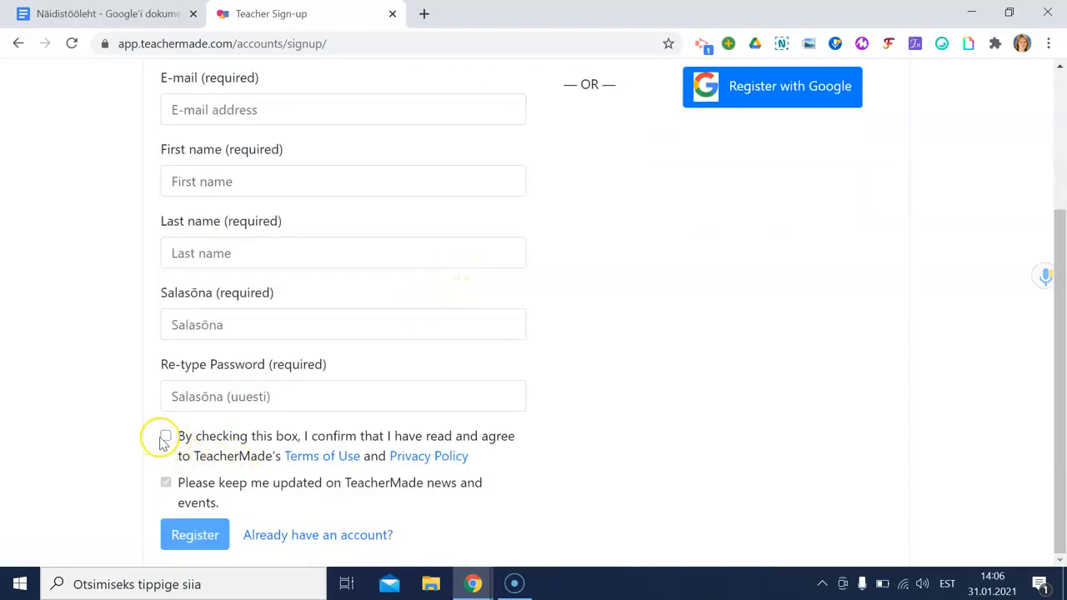
pyautogui.click(166, 437)
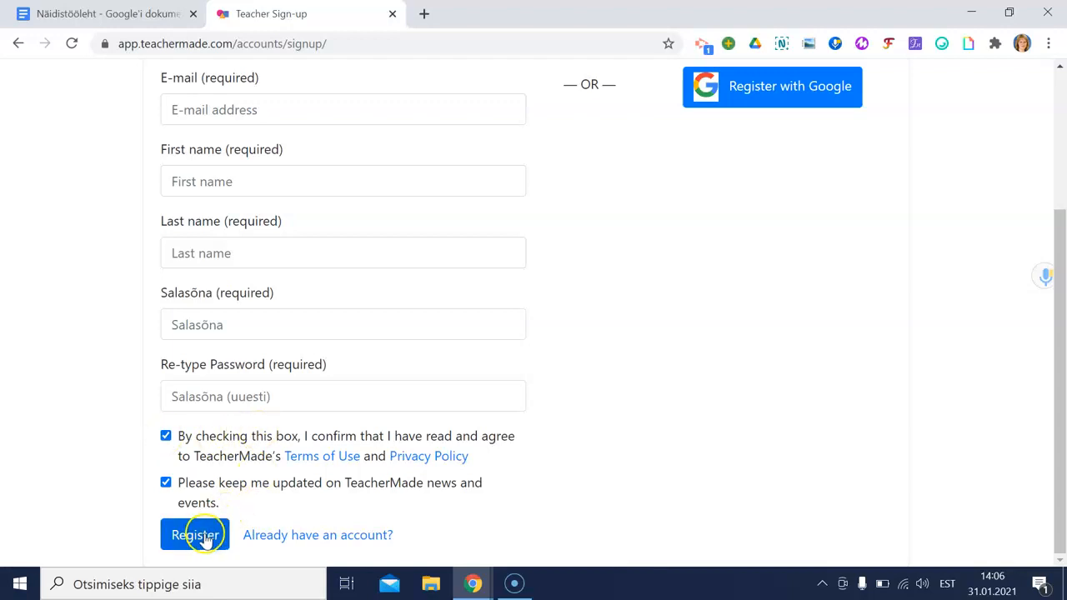
pyautogui.scroll(3, 617, 379)
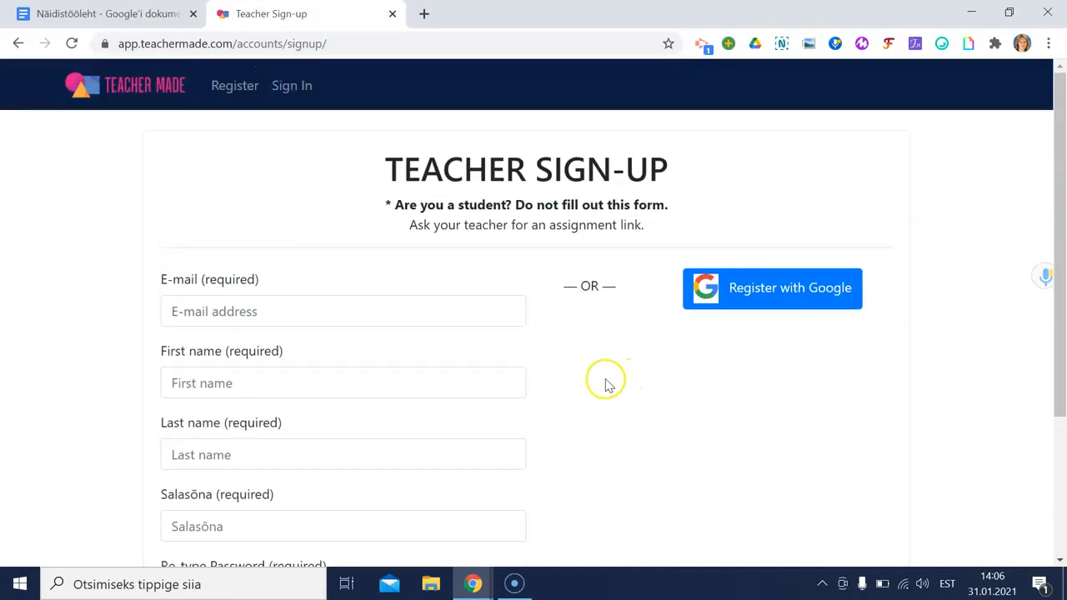
# Step: Sign in with the teacher's school Google account to reach My Worksheets
pyautogui.click(308, 90)
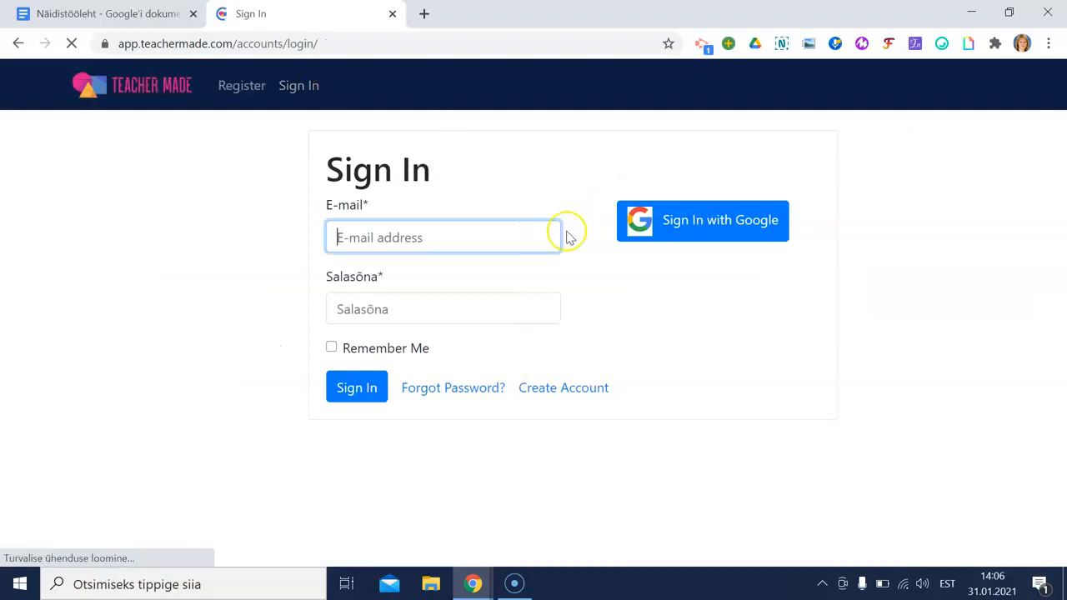
pyautogui.click(663, 230)
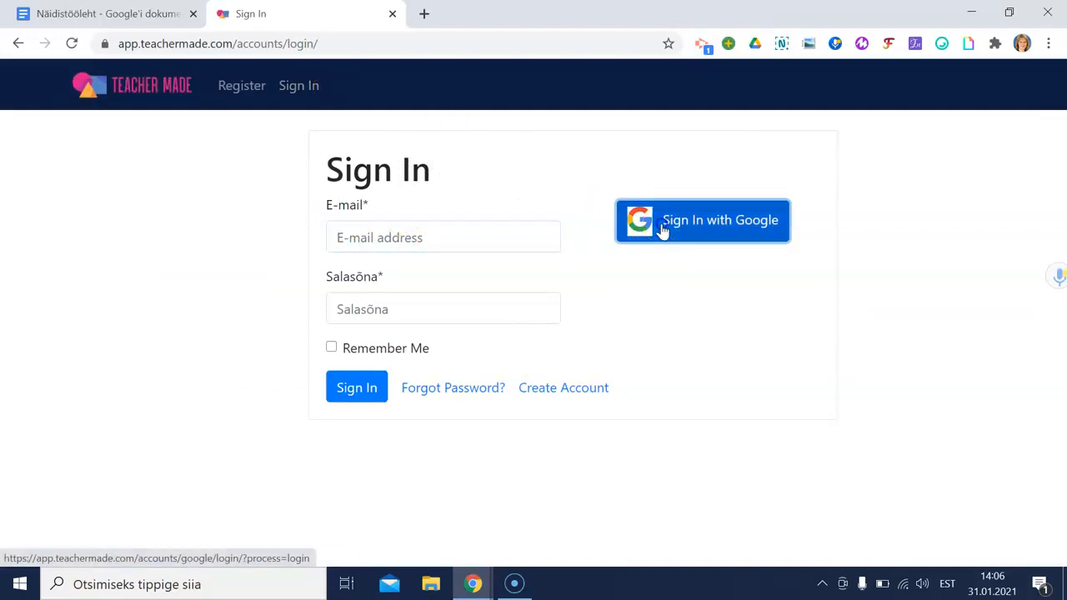
pyautogui.click(555, 309)
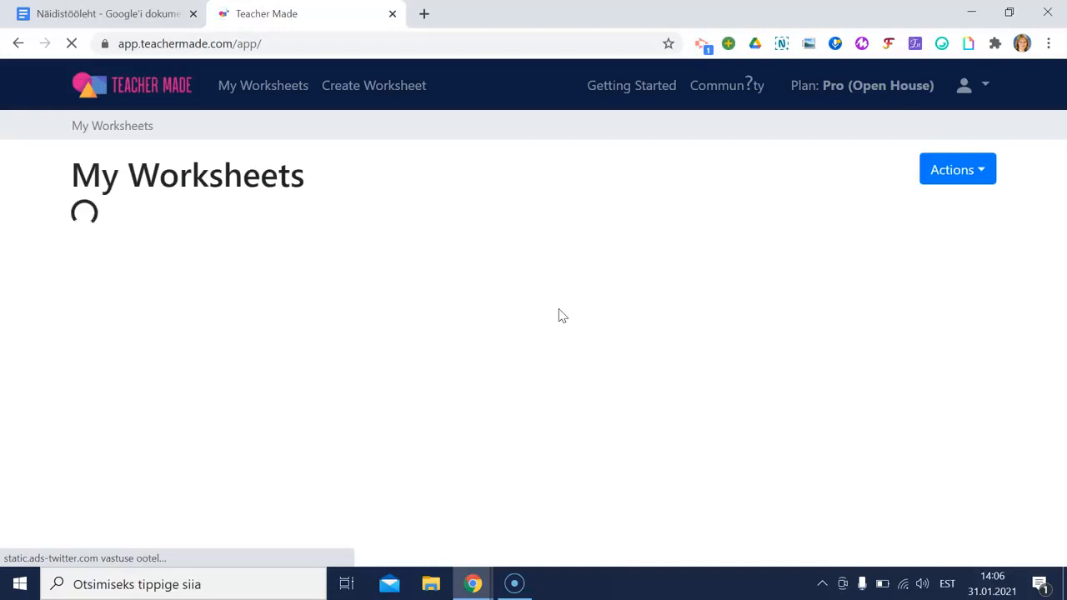
pyautogui.click(558, 299)
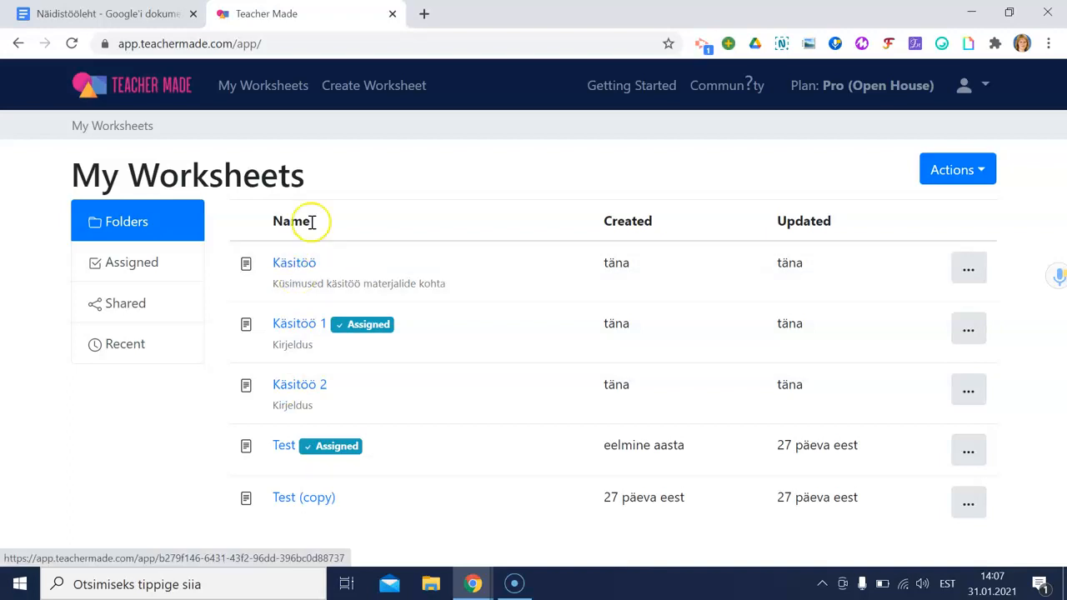
# Step: Create a worksheet titled 'Kudumine, tikkimine' with the description 'Kirjeldus'
pyautogui.click(360, 88)
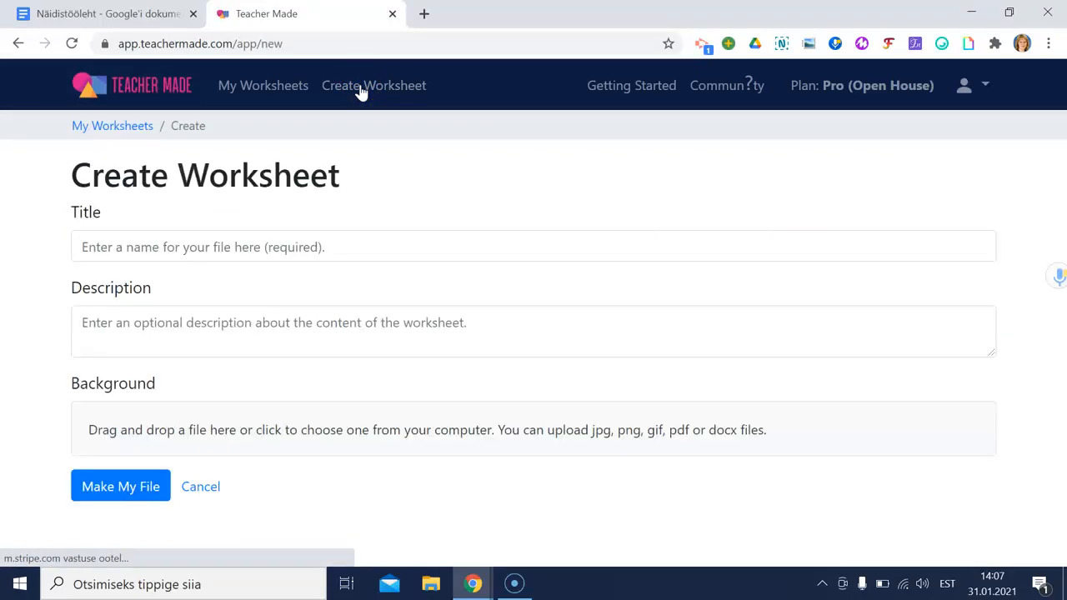
pyautogui.click(335, 246)
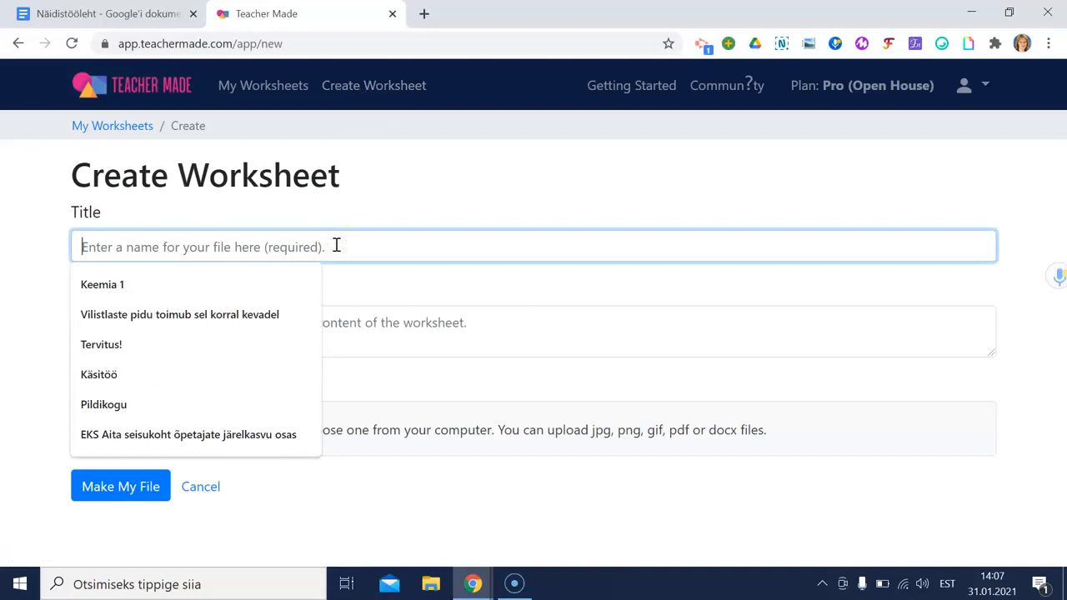
pyautogui.write('Kudumine, tikko')
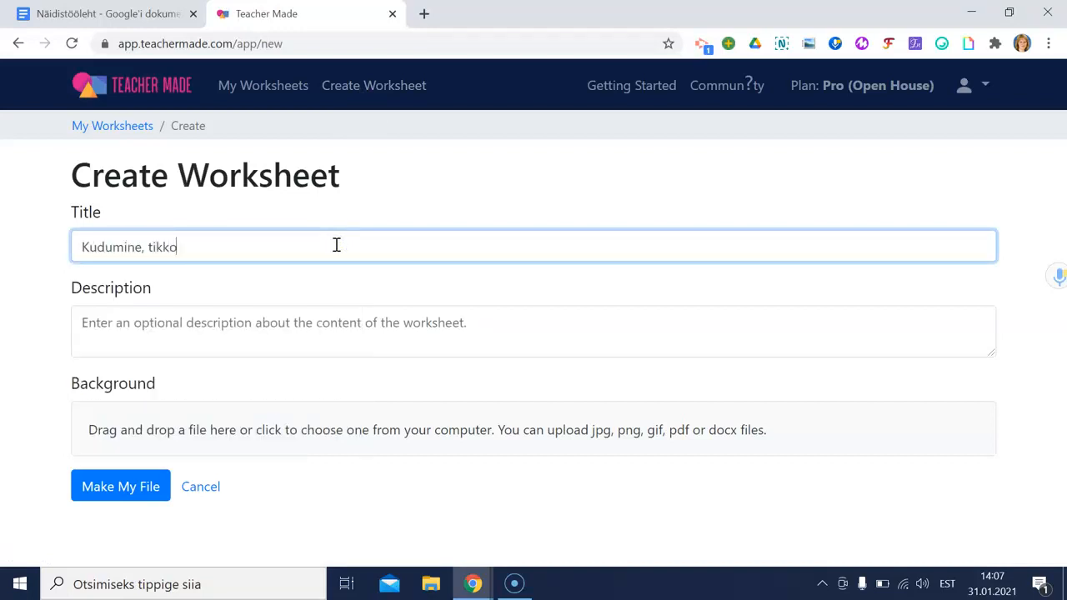
pyautogui.click(317, 331)
pyautogui.write('Kirjeldus')
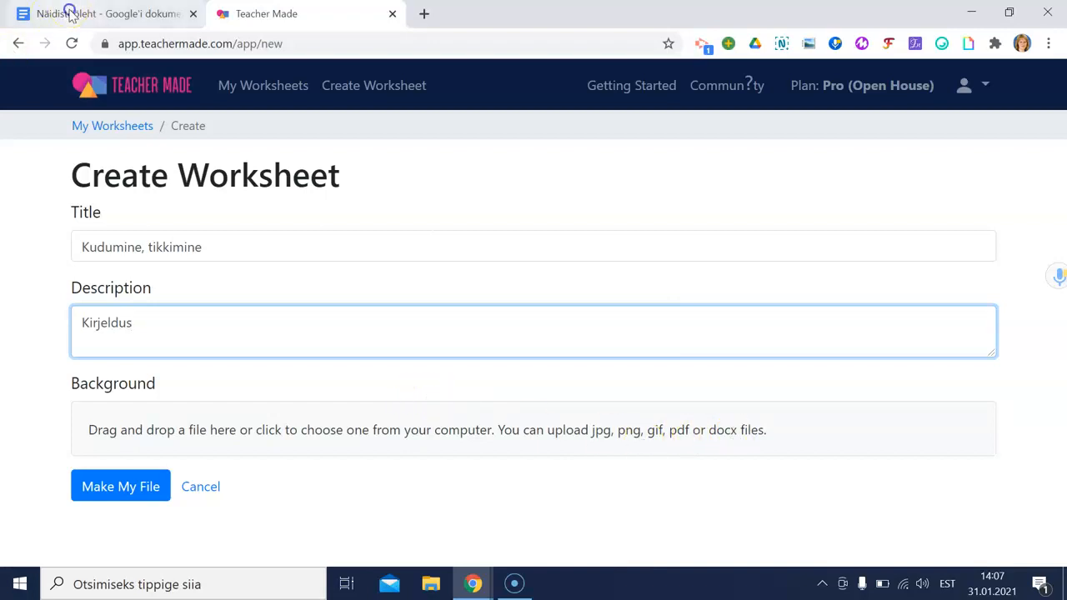
pyautogui.click(71, 14)
# Step: Download the Näidistööleht Google Doc as a PDF-dokument (.pdf) via Fail > Laadi alla
pyautogui.scroll(-10, 319, 289)
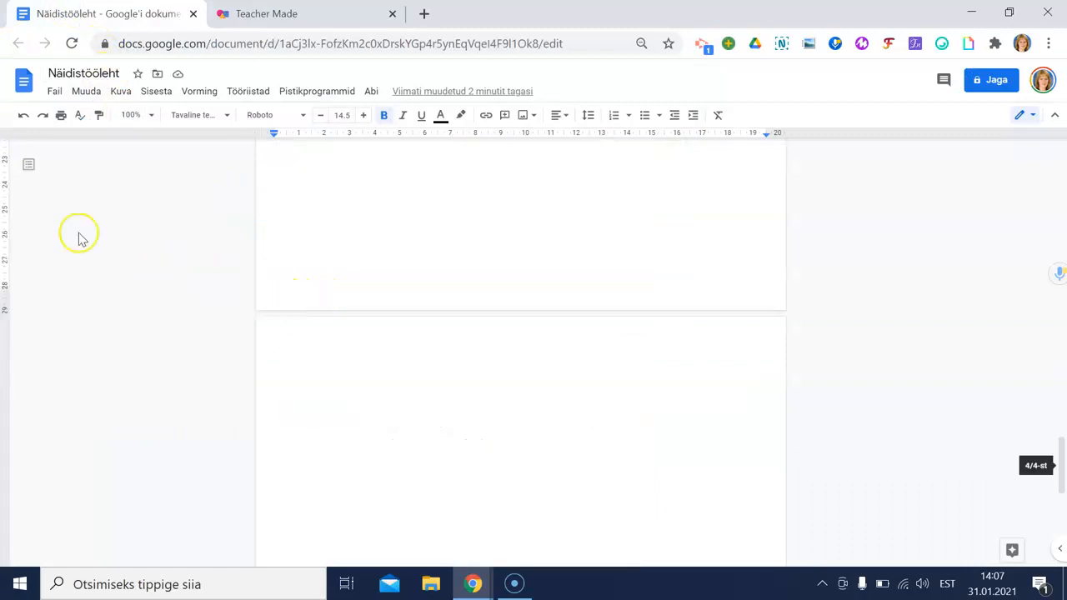
pyautogui.click(52, 90)
pyautogui.moveTo(106, 252)
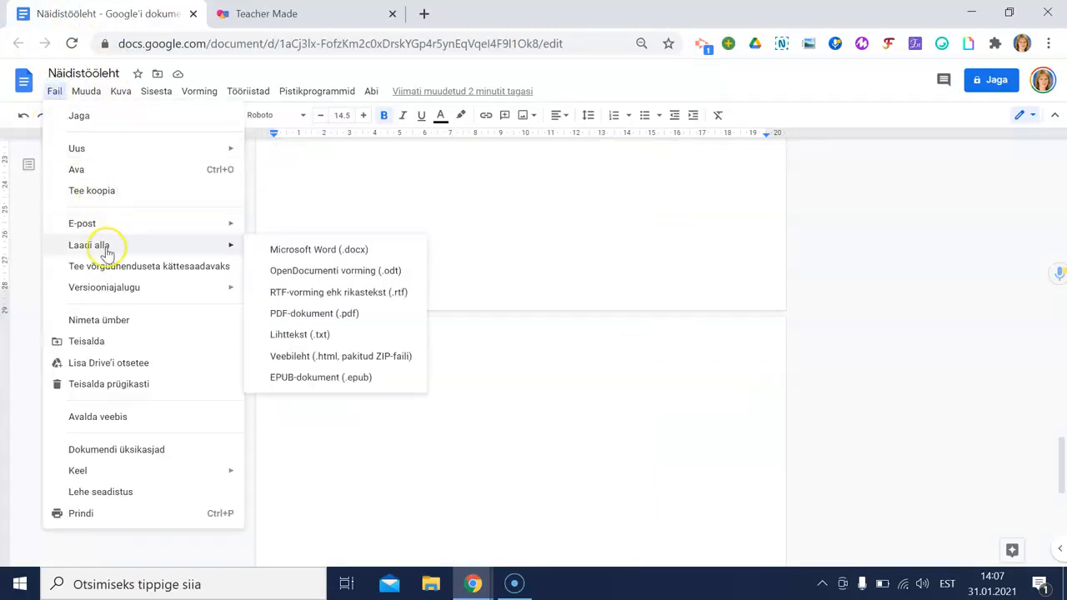
pyautogui.click(289, 317)
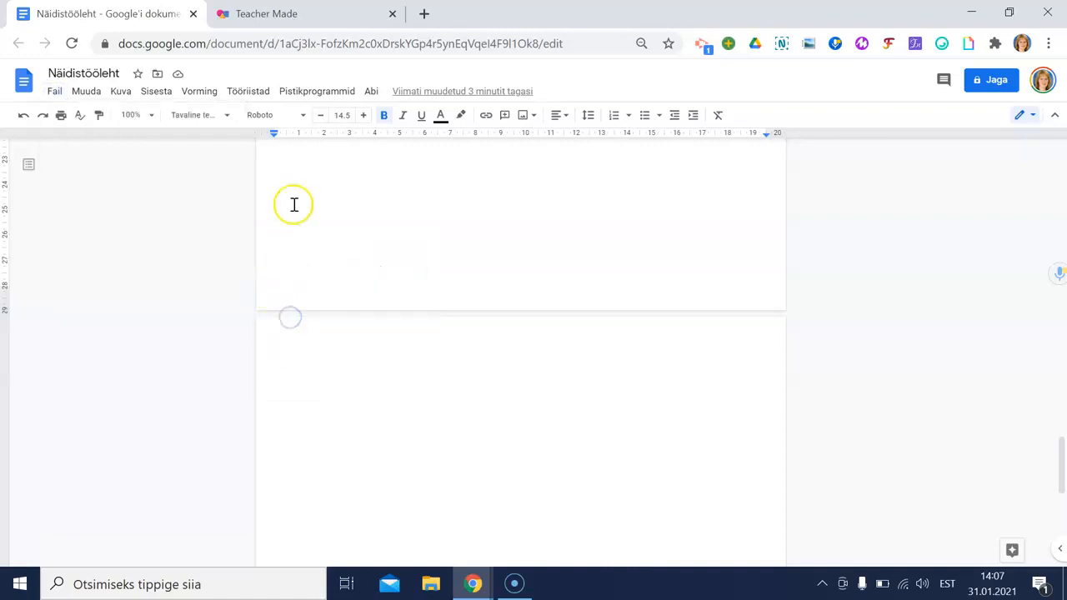
# Step: Upload the Näidistööleht (2) PDF as the worksheet's background file
pyautogui.click(286, 17)
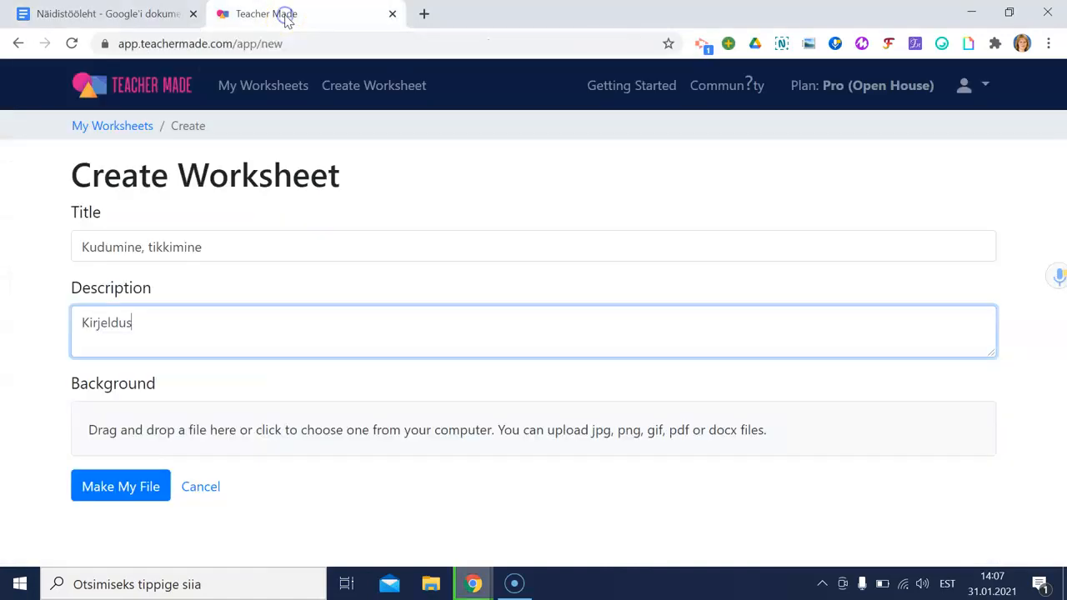
pyautogui.click(264, 430)
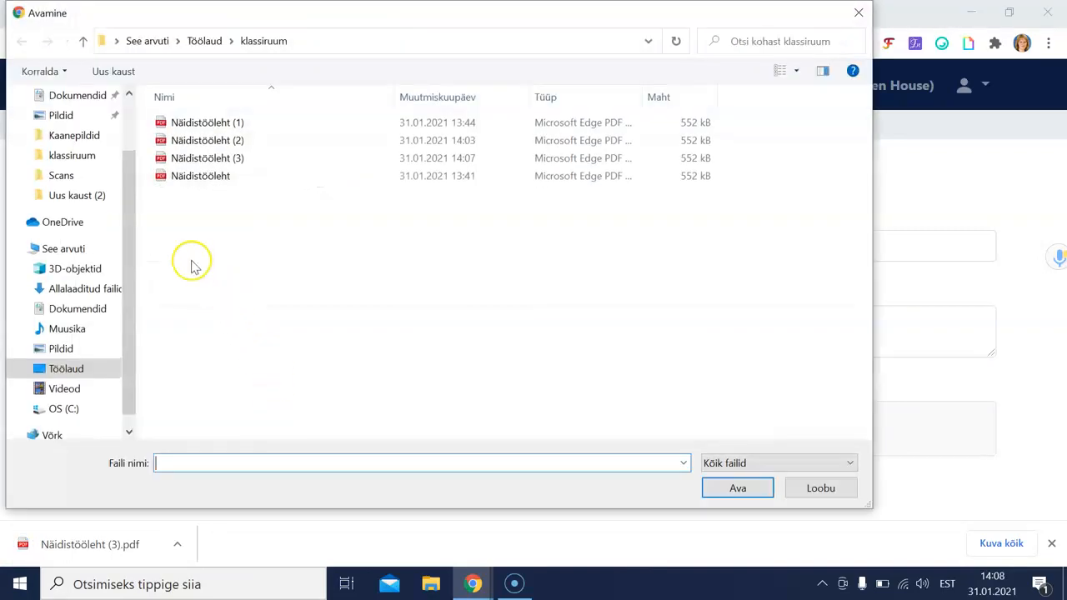
pyautogui.click(203, 177)
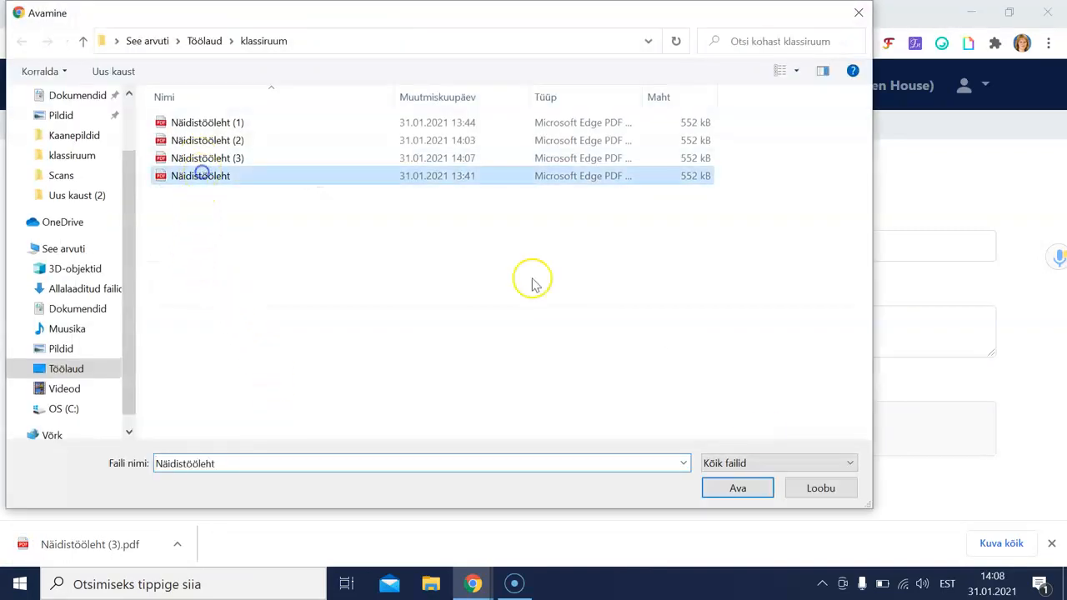
pyautogui.click(237, 140)
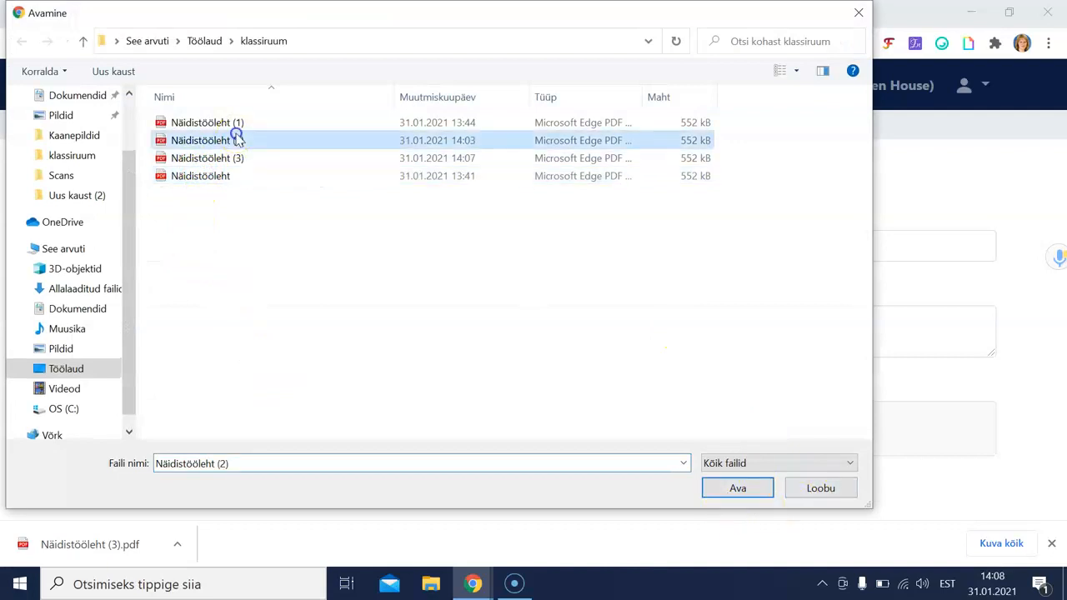
pyautogui.click(738, 488)
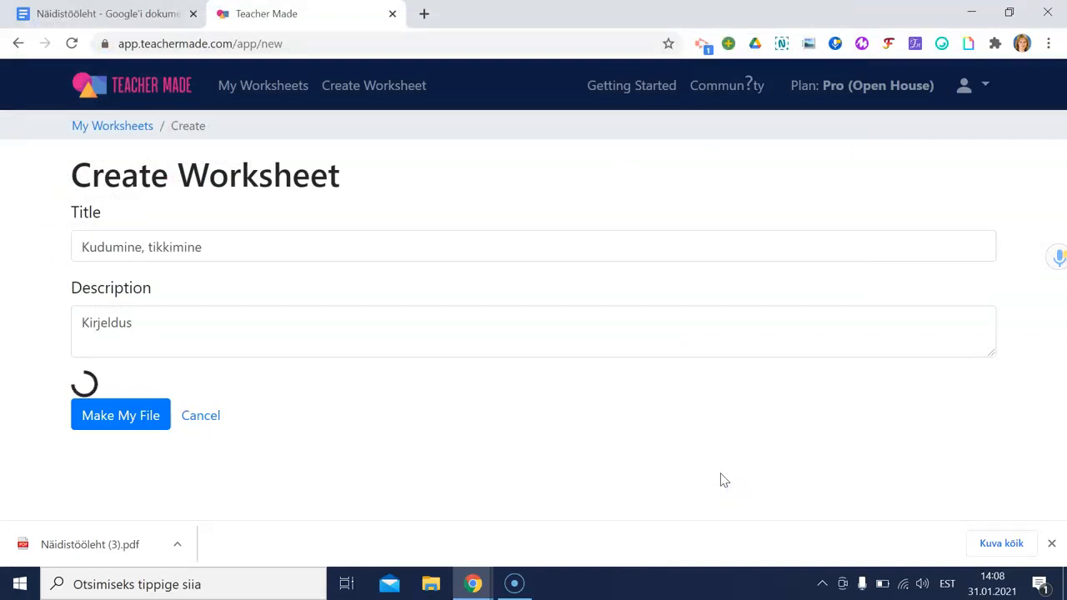
# Step: Leave out the blank fourth page and make the worksheet from the other three pages
pyautogui.click(717, 384)
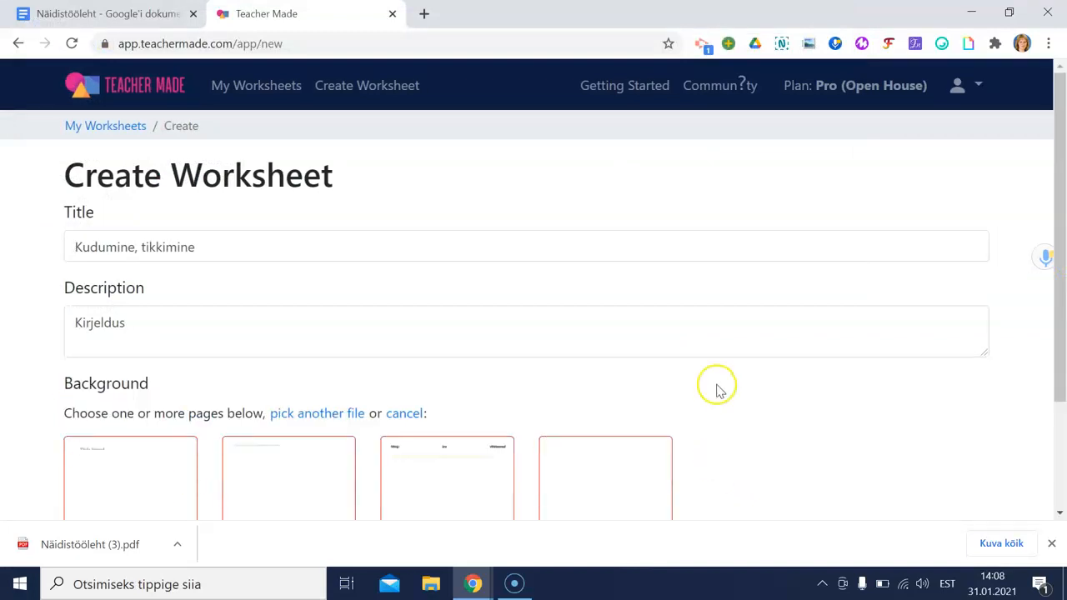
pyautogui.scroll(-2, 717, 384)
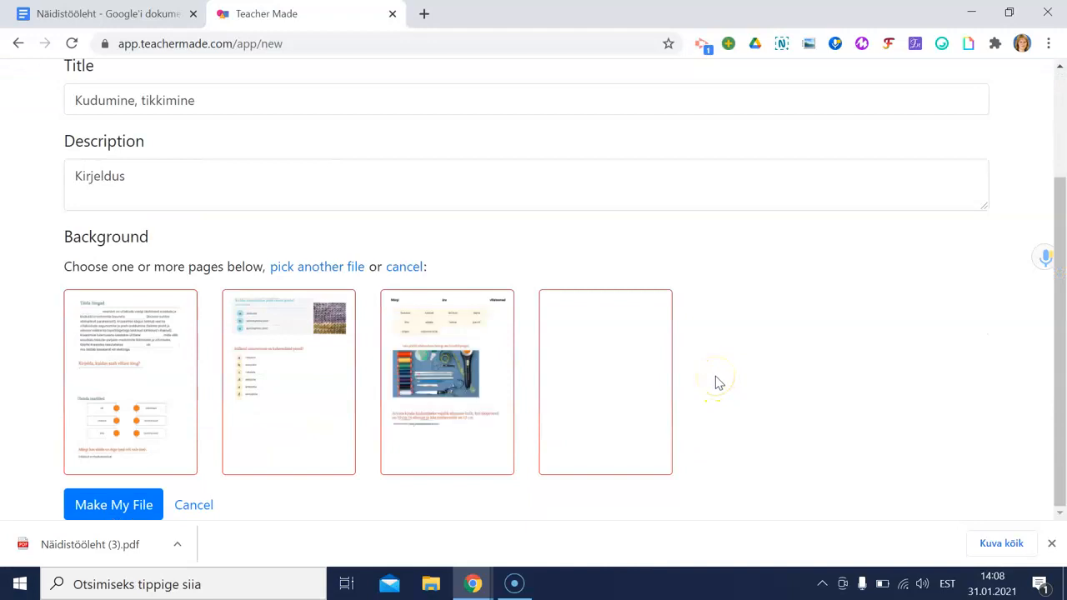
pyautogui.click(573, 419)
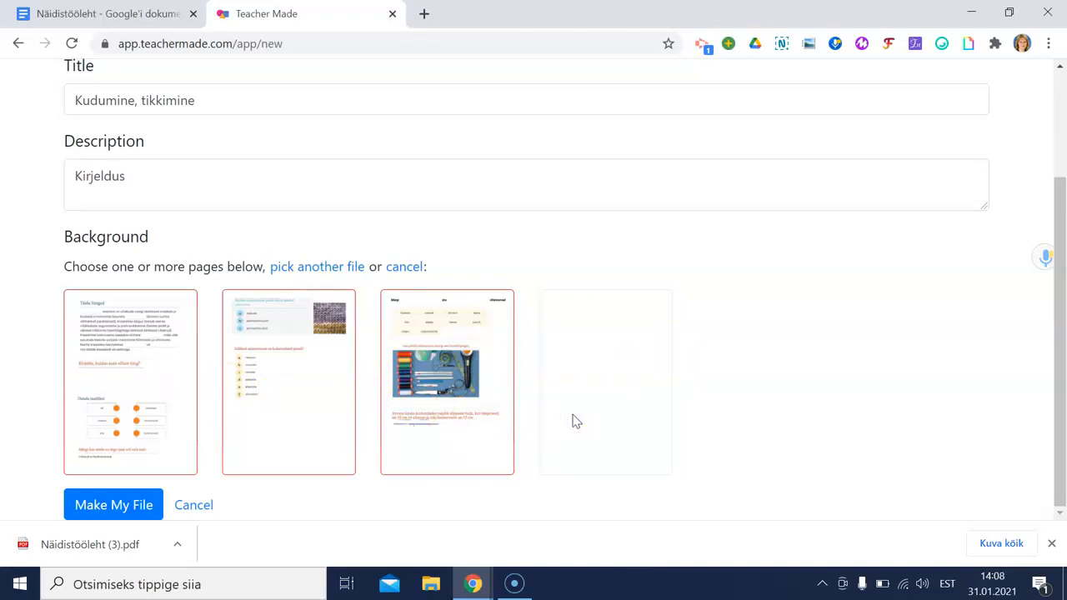
pyautogui.click(293, 400)
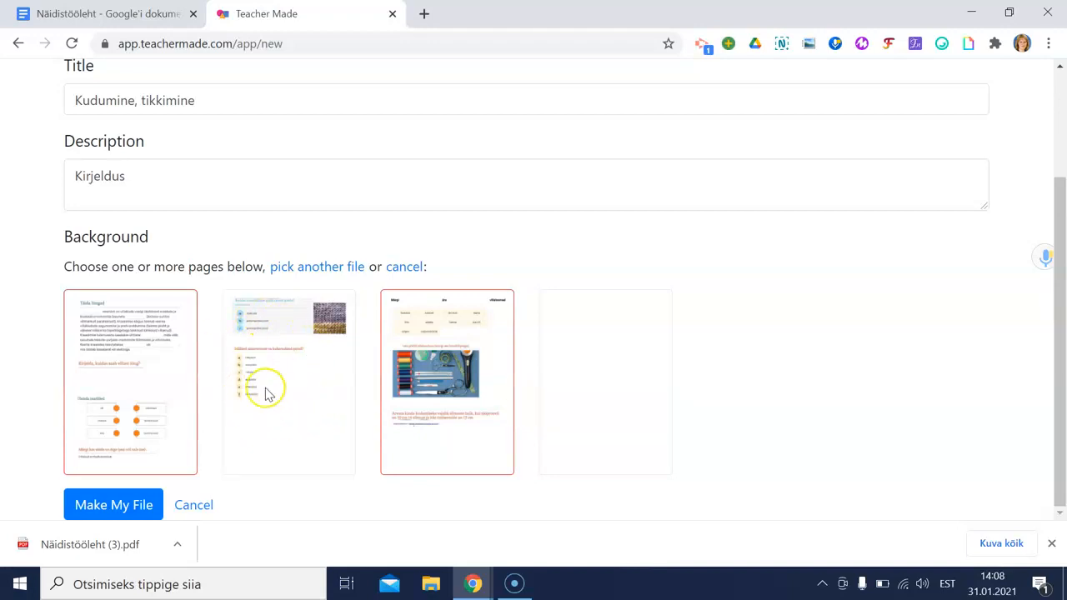
pyautogui.click(277, 379)
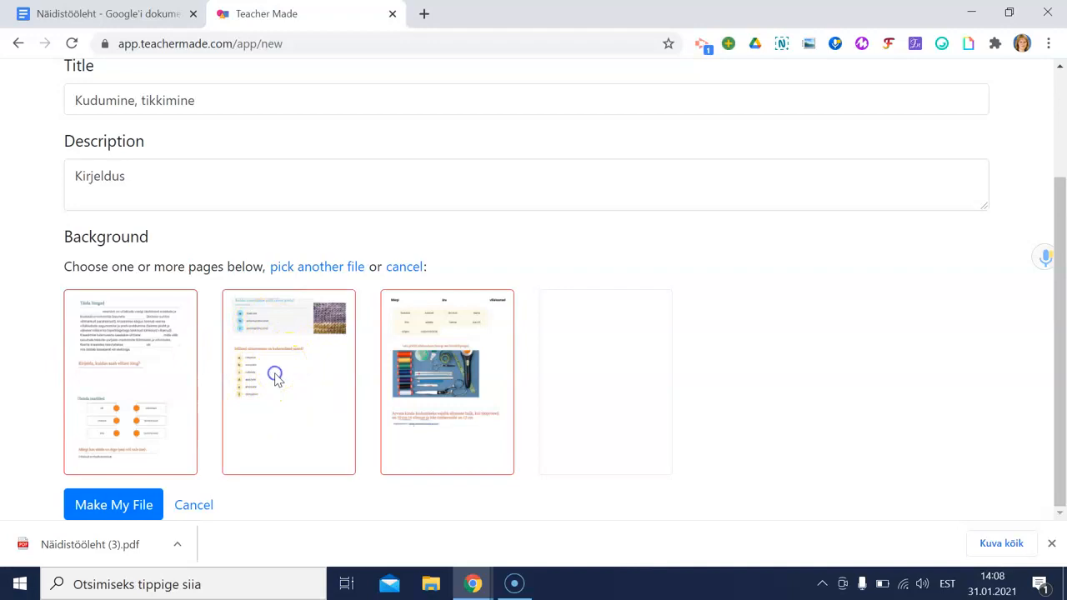
pyautogui.click(1052, 544)
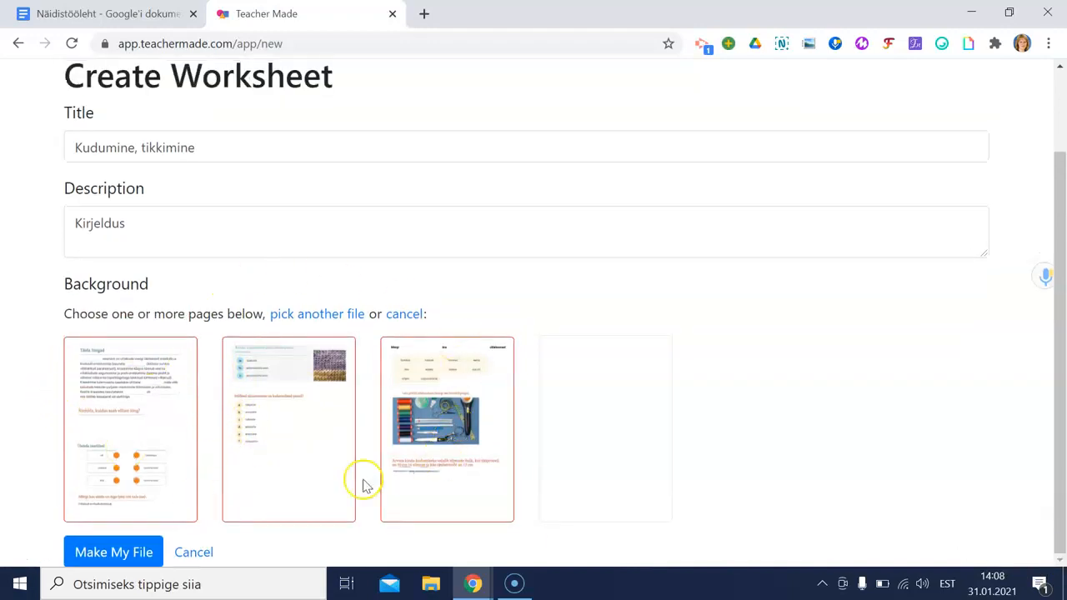
pyautogui.click(125, 557)
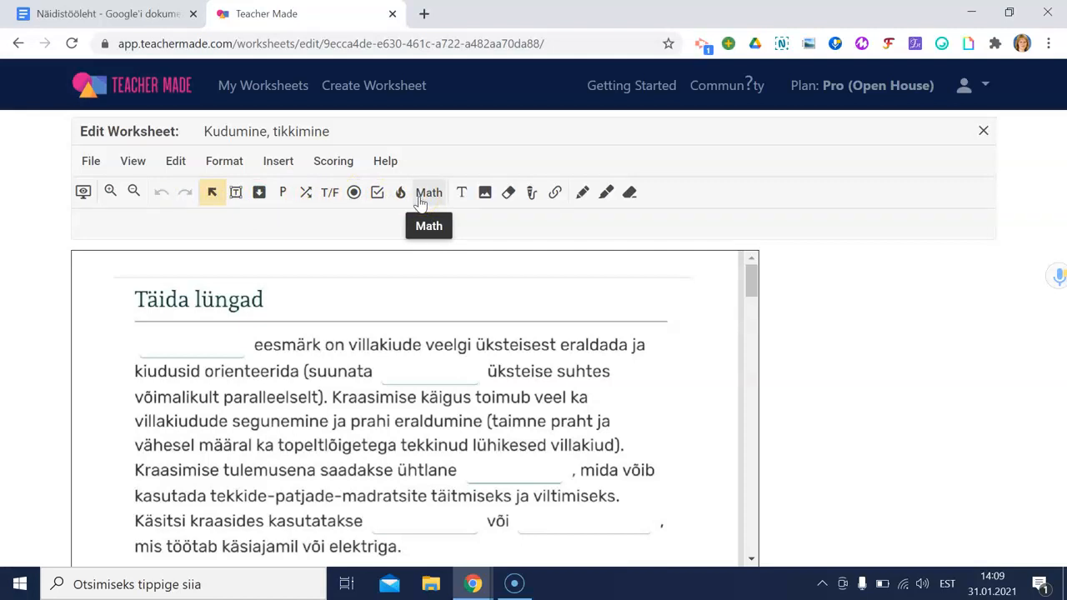
pyautogui.click(474, 202)
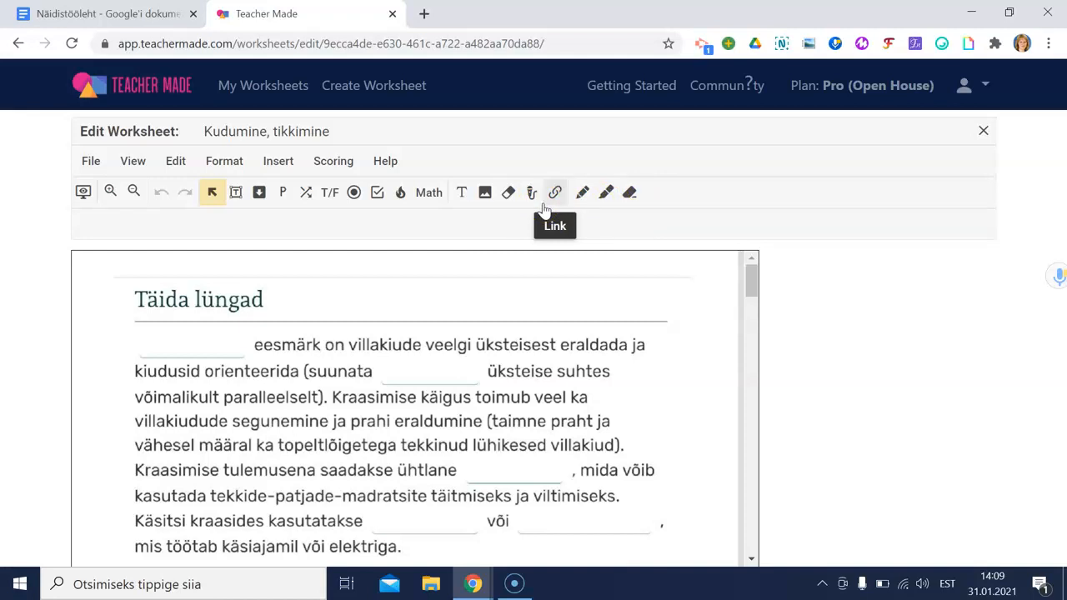
pyautogui.scroll(-1, 438, 254)
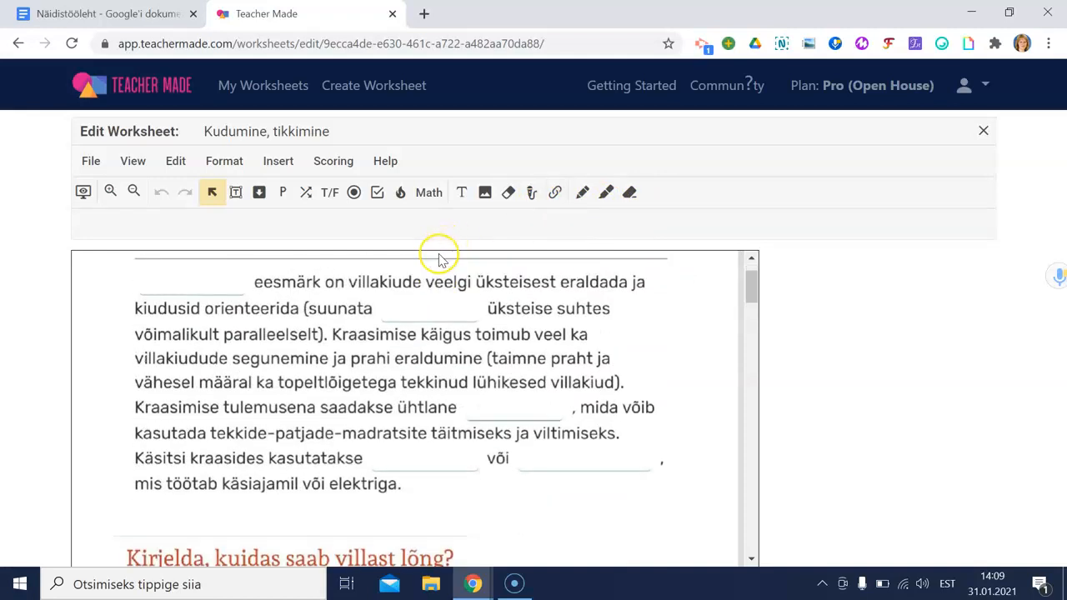
pyautogui.scroll(1, 440, 258)
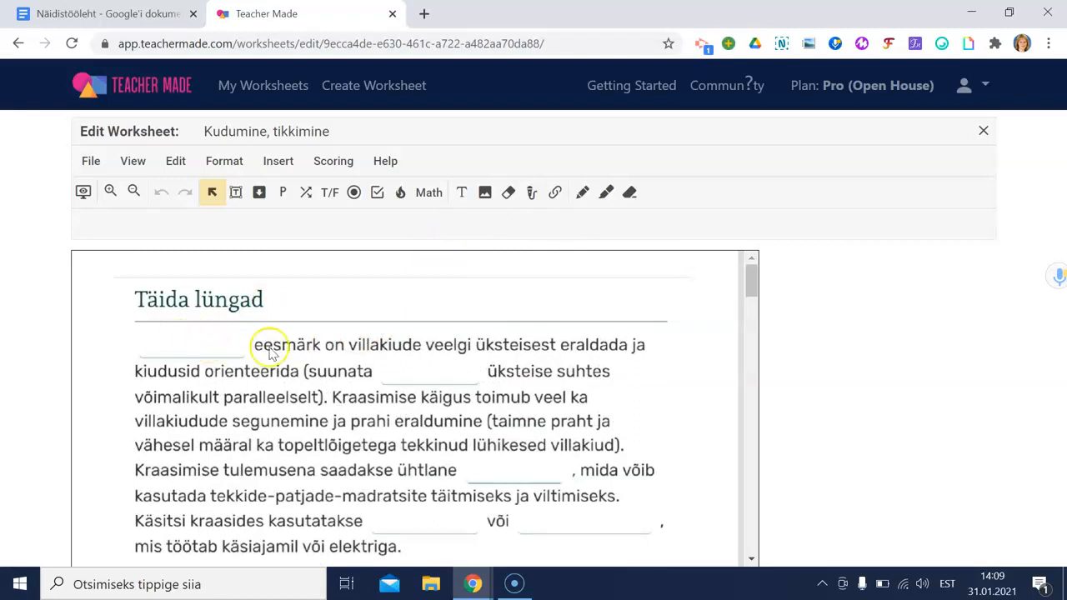
# Step: Add a 2-point, case-sensitive short-answer box on the first blank accepting Ketramine and Kraasimine
pyautogui.click(236, 197)
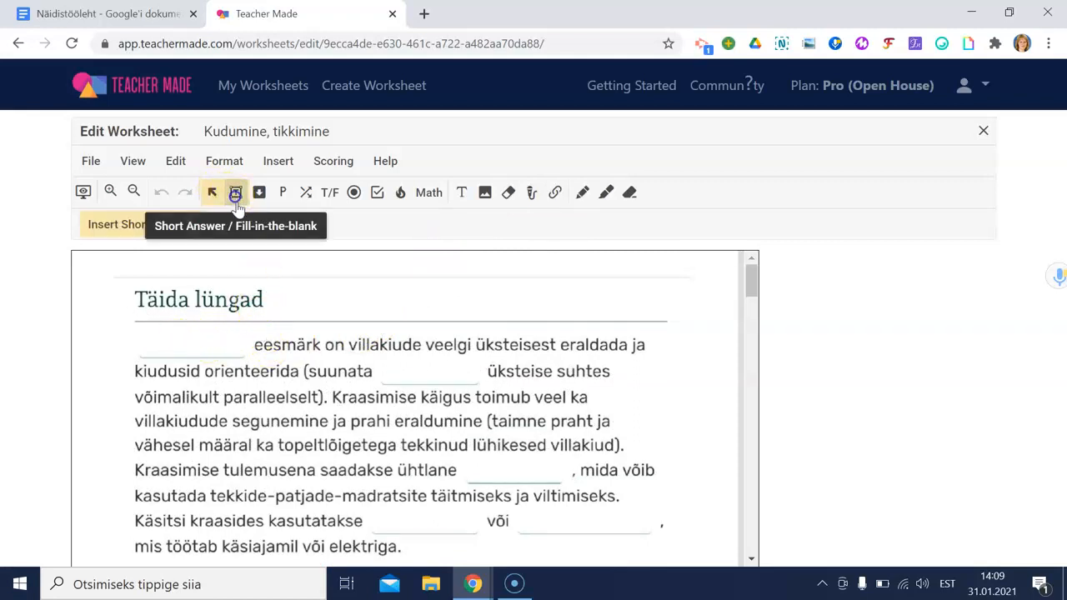
pyautogui.moveTo(139, 335); pyautogui.dragTo(243, 354)
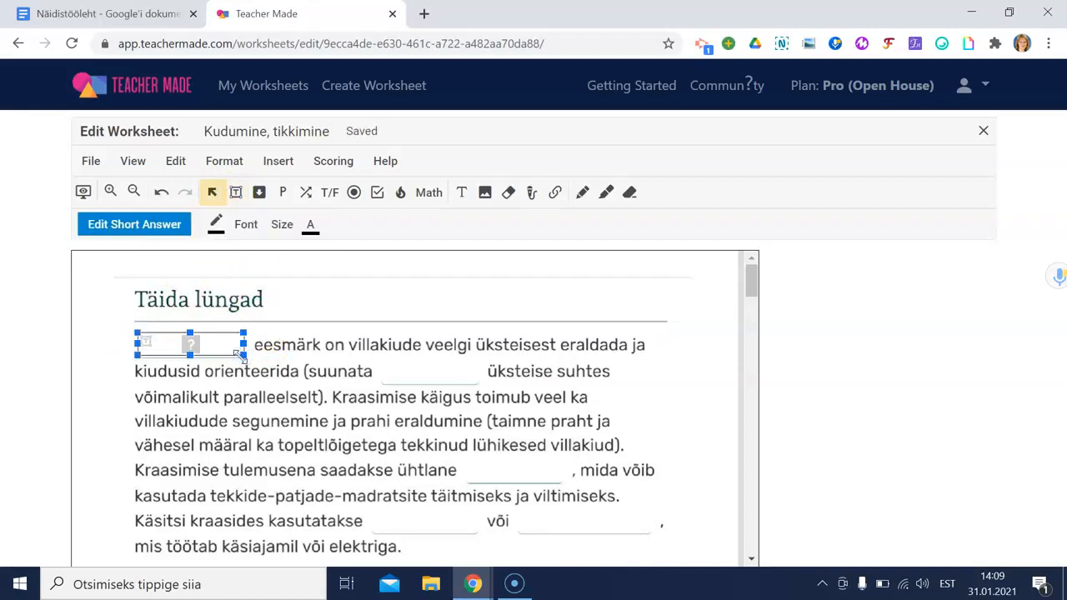
pyautogui.click(153, 341)
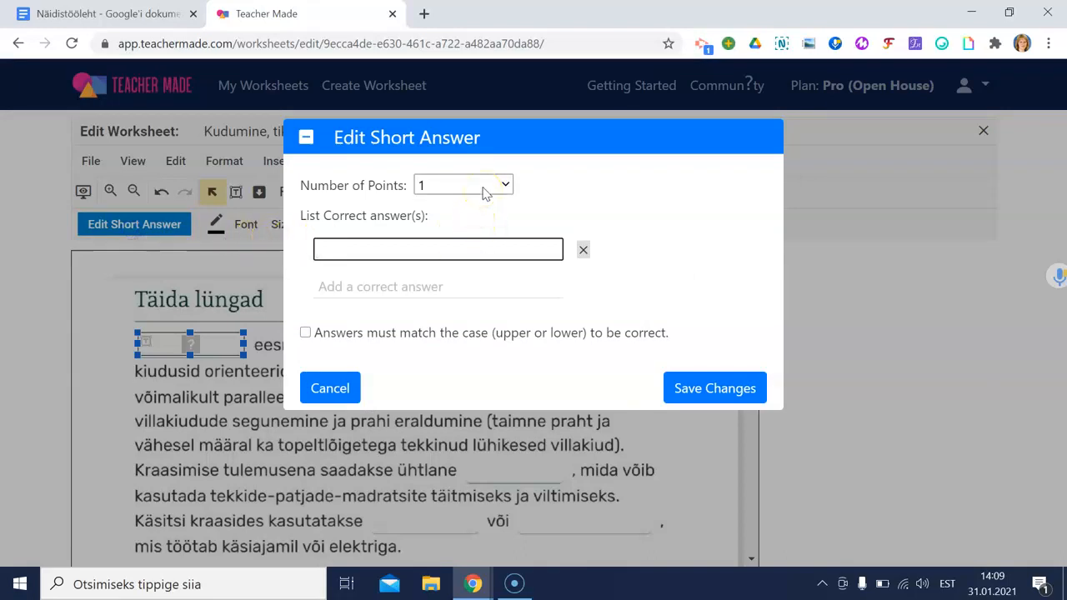
pyautogui.click(487, 194)
pyautogui.click(453, 242)
pyautogui.click(440, 249)
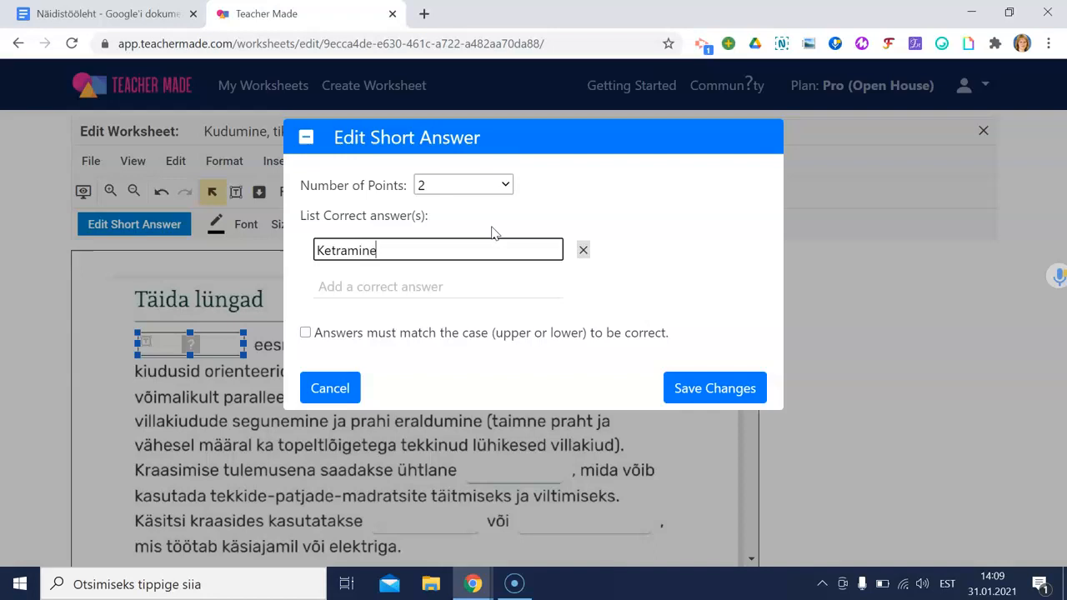
pyautogui.click(399, 286)
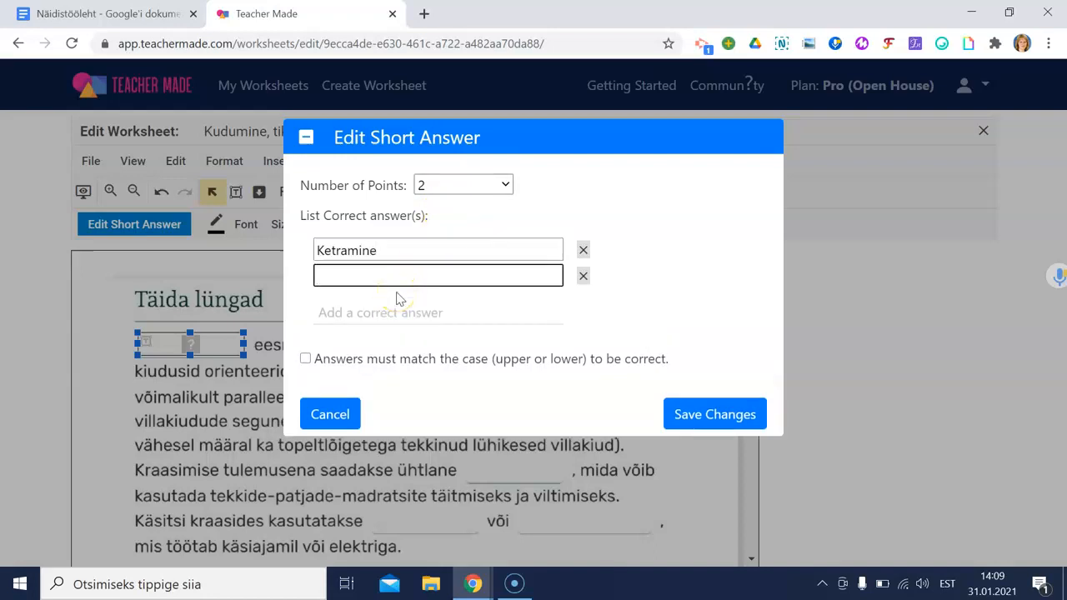
pyautogui.click(306, 360)
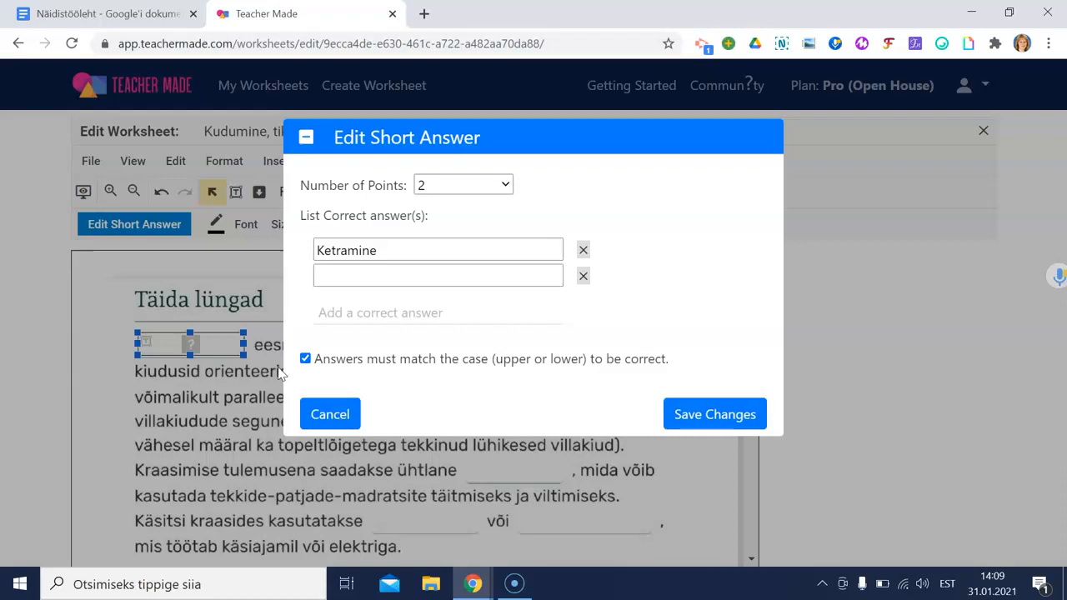
pyautogui.click(372, 277)
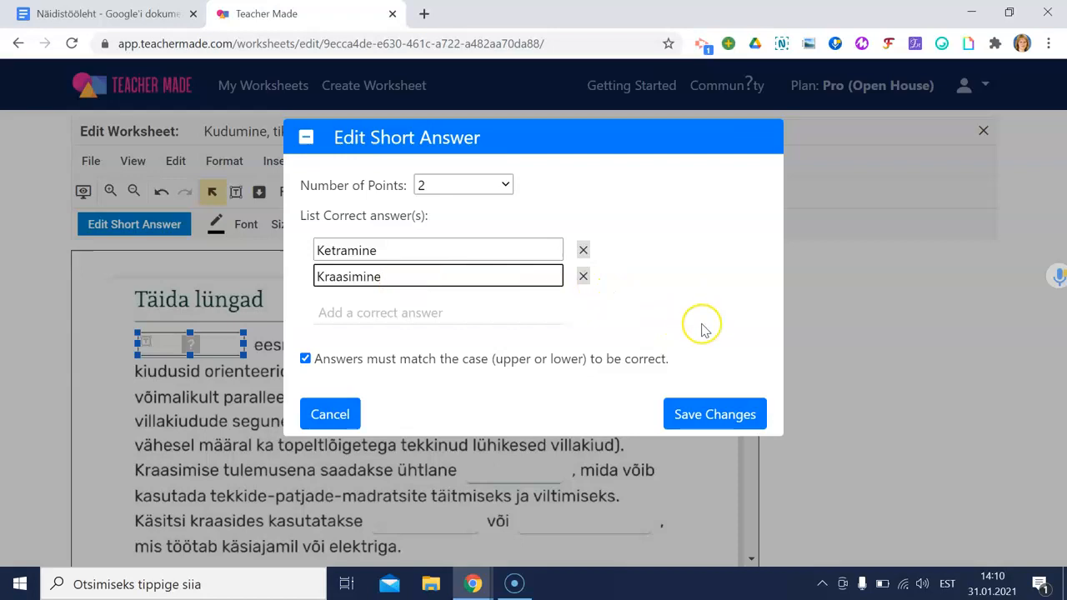
pyautogui.click(700, 425)
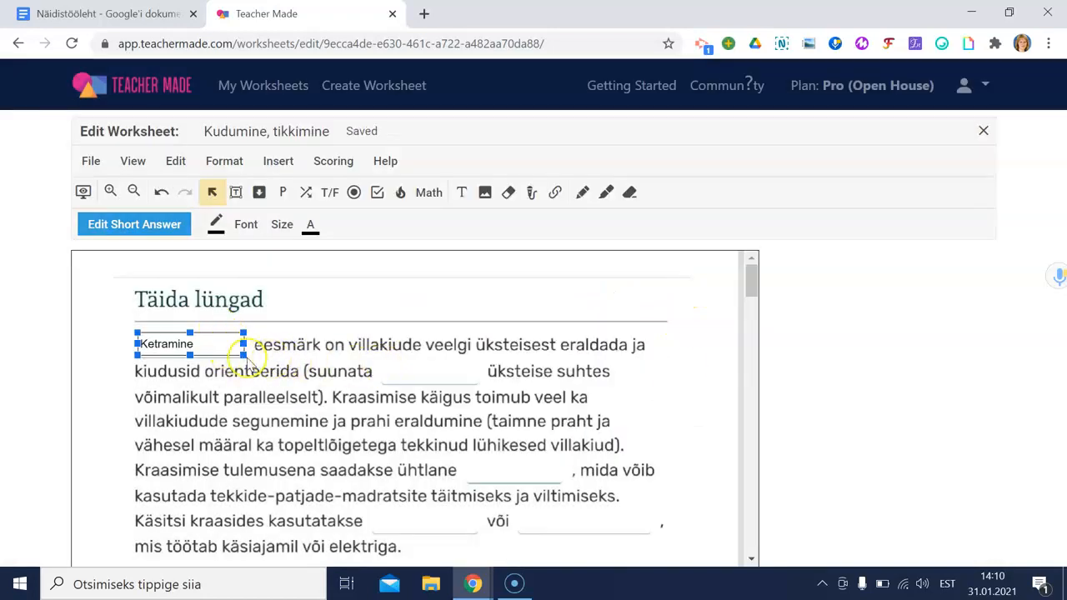
# Step: Add a 1-point short-answer box after '(suunata' accepting villakiud and kiud
pyautogui.click(236, 192)
pyautogui.moveTo(382, 361); pyautogui.dragTo(477, 385)
pyautogui.click(158, 224)
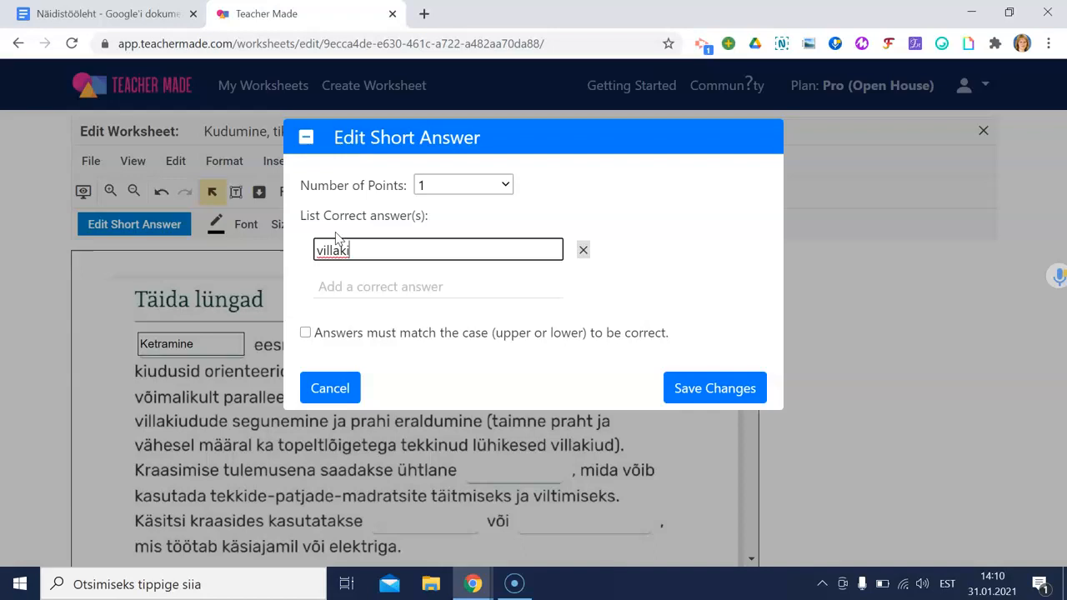
pyautogui.click(387, 287)
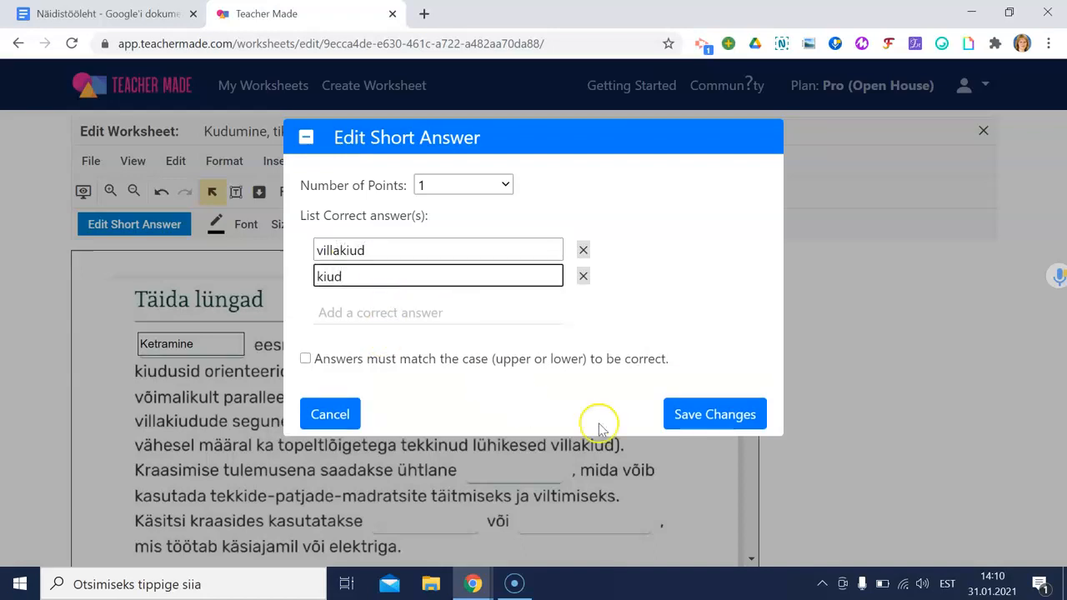
pyautogui.click(680, 415)
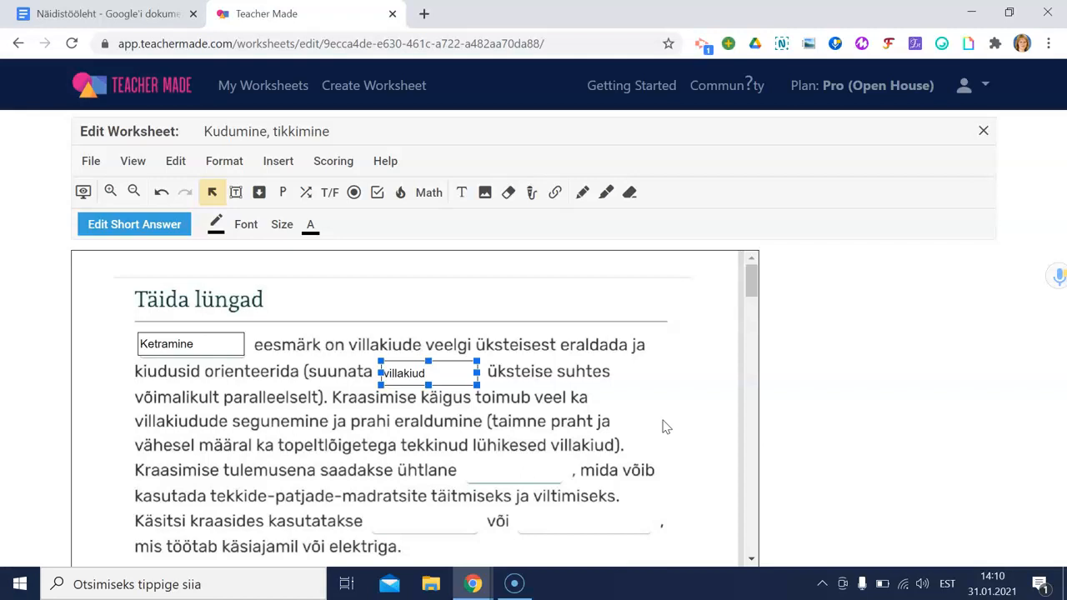
# Step: Place a dropdown after 'ühtlane' with choices kiud, vill, kraasid, kraasimine, marking vill correct
pyautogui.scroll(-4, 552, 291)
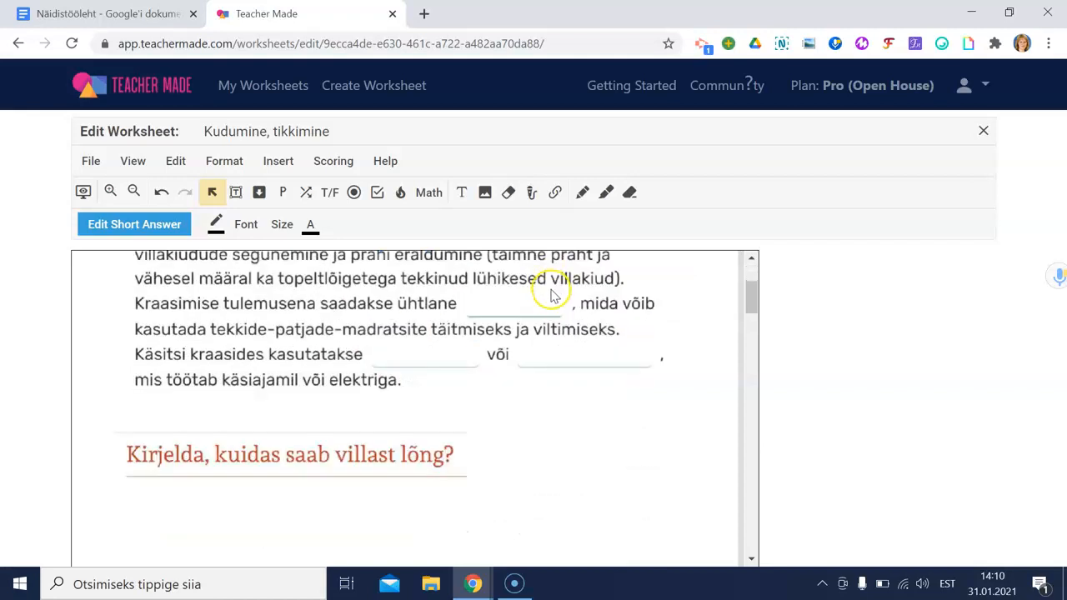
pyautogui.scroll(3, 553, 305)
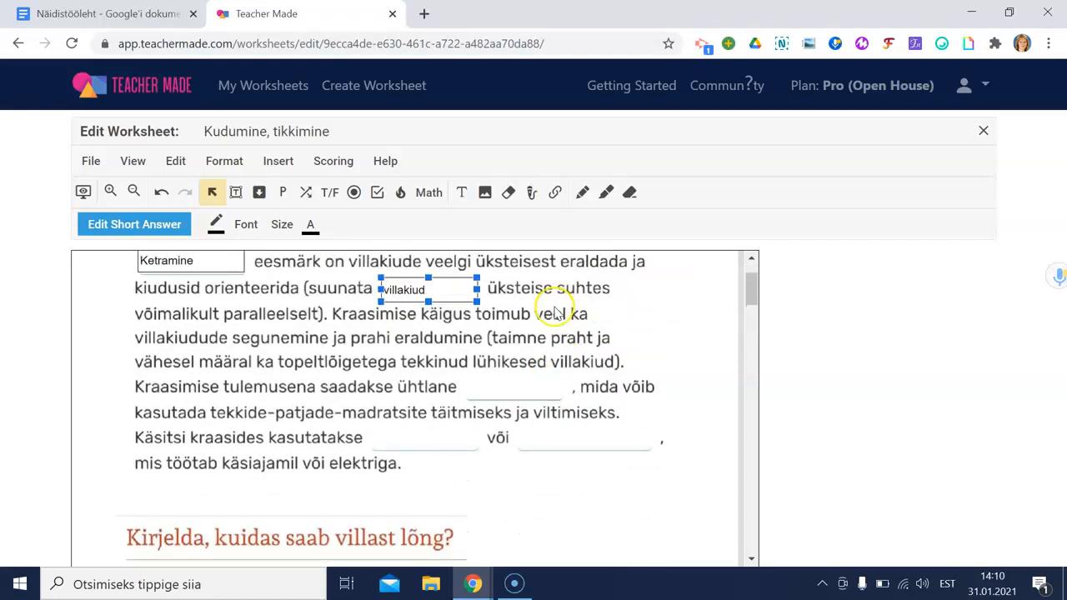
pyautogui.click(259, 193)
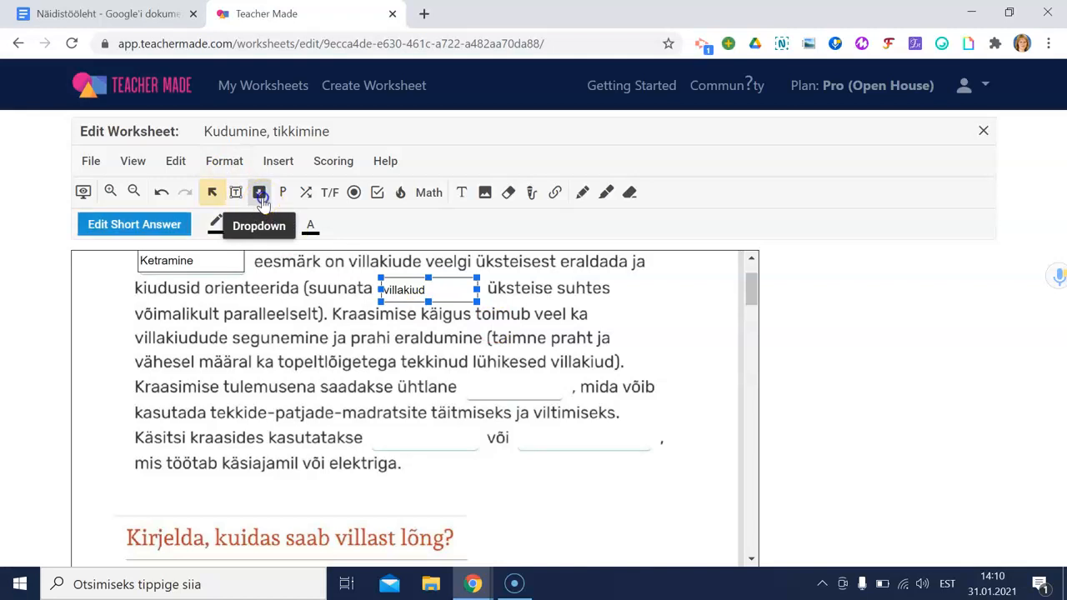
pyautogui.moveTo(469, 376); pyautogui.dragTo(563, 398)
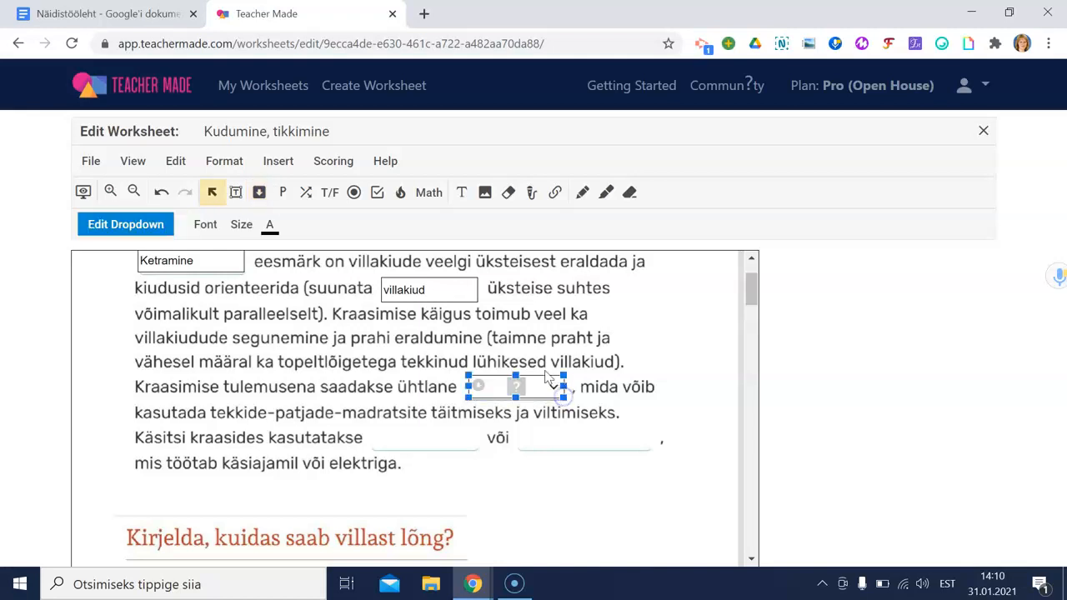
pyautogui.click(125, 224)
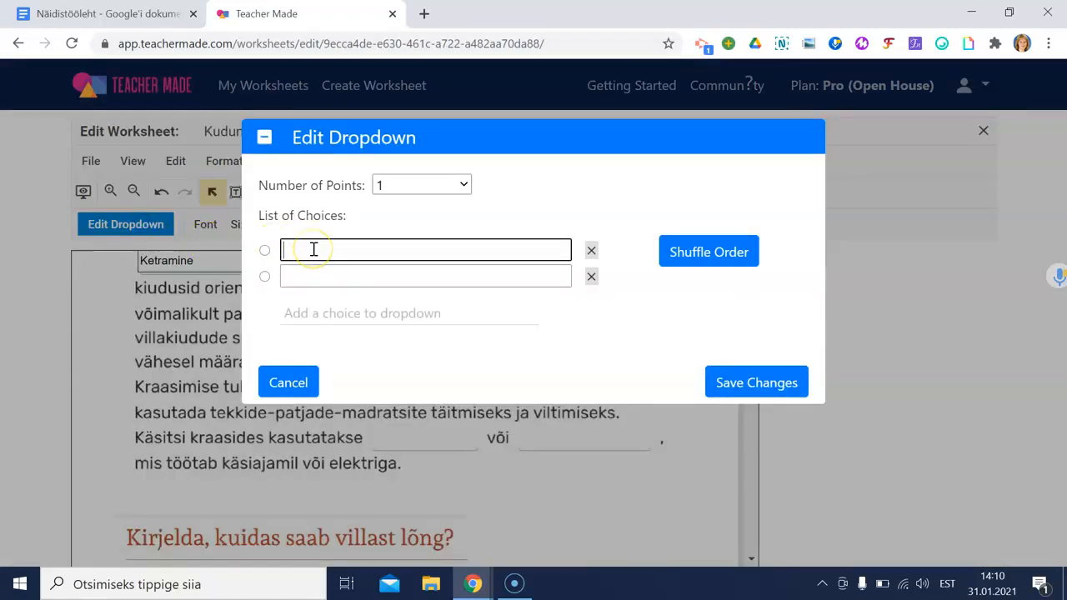
pyautogui.press('Tab')
pyautogui.press('Tab')
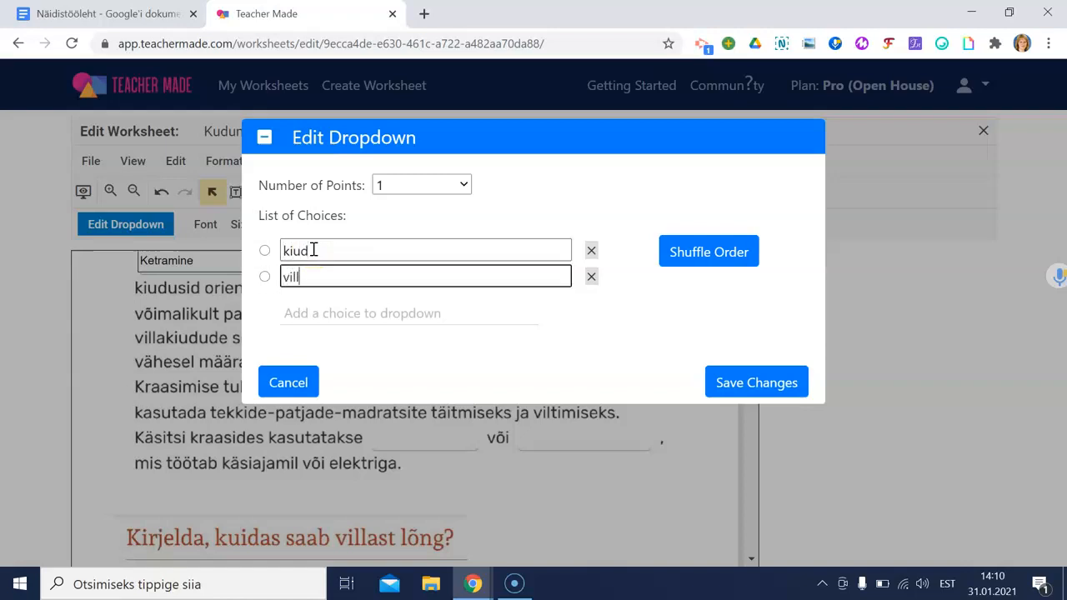
pyautogui.click(312, 313)
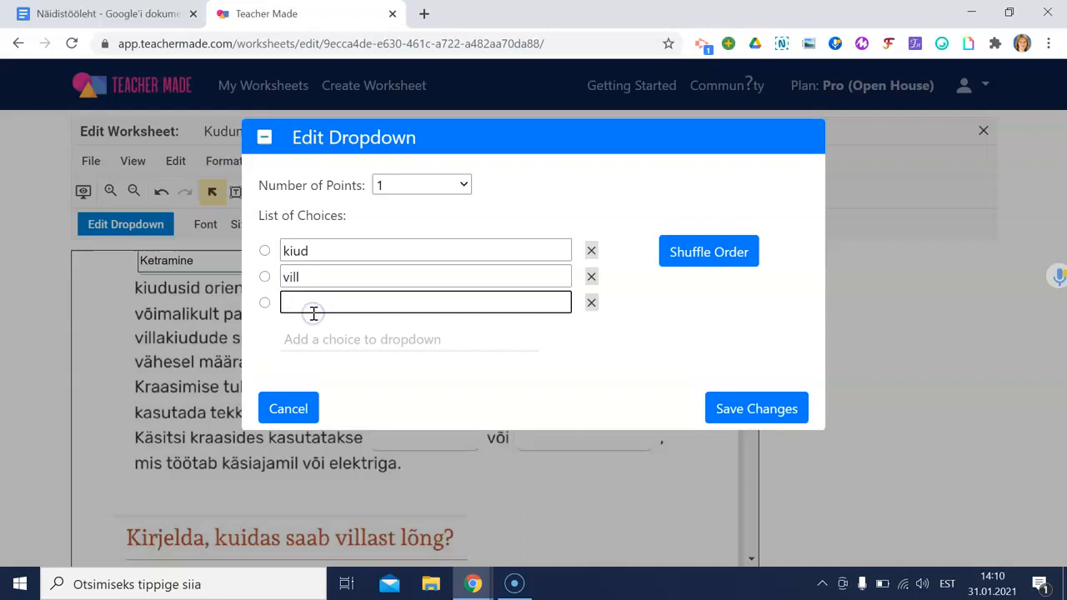
pyautogui.click(332, 336)
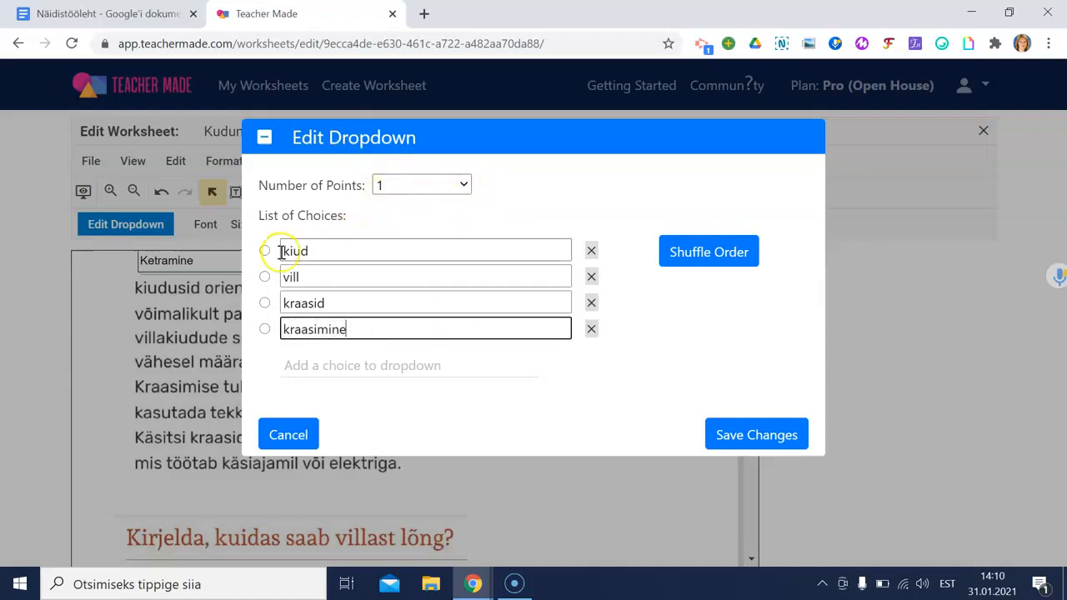
pyautogui.click(265, 278)
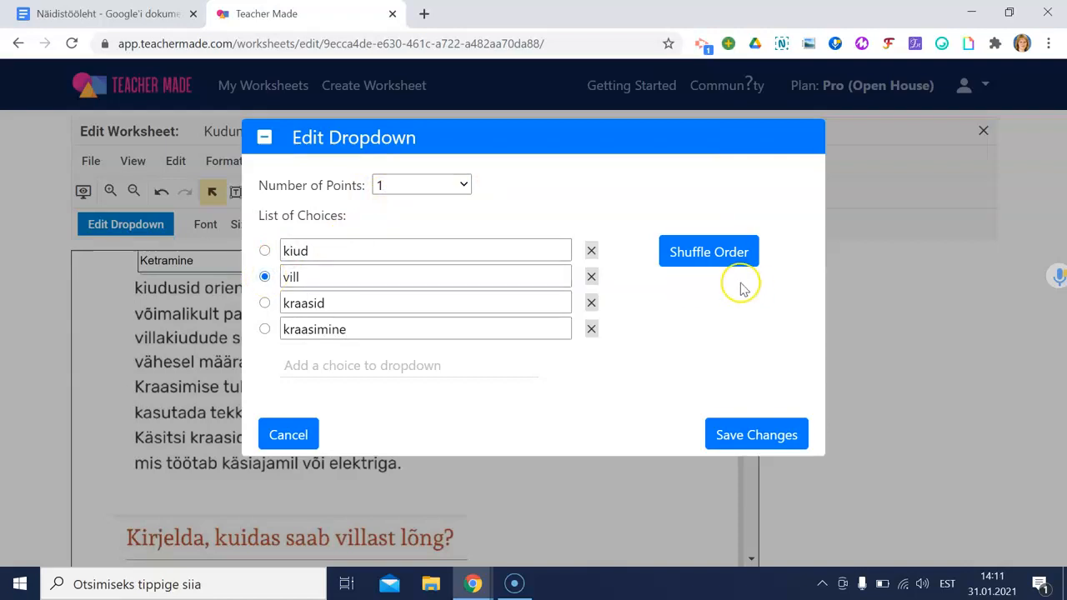
pyautogui.click(778, 436)
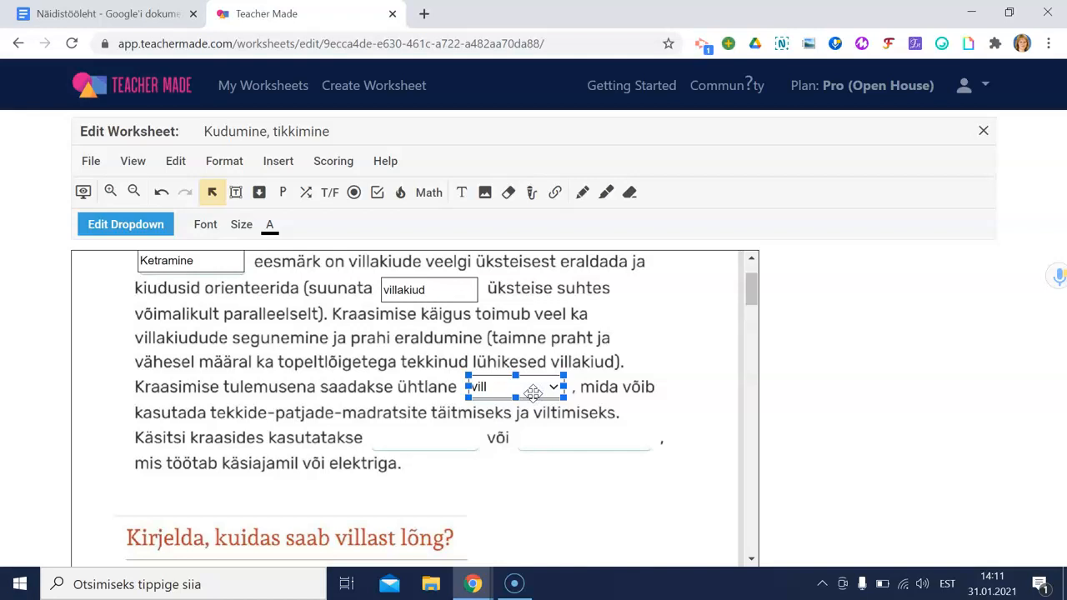
# Step: Paste a copy of the dropdown after 'kasutatakse', marking kraasid correct with shuffled choices
pyautogui.hotkey('ctrl', 'v')
pyautogui.moveTo(505, 404); pyautogui.dragTo(396, 439)
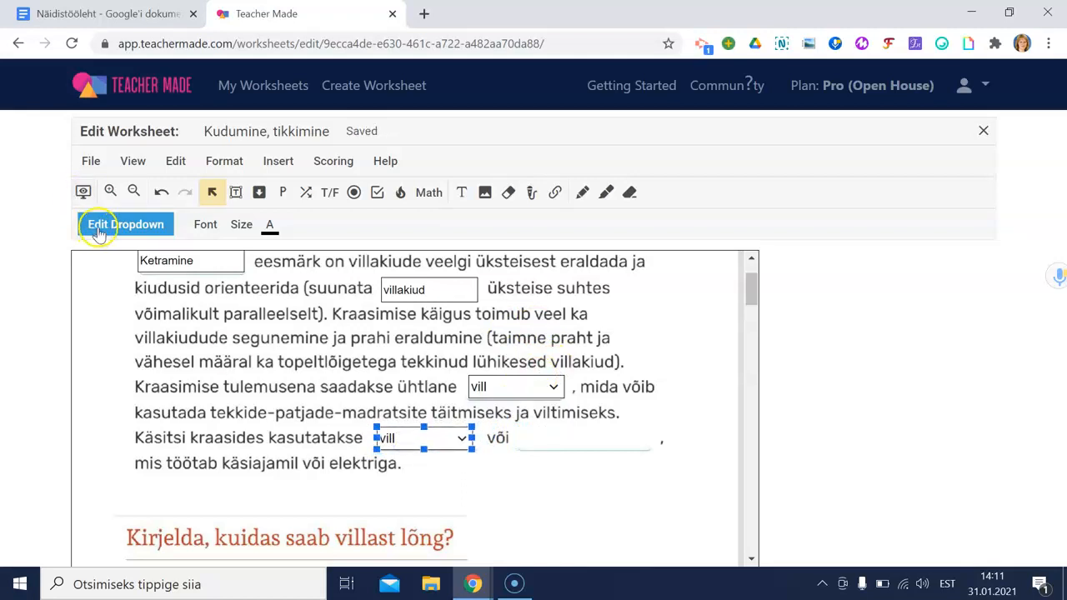
pyautogui.click(108, 229)
pyautogui.click(265, 303)
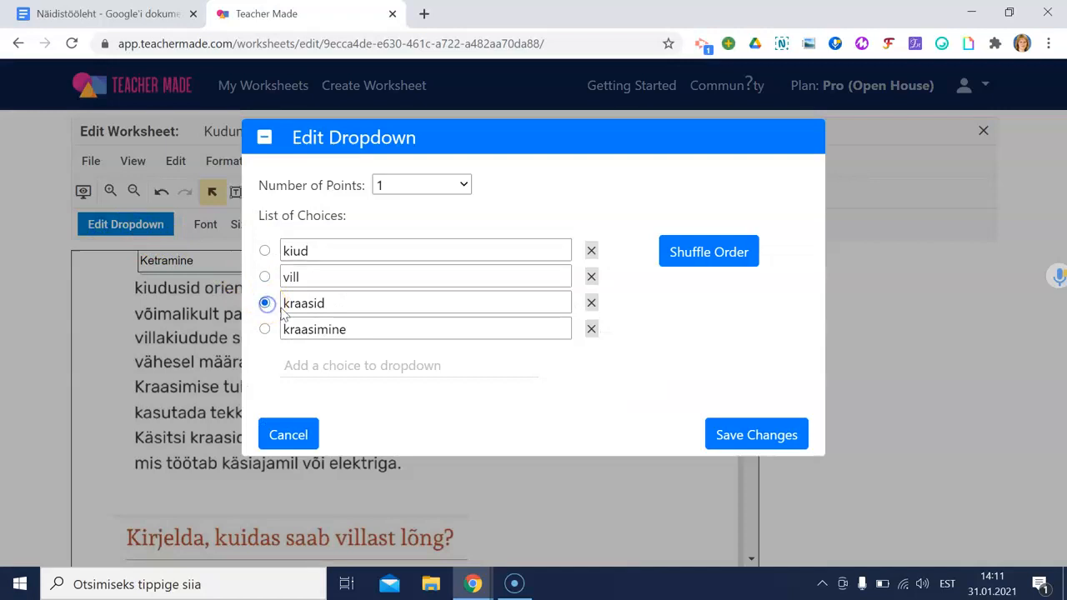
pyautogui.click(713, 252)
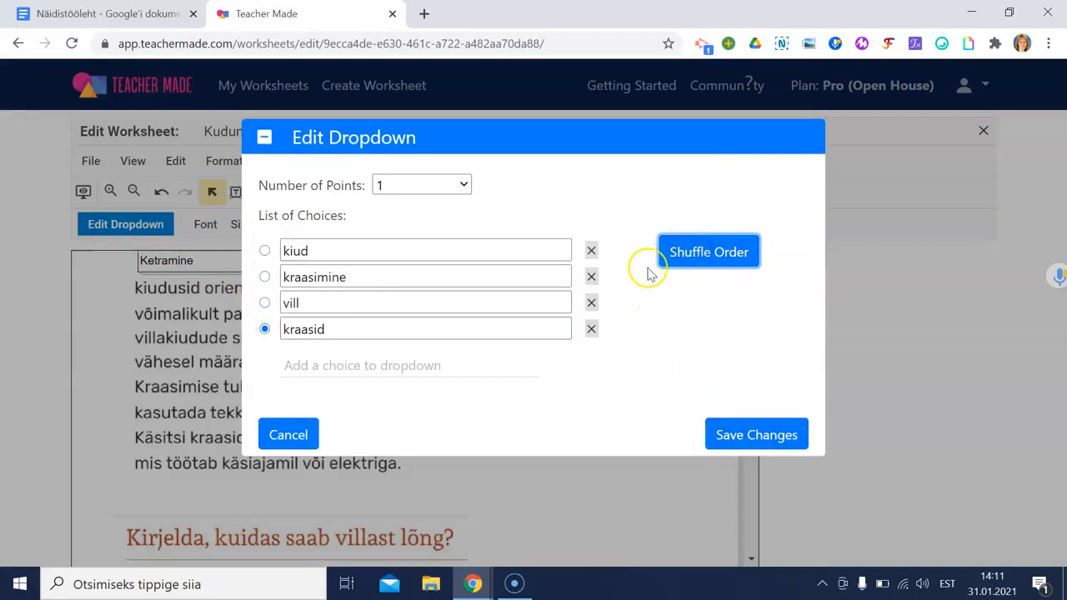
pyautogui.click(753, 435)
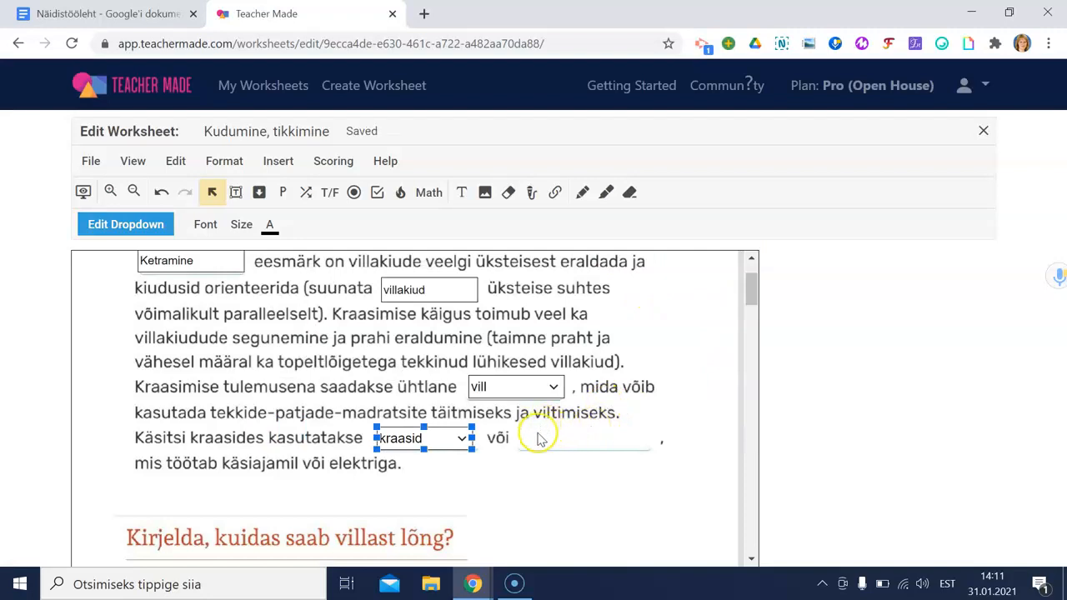
# Step: Paste another copy after 'või', marking kraasimine correct with shuffled choices
pyautogui.hotkey('ctrl', 'v')
pyautogui.moveTo(452, 459); pyautogui.dragTo(589, 444)
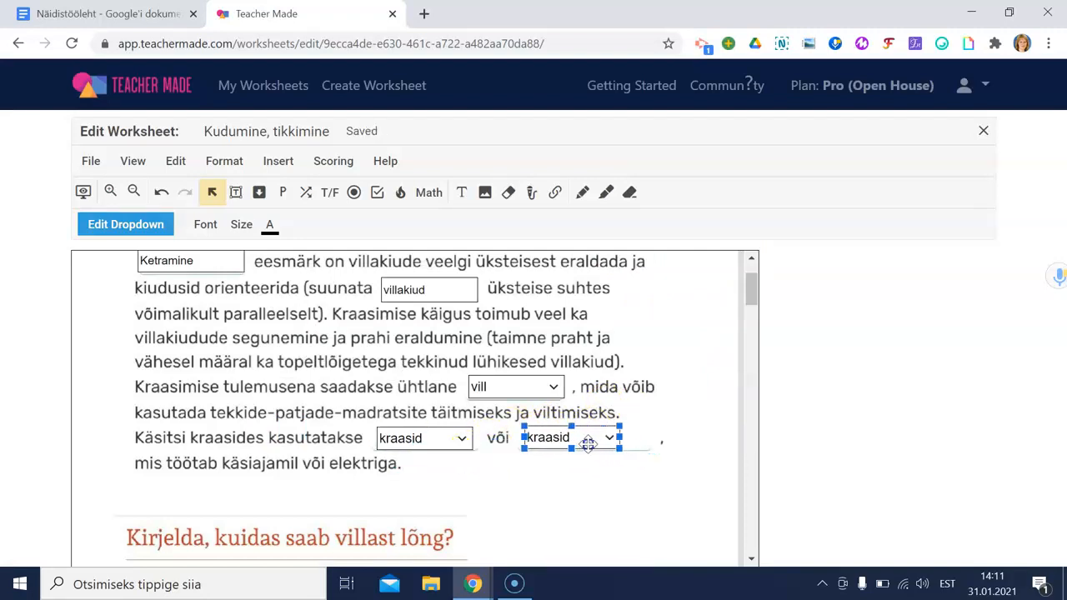
pyautogui.click(126, 224)
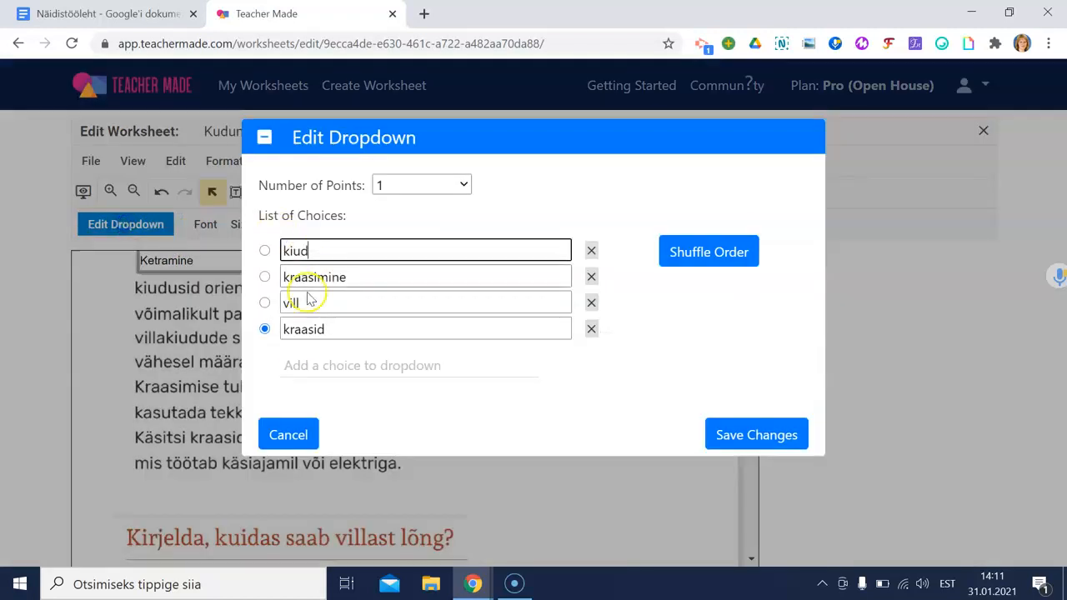
pyautogui.click(265, 277)
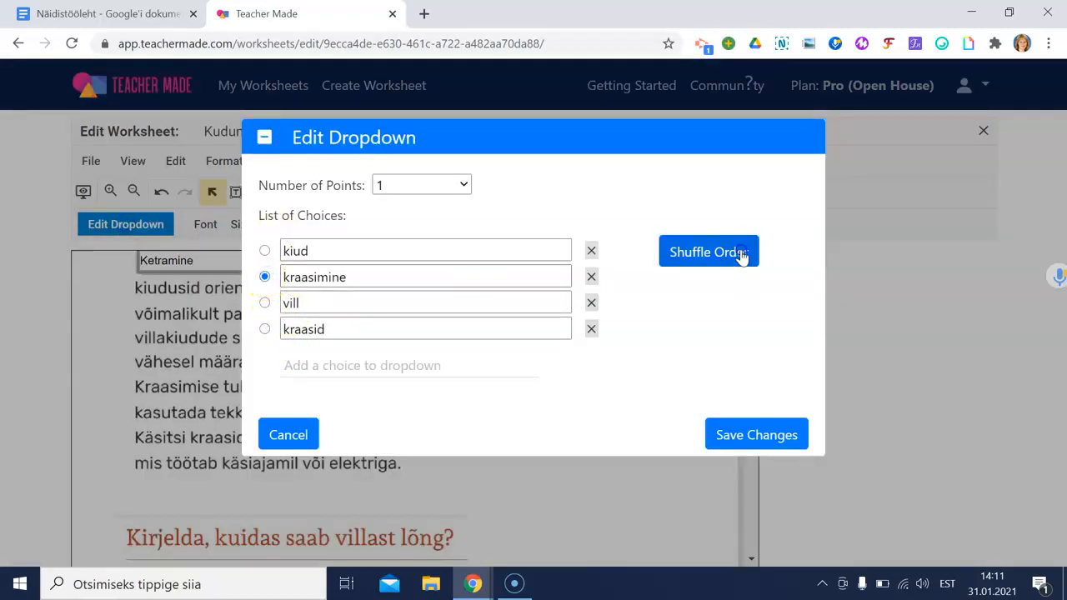
pyautogui.click(742, 257)
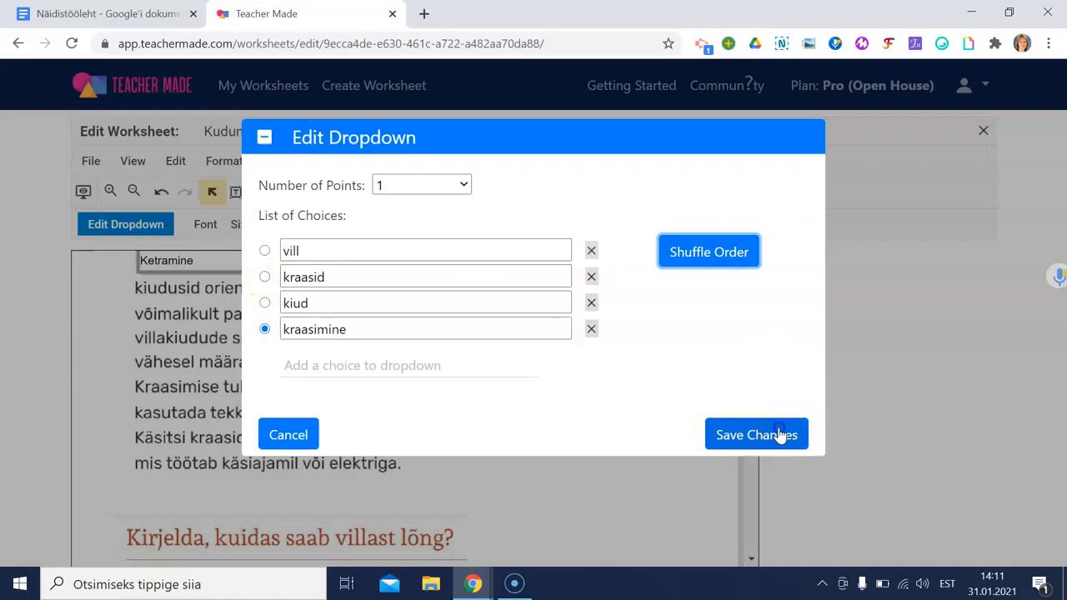
pyautogui.click(784, 434)
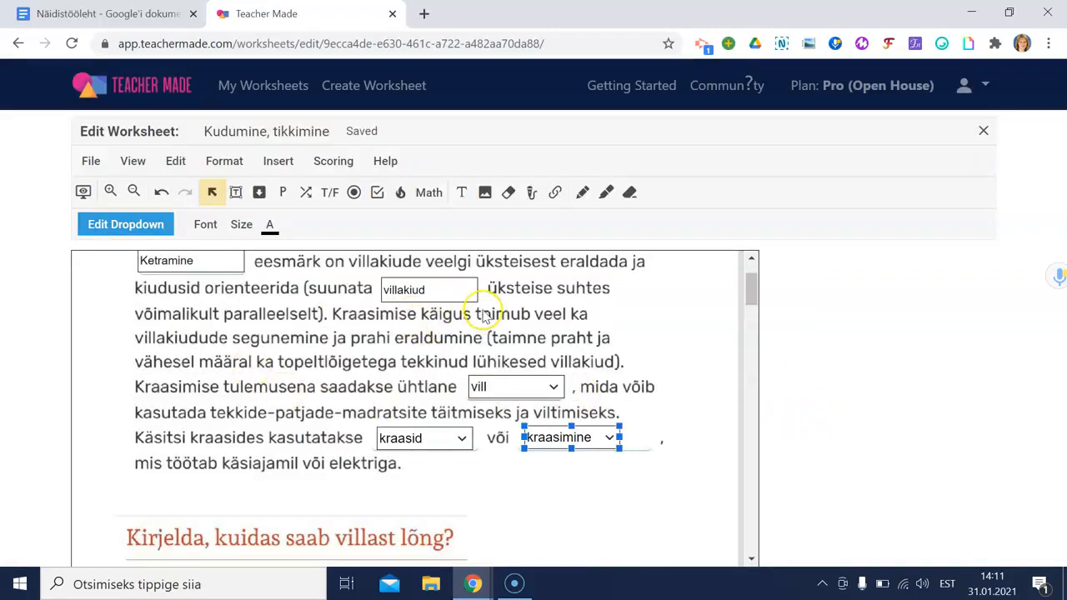
# Step: Draw a large open-answer box below 'Kirjelda, kuidas saab villast lõng?' with empty starter text
pyautogui.scroll(-1, 467, 371)
pyautogui.scroll(2, 471, 360)
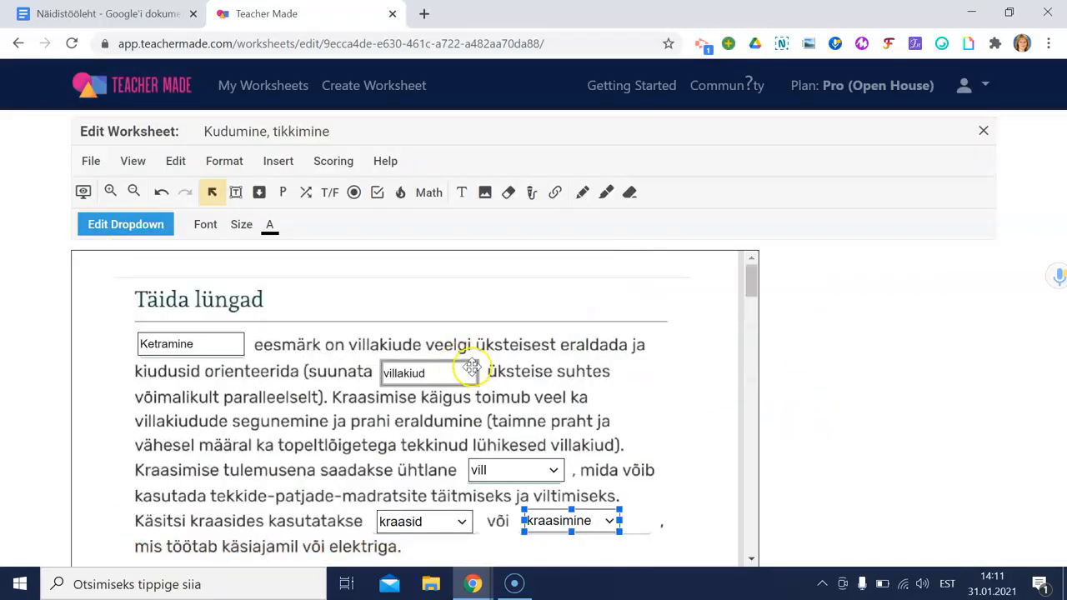
pyautogui.scroll(-1, 465, 306)
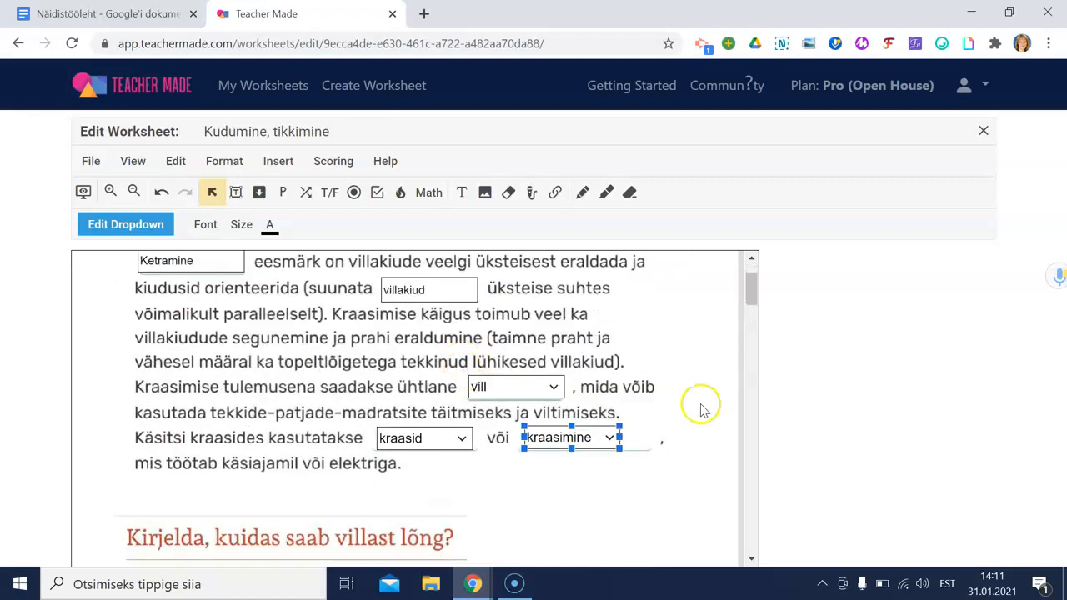
pyautogui.scroll(-1, 699, 408)
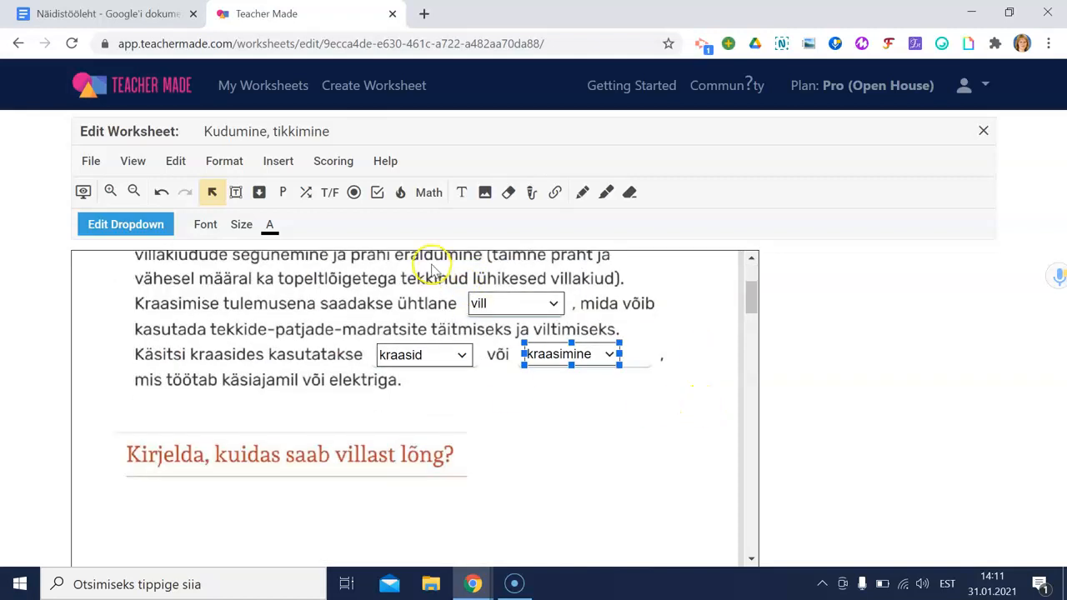
pyautogui.scroll(-1, 443, 376)
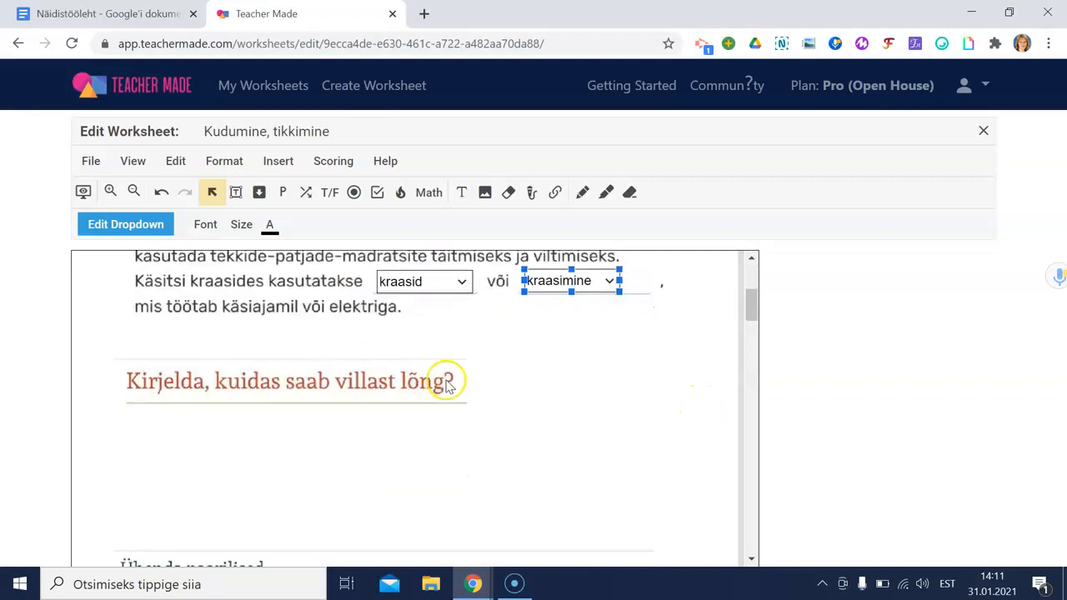
pyautogui.click(284, 193)
pyautogui.moveTo(118, 396); pyautogui.dragTo(708, 538)
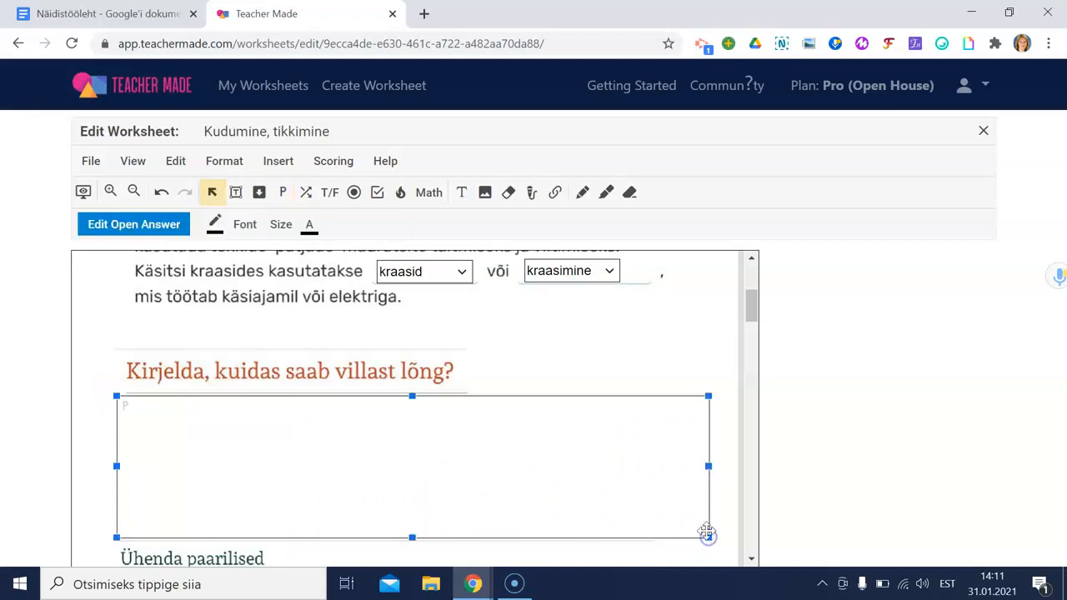
pyautogui.click(156, 227)
pyautogui.click(377, 213)
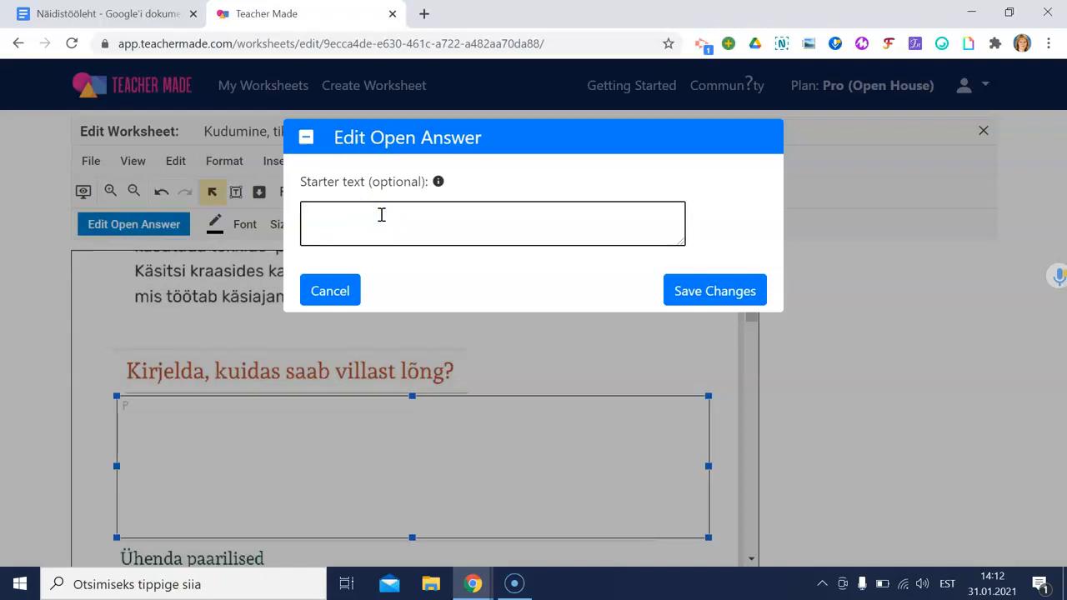
pyautogui.click(383, 244)
pyautogui.click(708, 291)
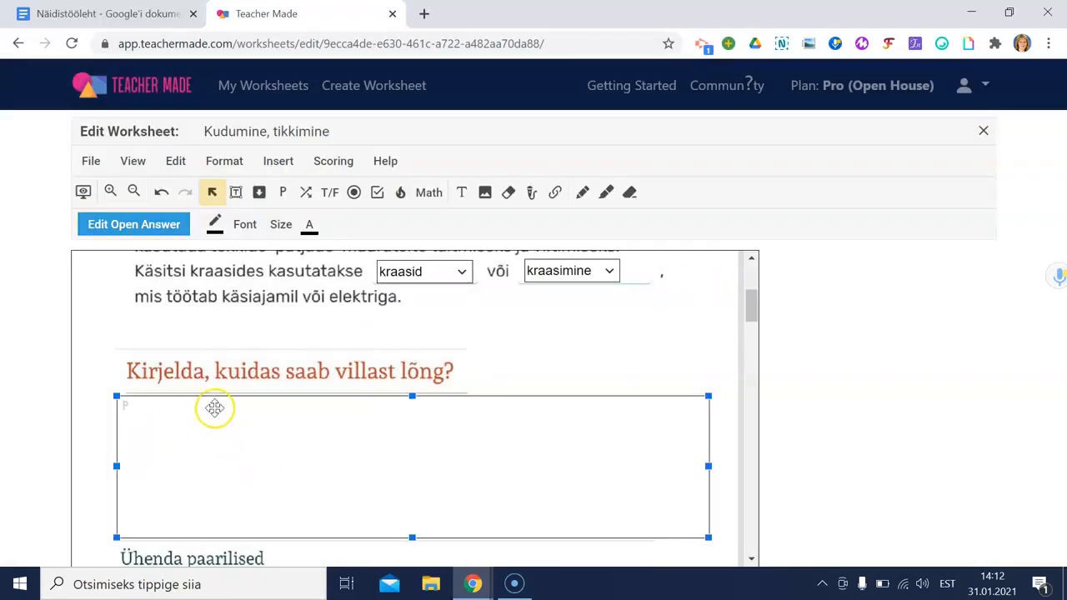
pyautogui.scroll(-1, 236, 403)
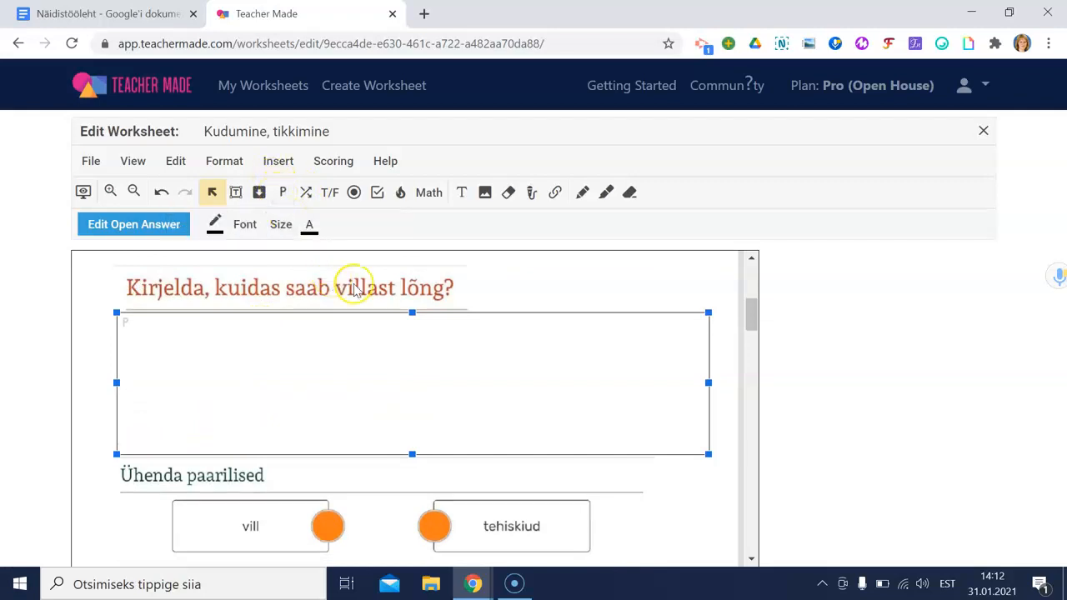
pyautogui.scroll(-2, 353, 284)
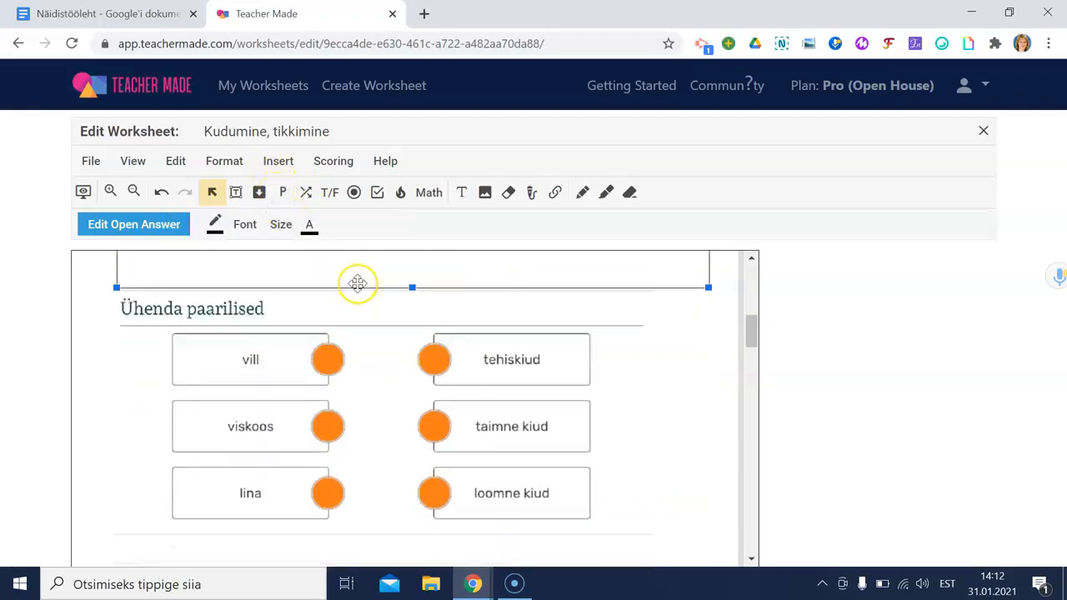
# Step: Cover the orange circles of the Ühenda paarilised task with matching points
pyautogui.click(306, 193)
pyautogui.moveTo(304, 334); pyautogui.dragTo(354, 381)
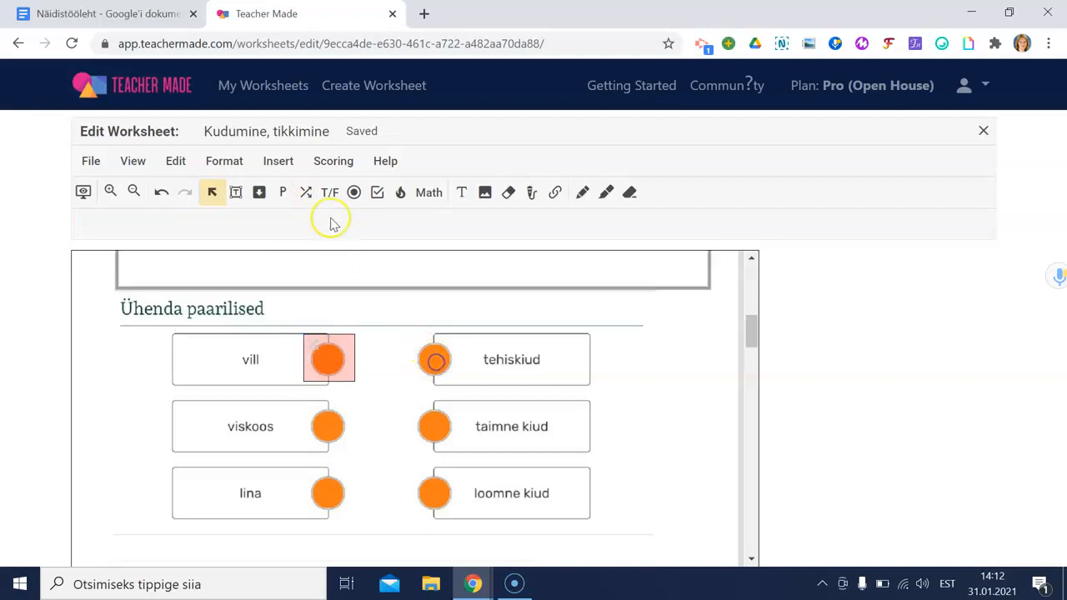
pyautogui.click(306, 193)
pyautogui.moveTo(407, 338); pyautogui.dragTo(455, 381)
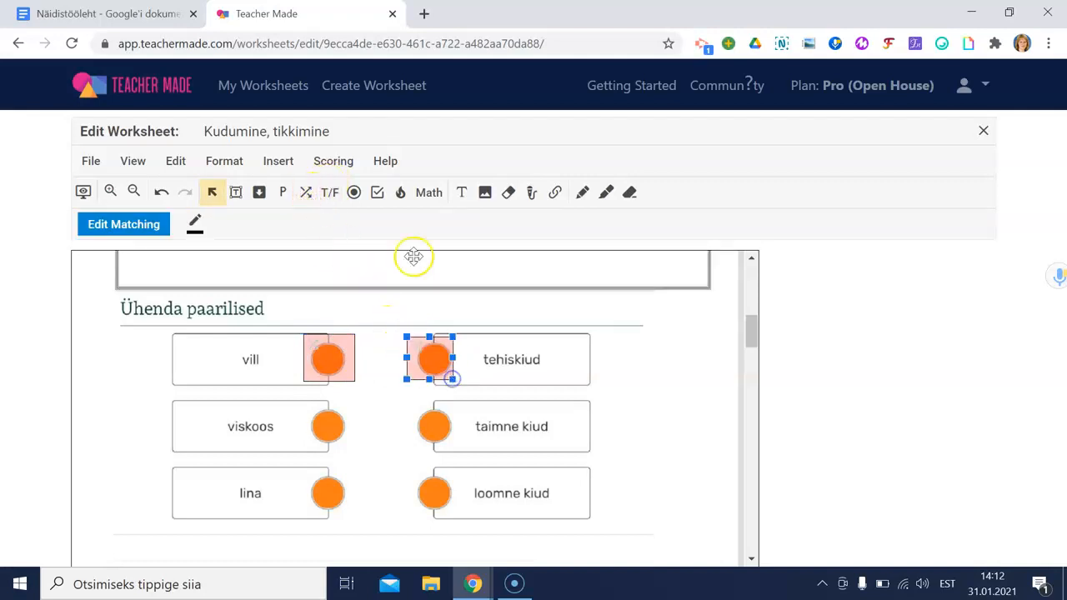
pyautogui.click(306, 194)
pyautogui.moveTo(451, 421); pyautogui.dragTo(446, 491)
pyautogui.hotkey('ctrl', 'v')
pyautogui.hotkey('ctrl', 'v')
pyautogui.hotkey('ctrl', 'v')
pyautogui.click(657, 473)
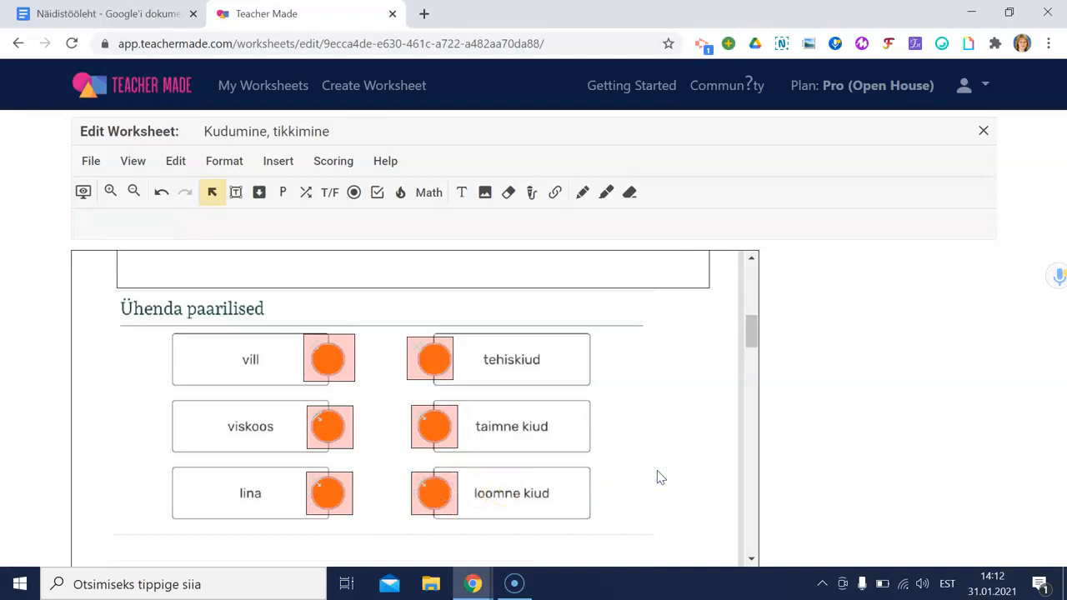
# Step: Connect vill–loomne kiud, viskoos–tehiskiud and lina–taimne kiud
pyautogui.click(335, 364)
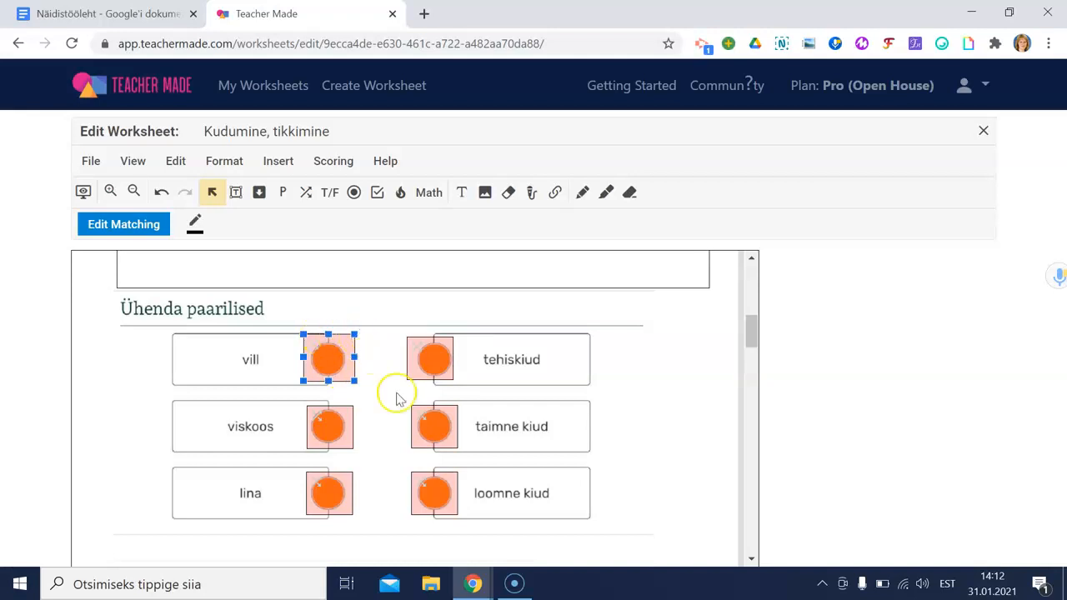
pyautogui.click(431, 492)
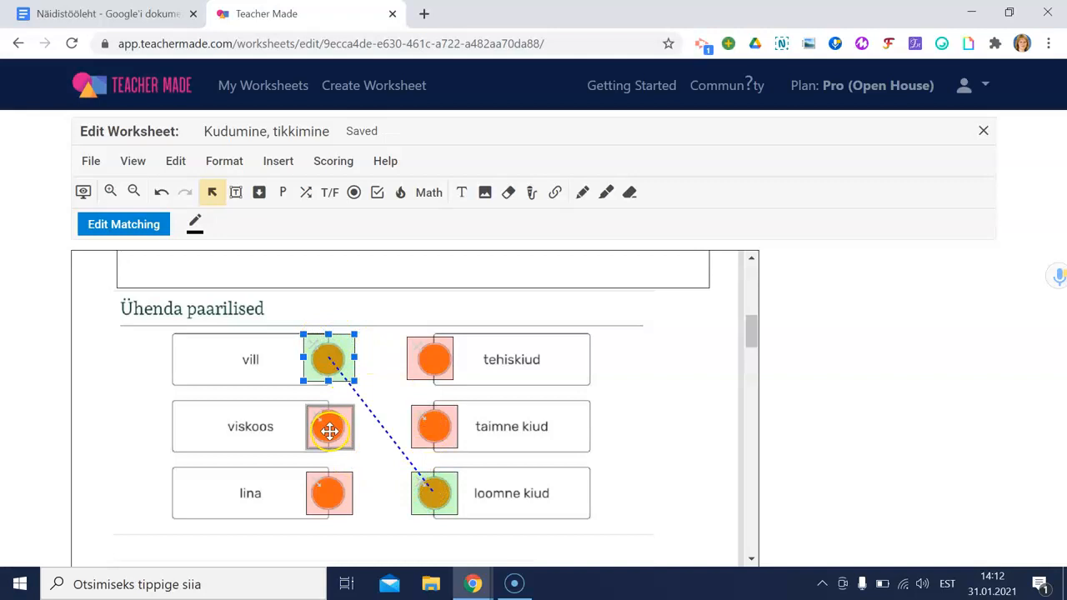
pyautogui.click(328, 430)
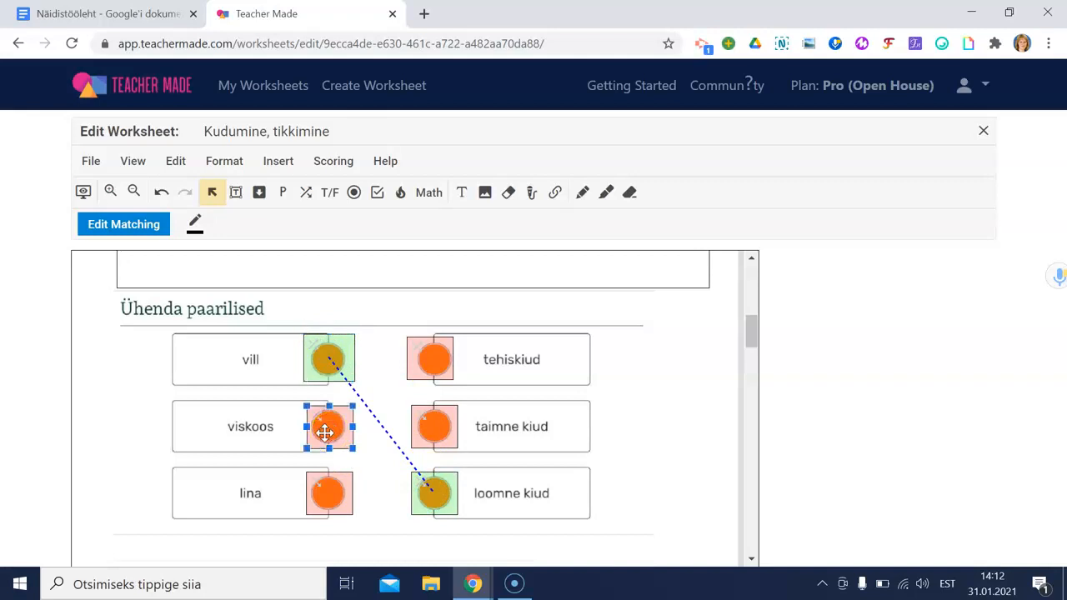
pyautogui.click(426, 363)
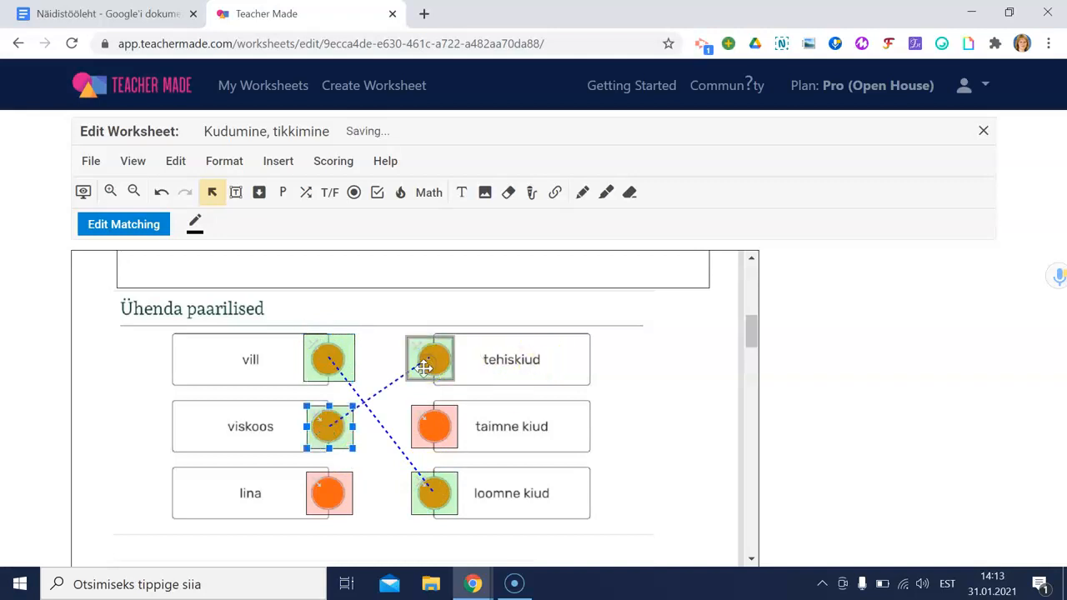
pyautogui.click(328, 494)
pyautogui.click(437, 439)
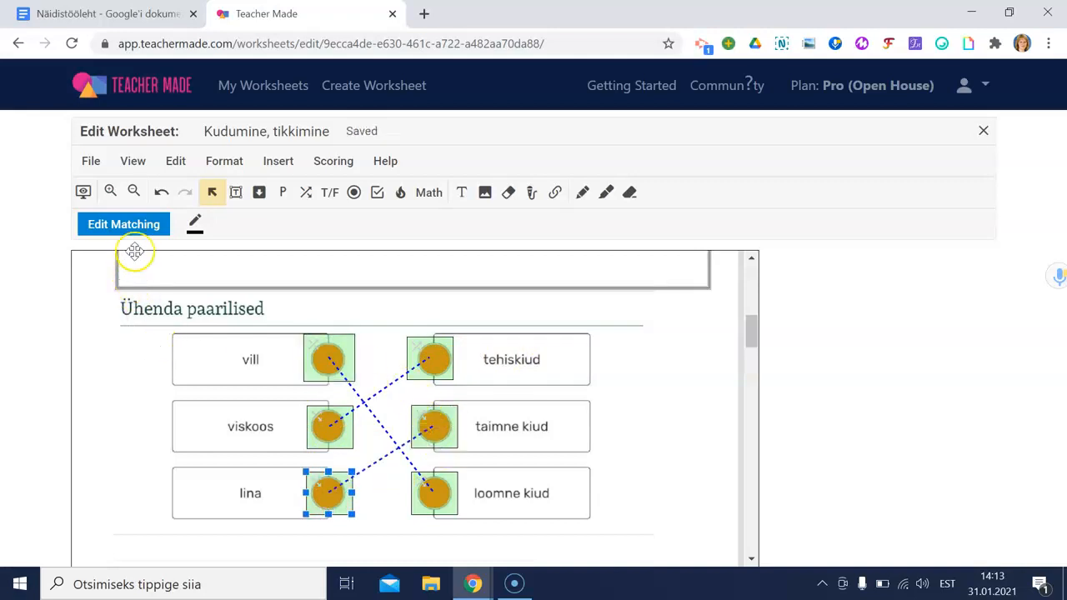
# Step: Set the matching item to 3 points and save it
pyautogui.click(134, 225)
pyautogui.click(441, 185)
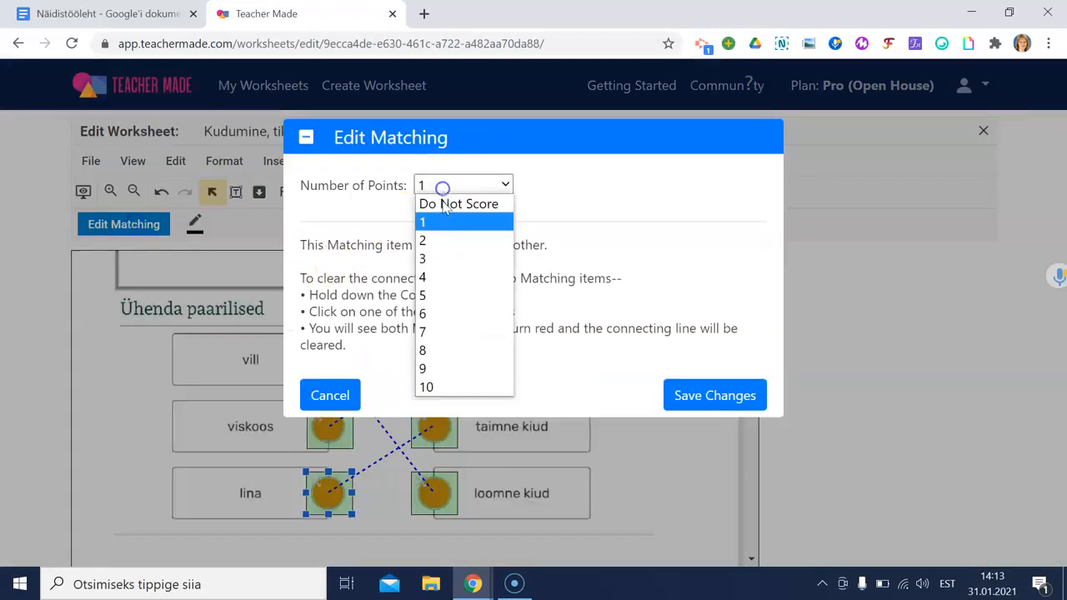
pyautogui.click(441, 256)
pyautogui.click(692, 433)
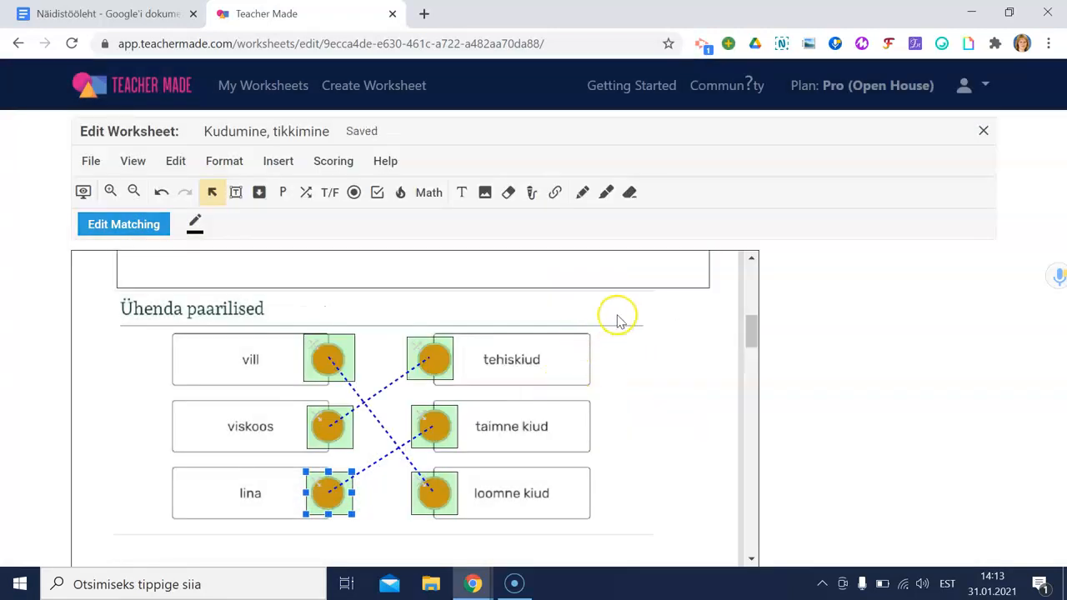
pyautogui.scroll(-1, 615, 319)
pyautogui.scroll(-2, 618, 322)
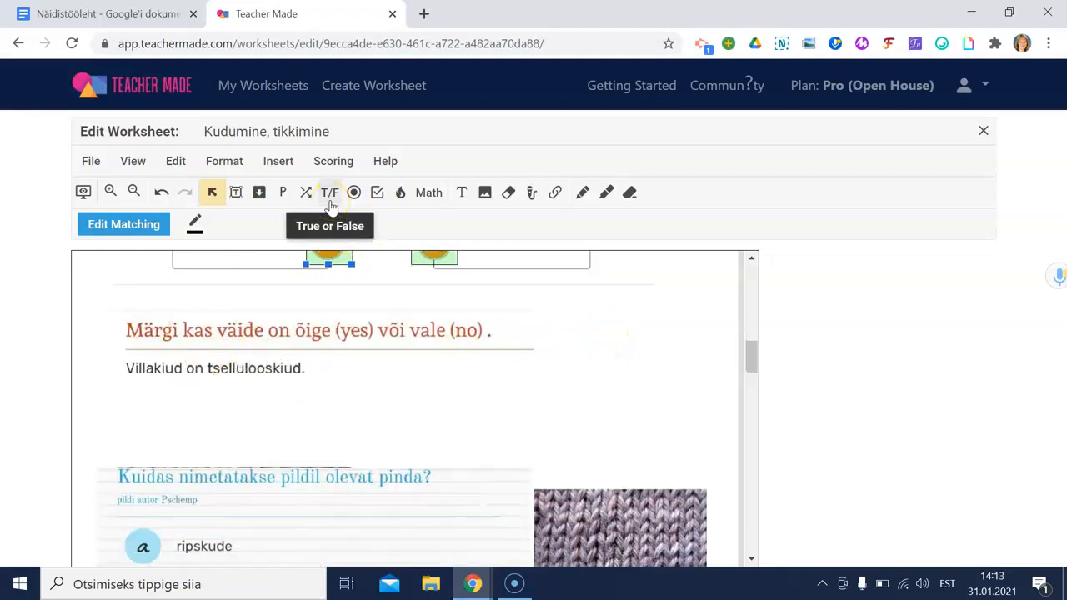
# Step: Add a 1-point Yes/No answer below 'Villakiud on tselluloosikiud.' with NO marked correct
pyautogui.click(330, 196)
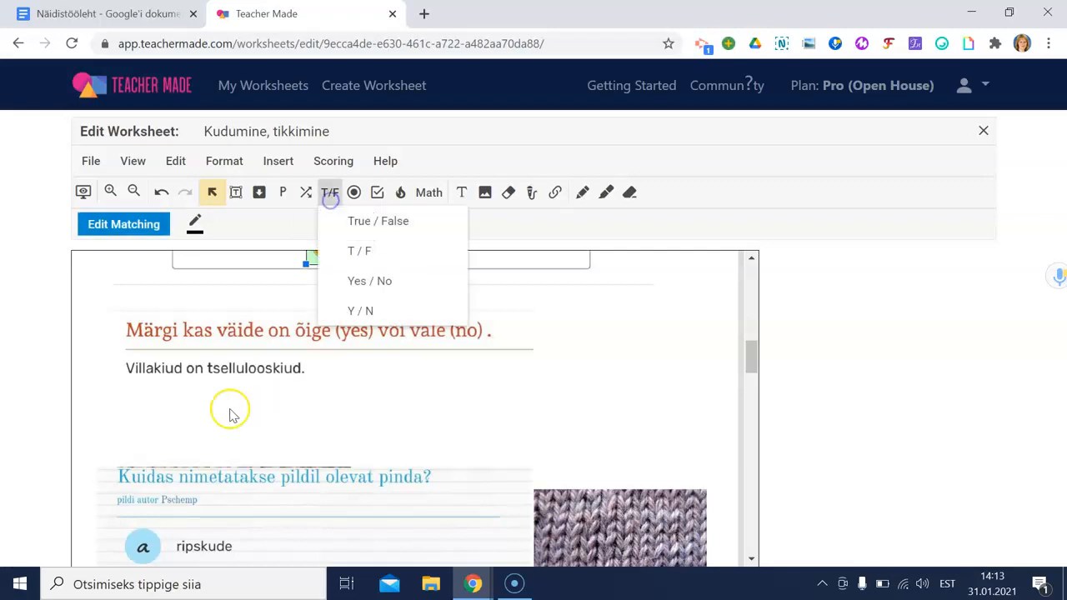
pyautogui.click(363, 284)
pyautogui.moveTo(119, 390); pyautogui.dragTo(491, 421)
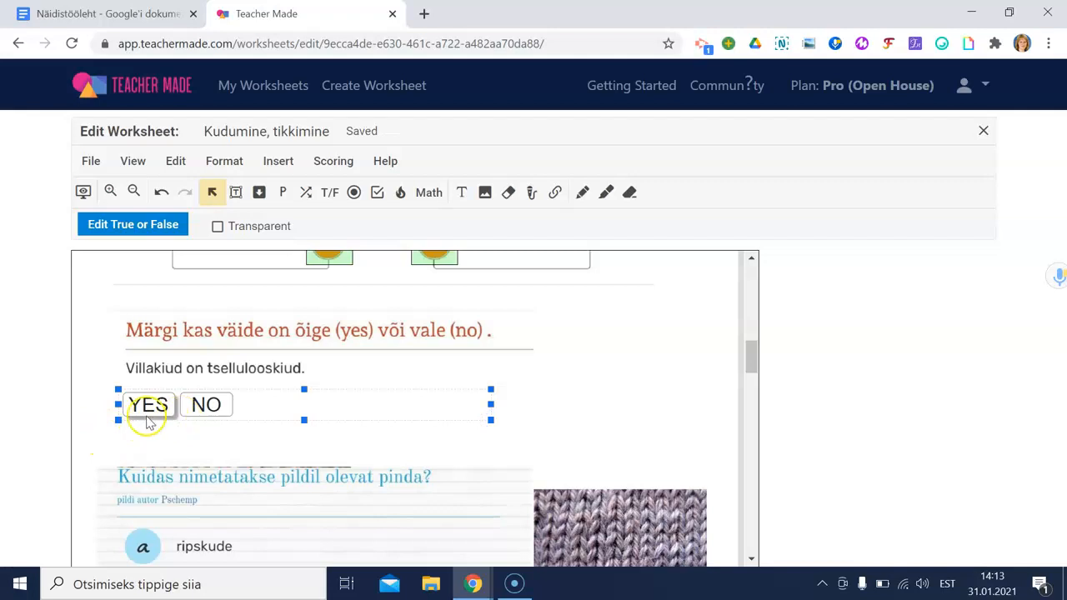
pyautogui.click(146, 224)
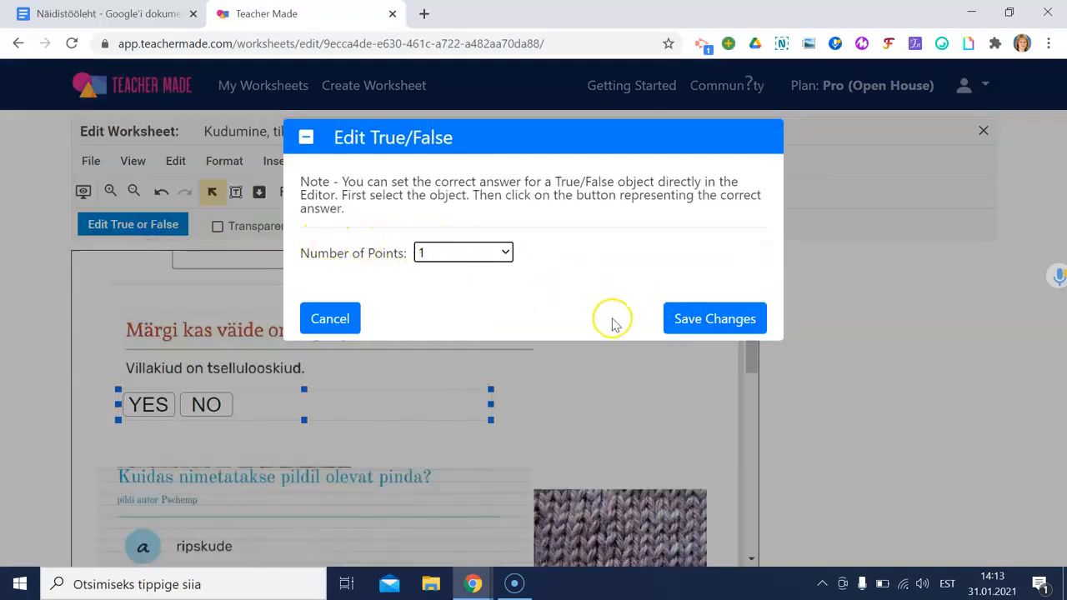
pyautogui.click(685, 315)
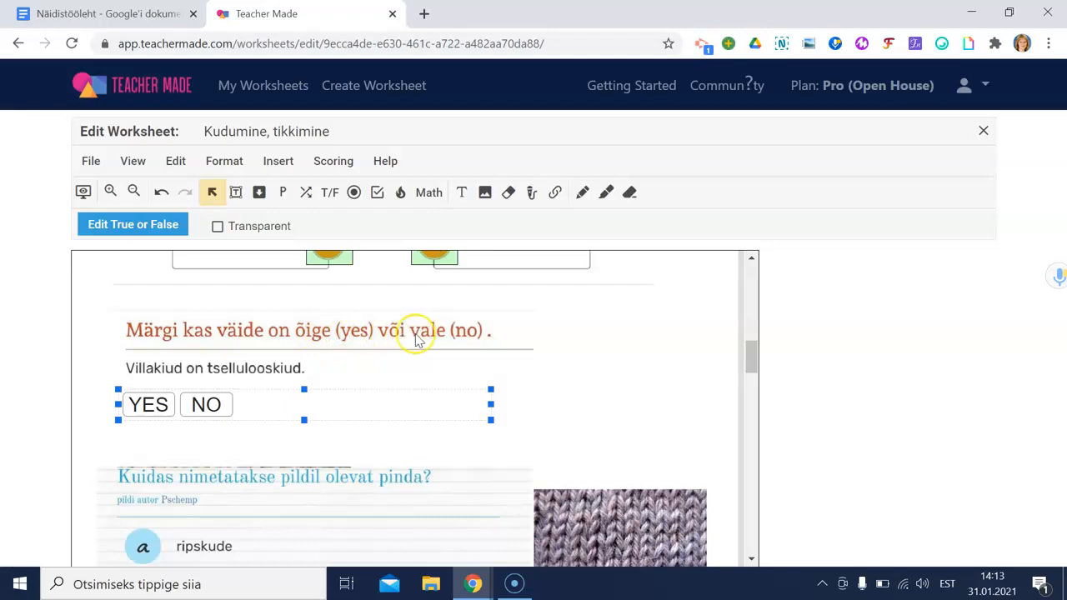
pyautogui.click(209, 410)
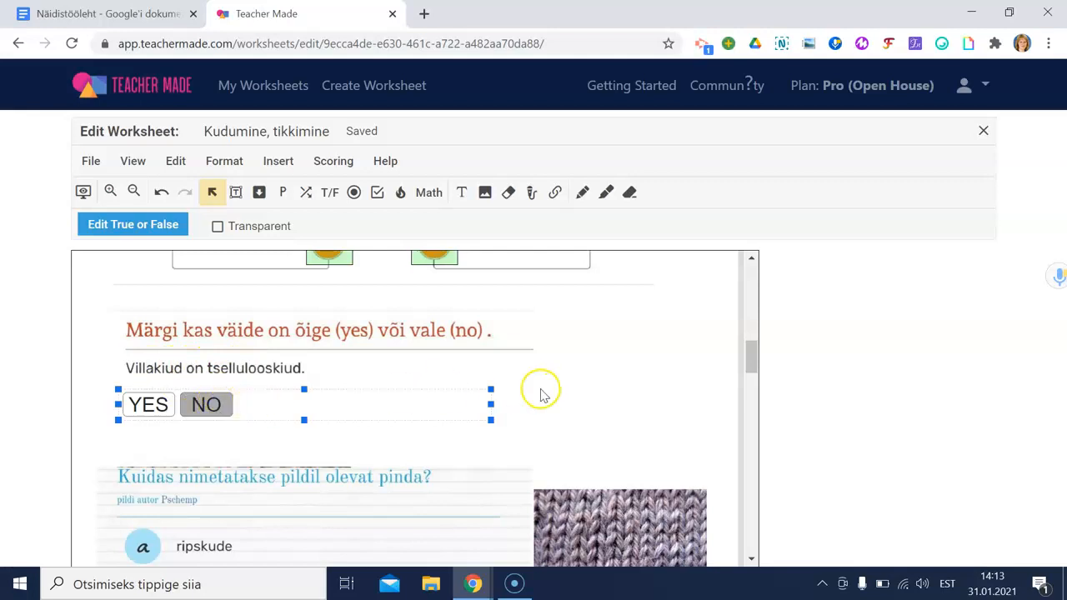
pyautogui.scroll(-2, 542, 391)
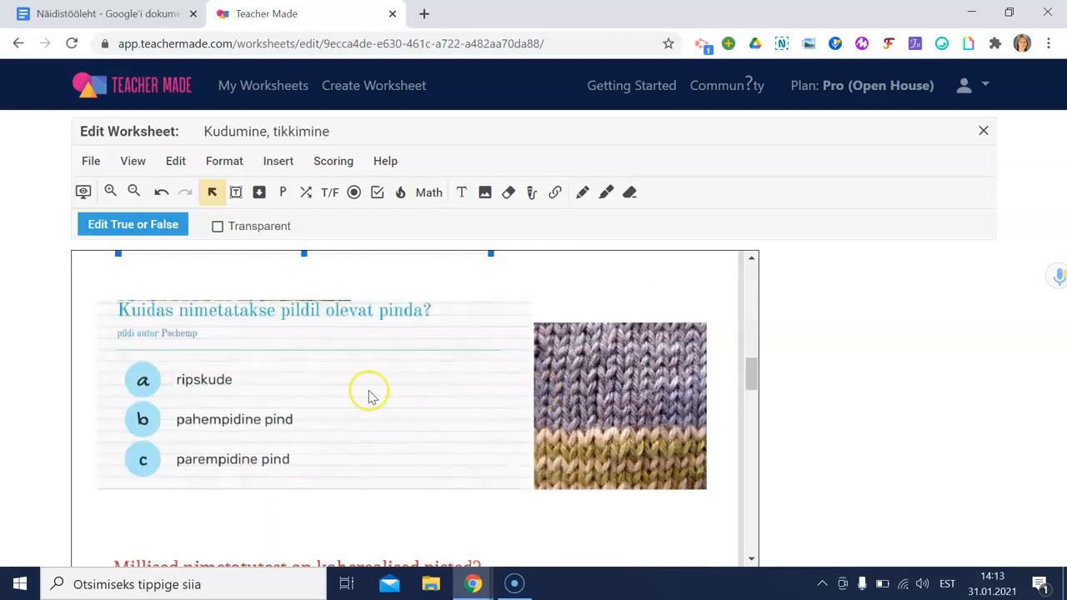
# Step: Place three transparent multiple-choice circles over options a–c, with parempidine pind as the correct one
pyautogui.click(354, 196)
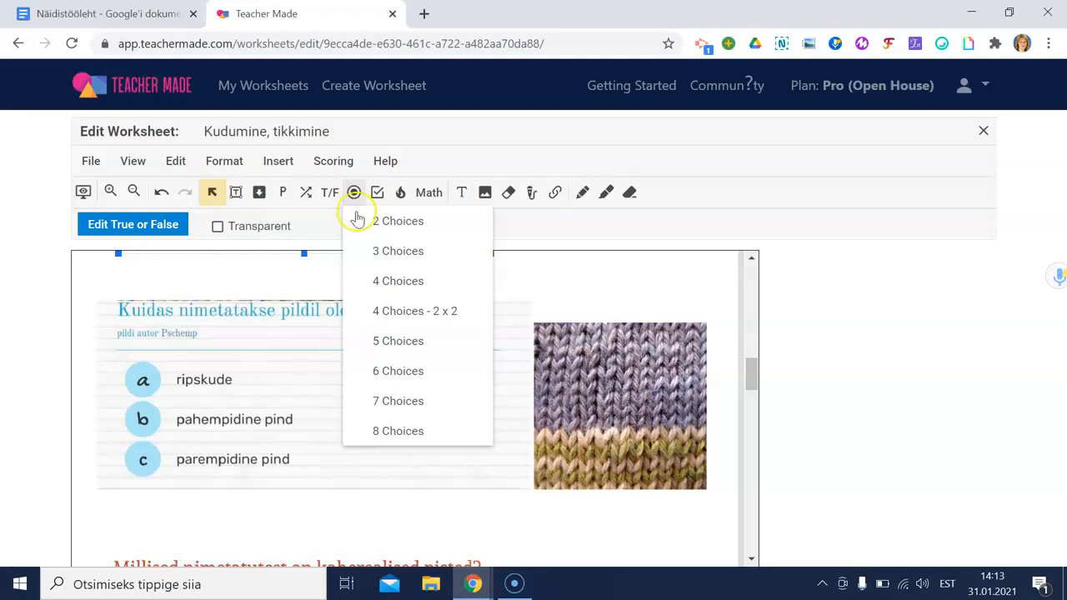
pyautogui.click(367, 252)
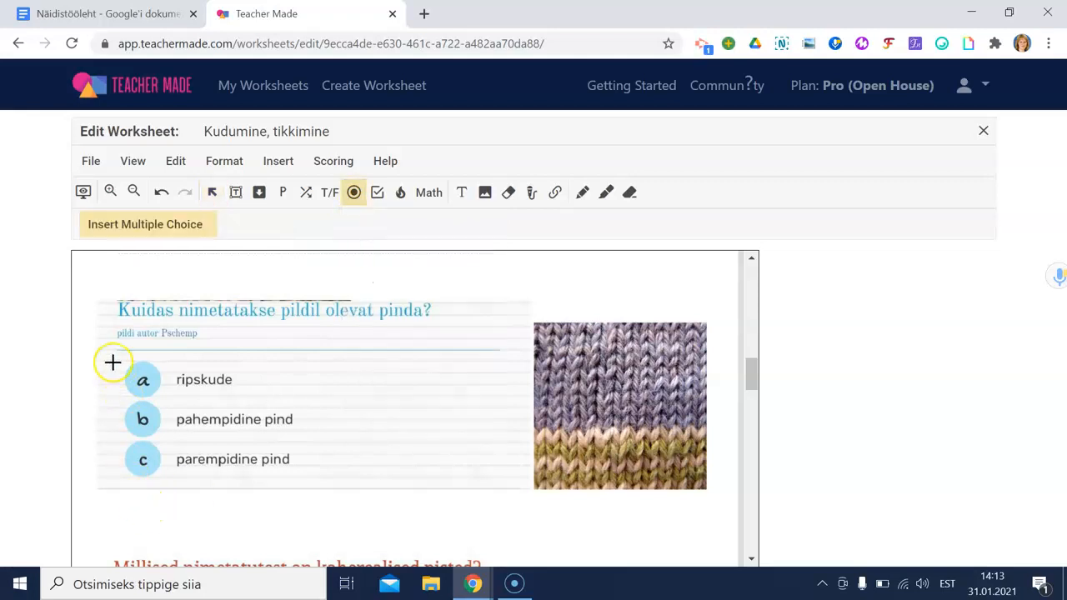
pyautogui.moveTo(119, 353); pyautogui.dragTo(165, 481)
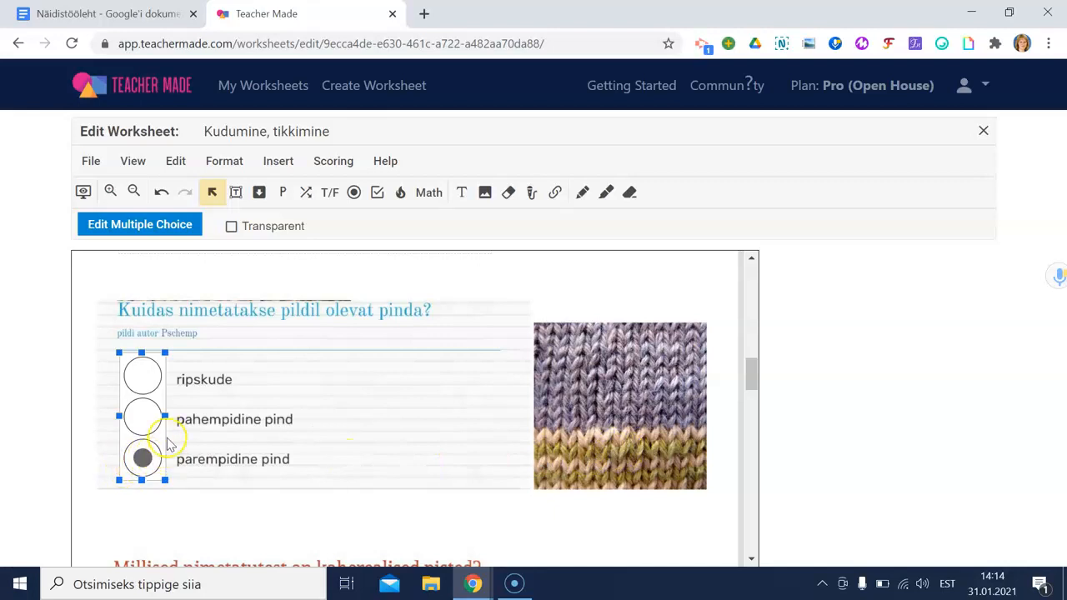
pyautogui.click(231, 230)
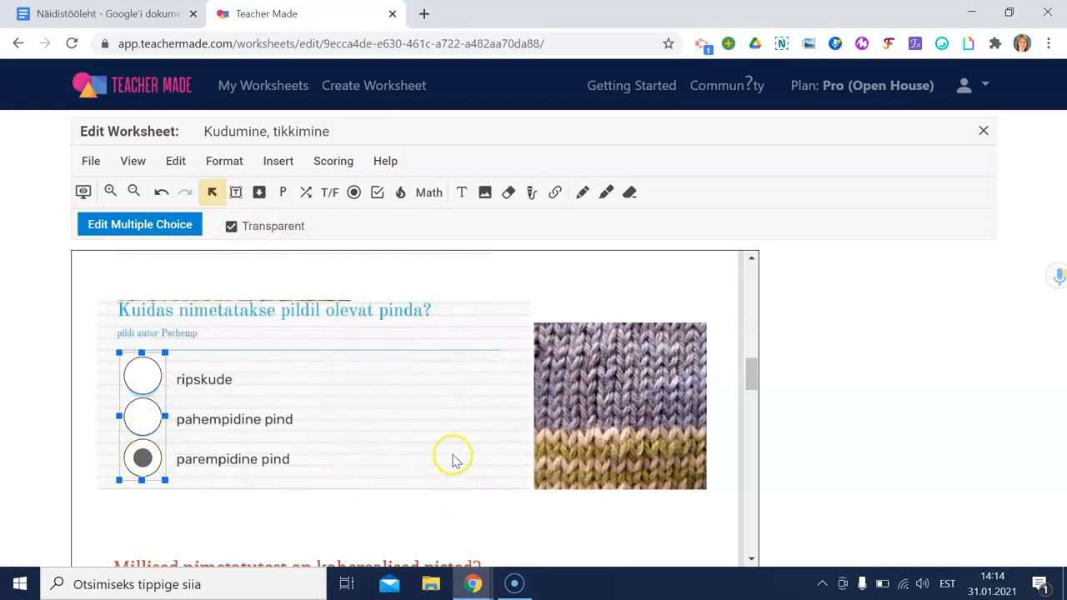
pyautogui.scroll(-4, 453, 461)
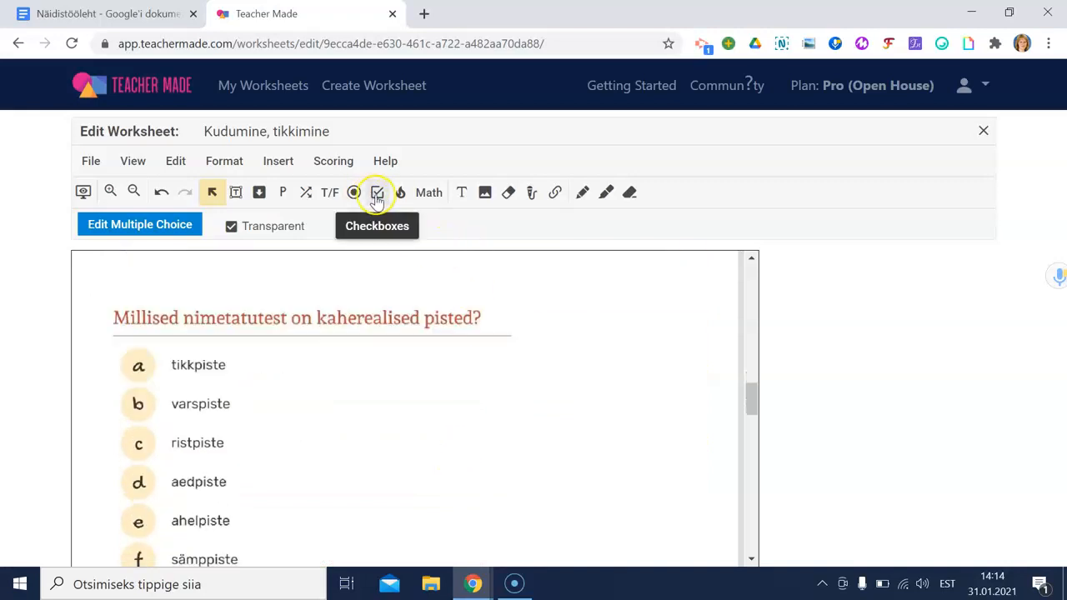
# Step: Place six checkboxes over stitch options a–f and mark ristpiste, aedpiste and sämppiste correct
pyautogui.click(377, 197)
pyautogui.scroll(-1, 254, 471)
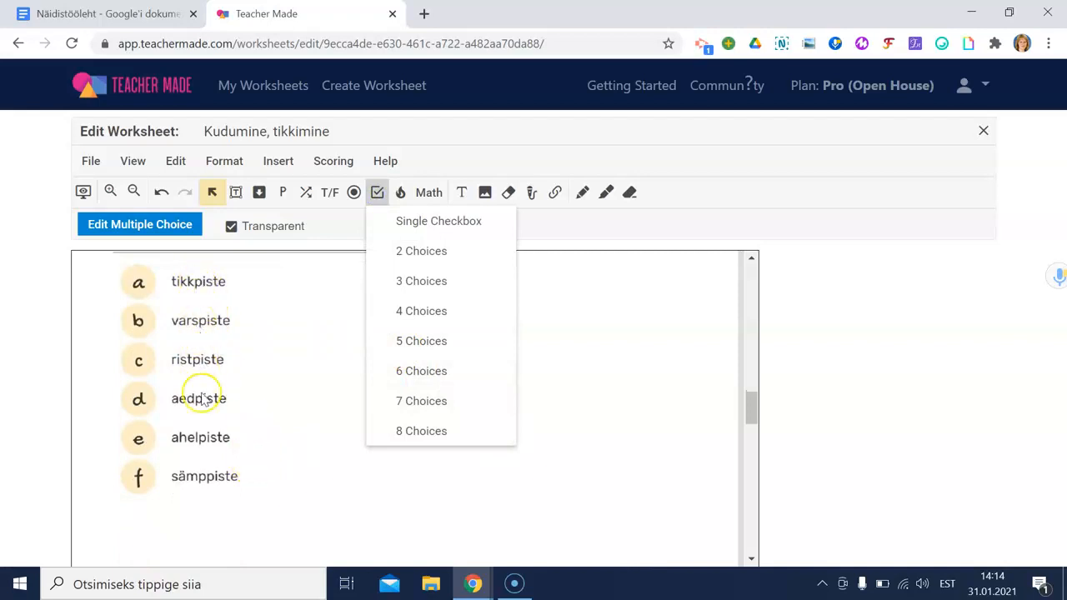
pyautogui.click(407, 373)
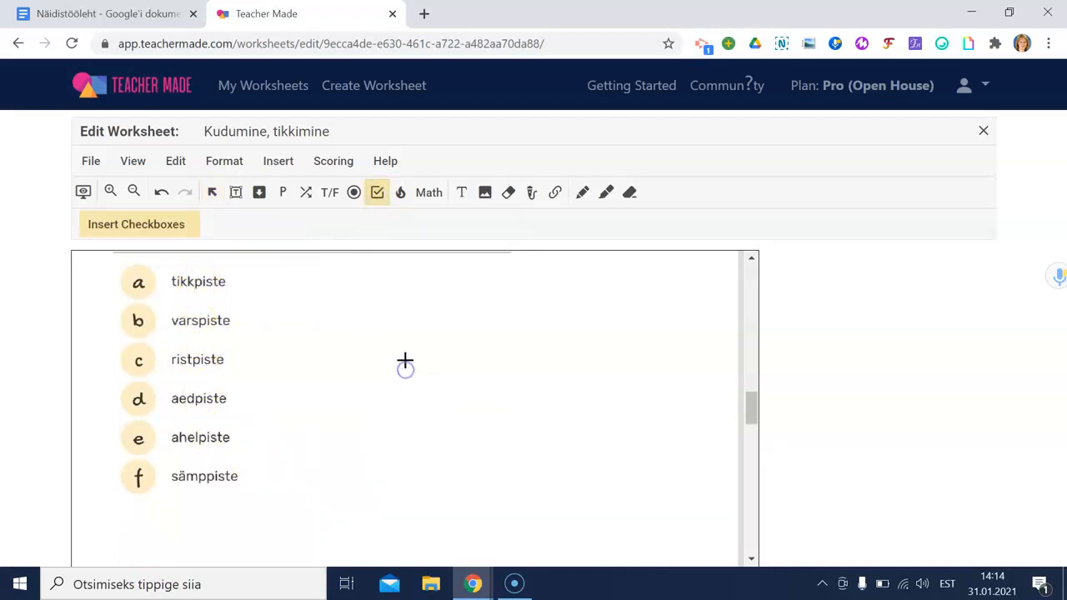
pyautogui.moveTo(115, 258); pyautogui.dragTo(158, 492)
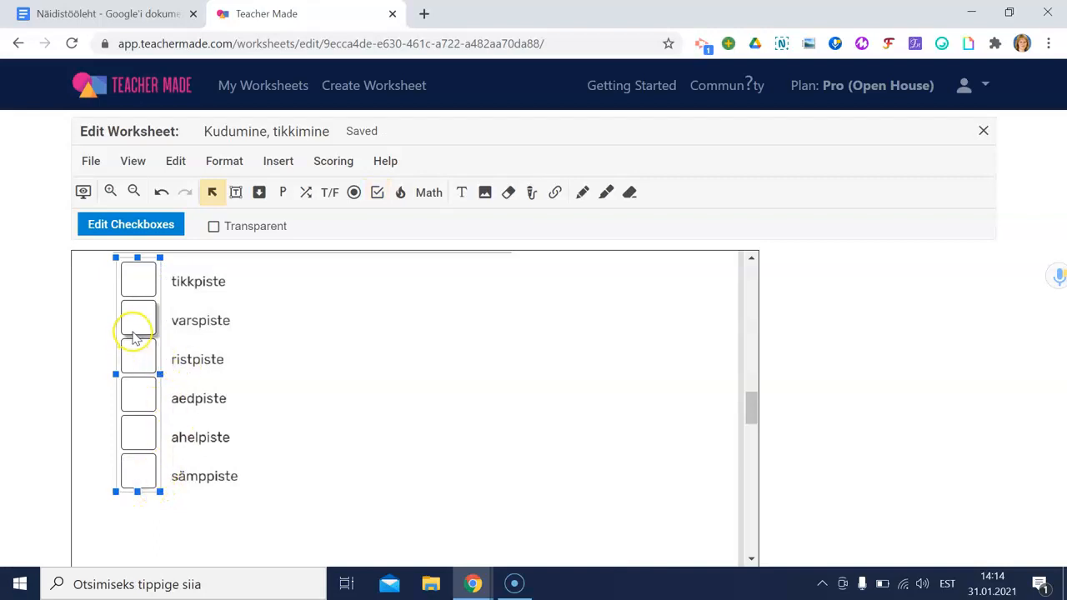
pyautogui.click(140, 360)
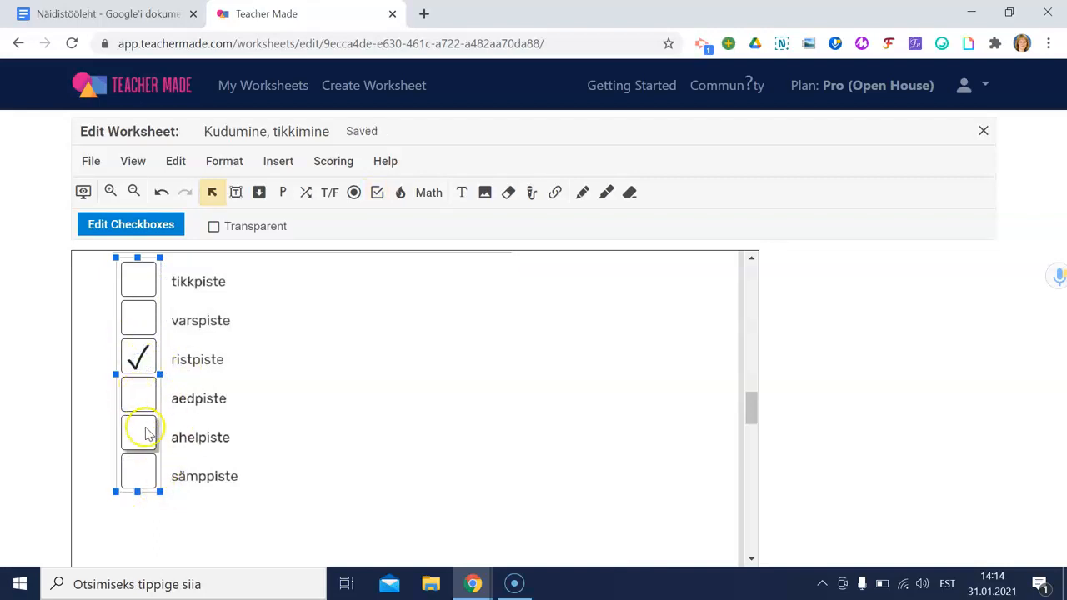
pyautogui.click(140, 474)
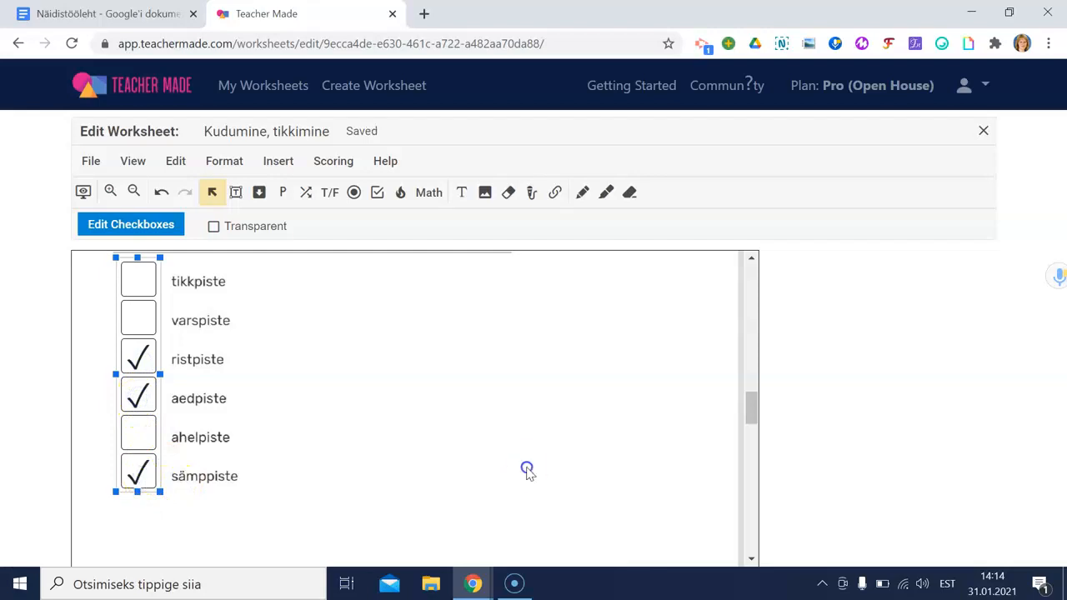
pyautogui.click(527, 469)
# Step: Make the six-checkbox group worth 3 points
pyautogui.click(139, 398)
pyautogui.click(136, 229)
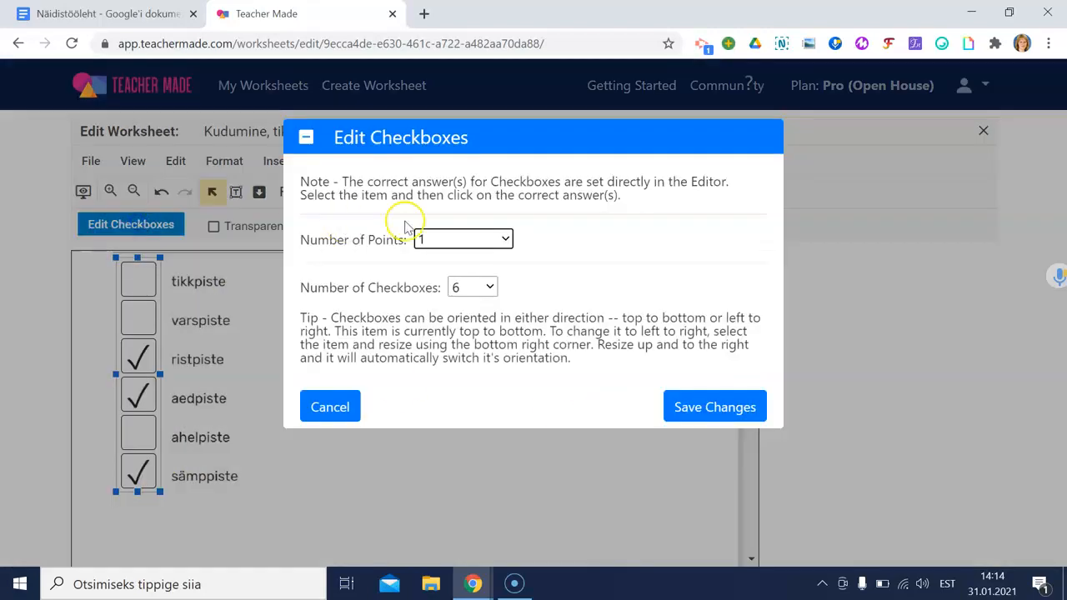
pyautogui.click(505, 239)
pyautogui.click(464, 320)
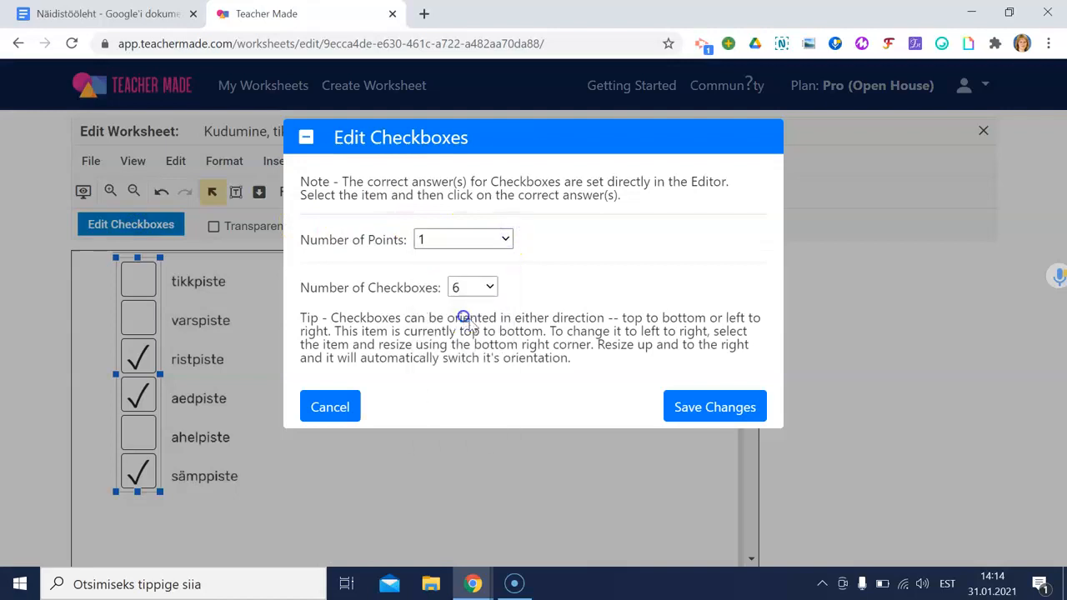
pyautogui.click(739, 406)
pyautogui.scroll(-1, 256, 365)
pyautogui.scroll(-5, 257, 365)
pyautogui.scroll(-3, 257, 367)
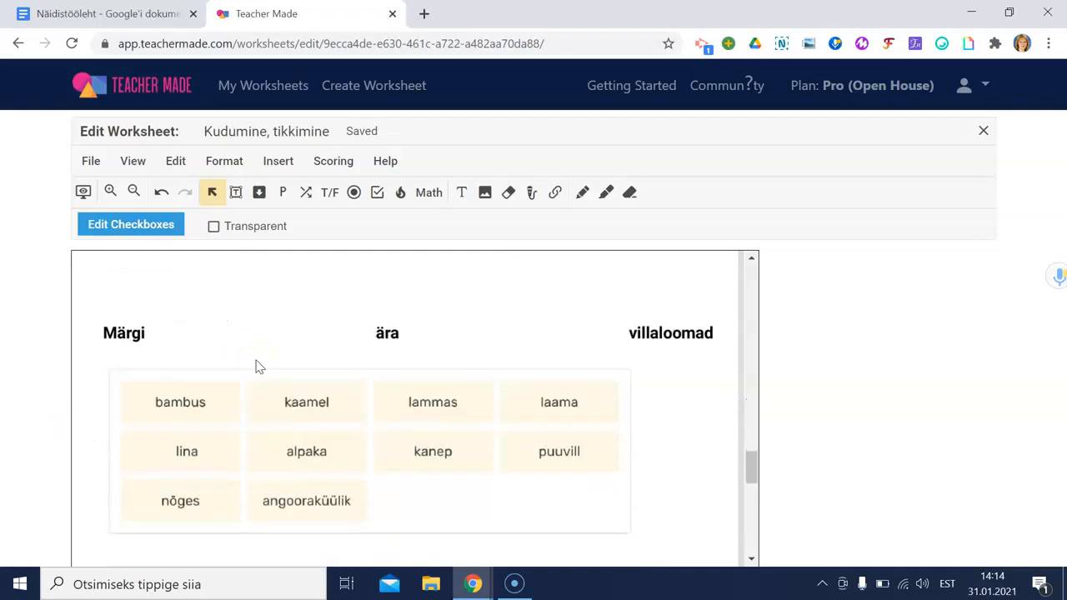
# Step: Draw a hot spot over the bambus cell, scored for being left unclicked
pyautogui.scroll(2, 250, 365)
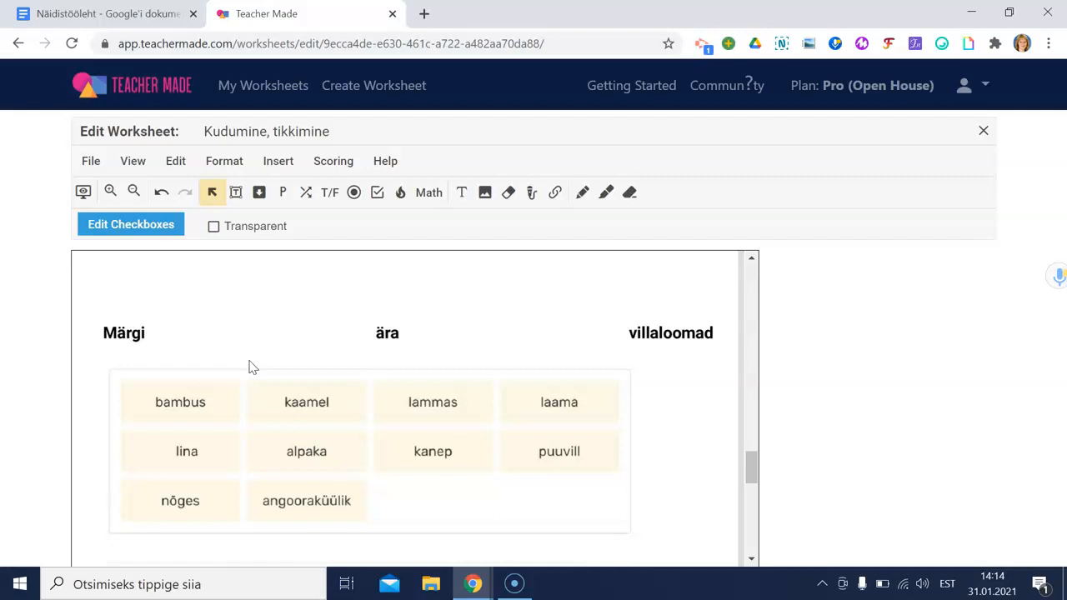
pyautogui.click(401, 195)
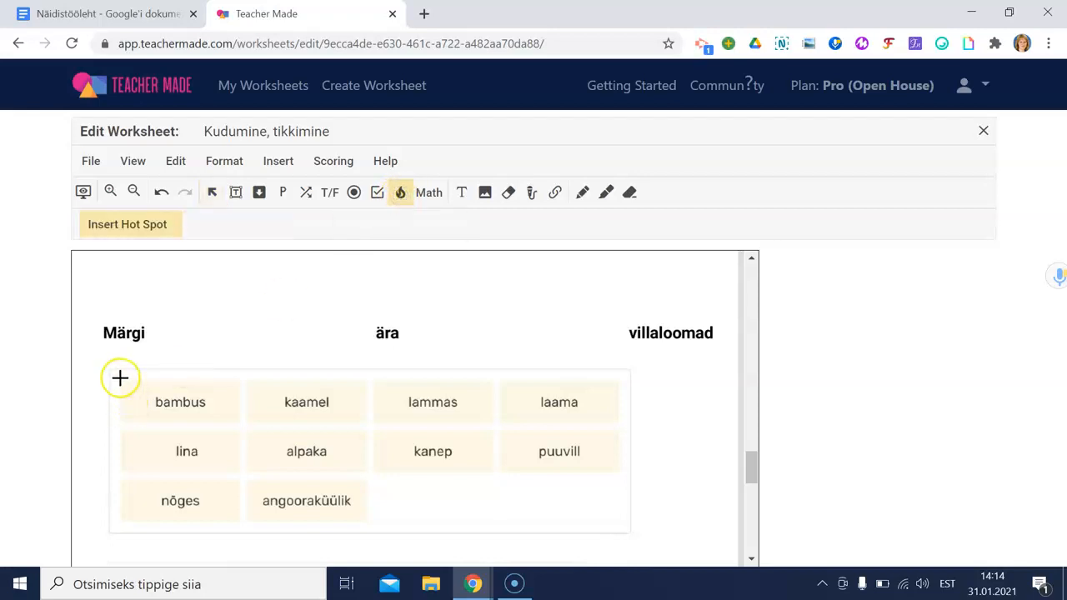
pyautogui.moveTo(154, 407); pyautogui.dragTo(239, 423)
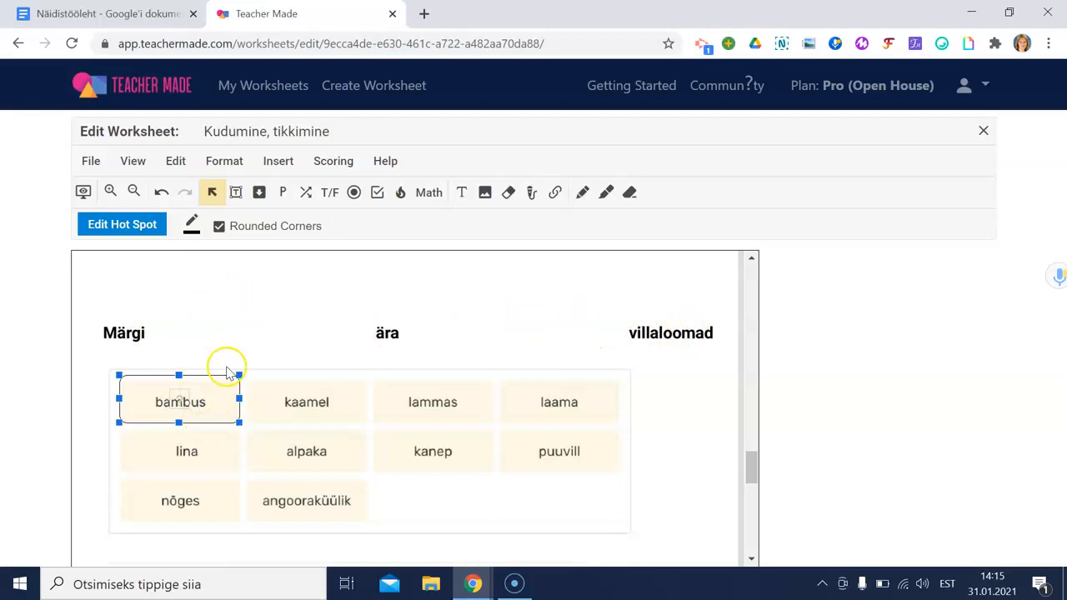
pyautogui.moveTo(195, 402); pyautogui.dragTo(200, 403)
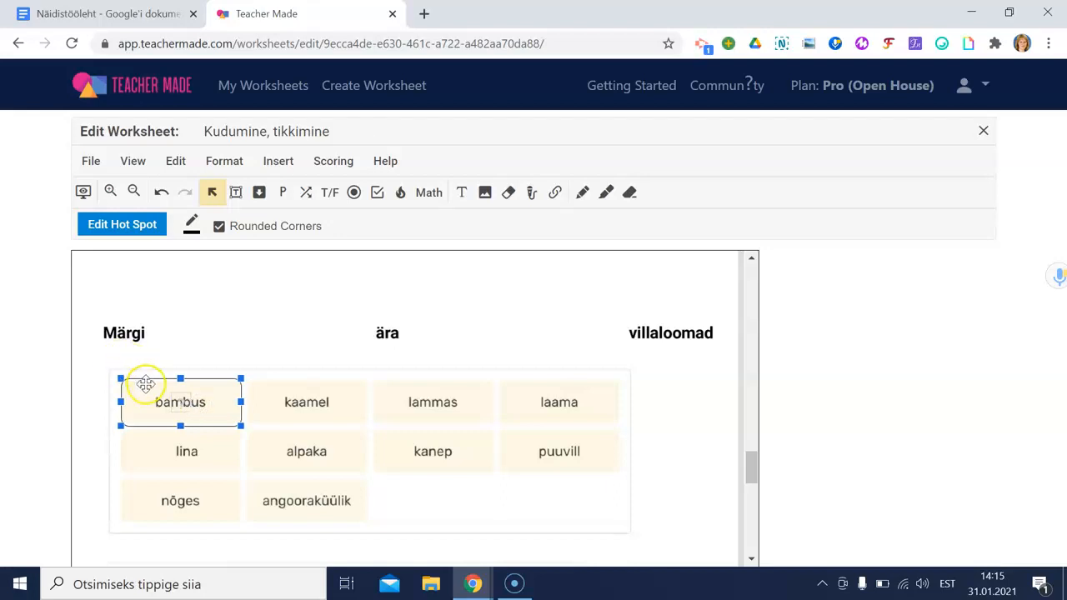
pyautogui.click(116, 225)
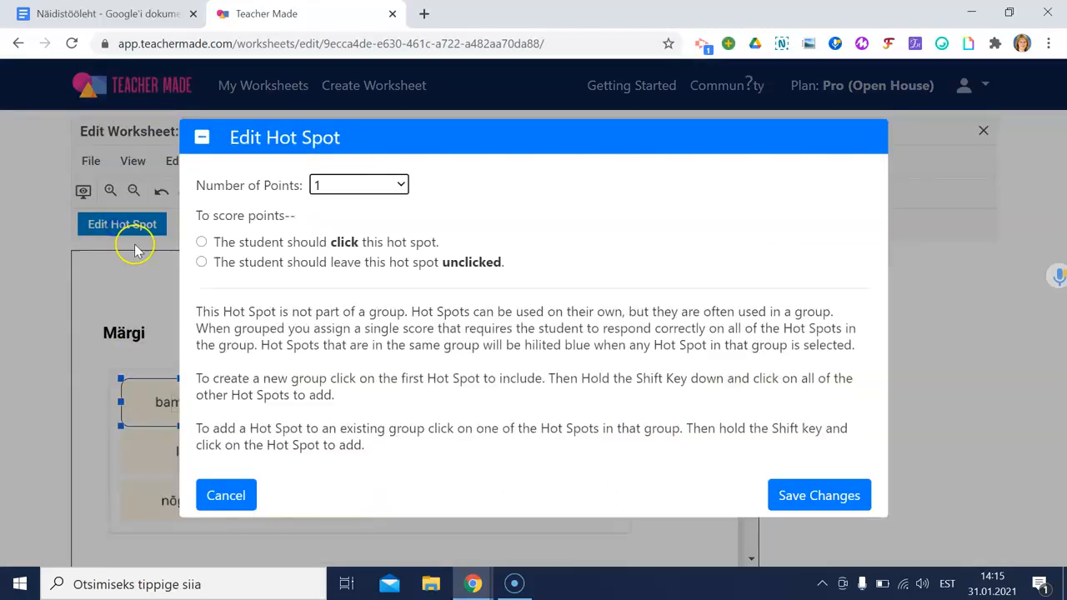
pyautogui.click(202, 263)
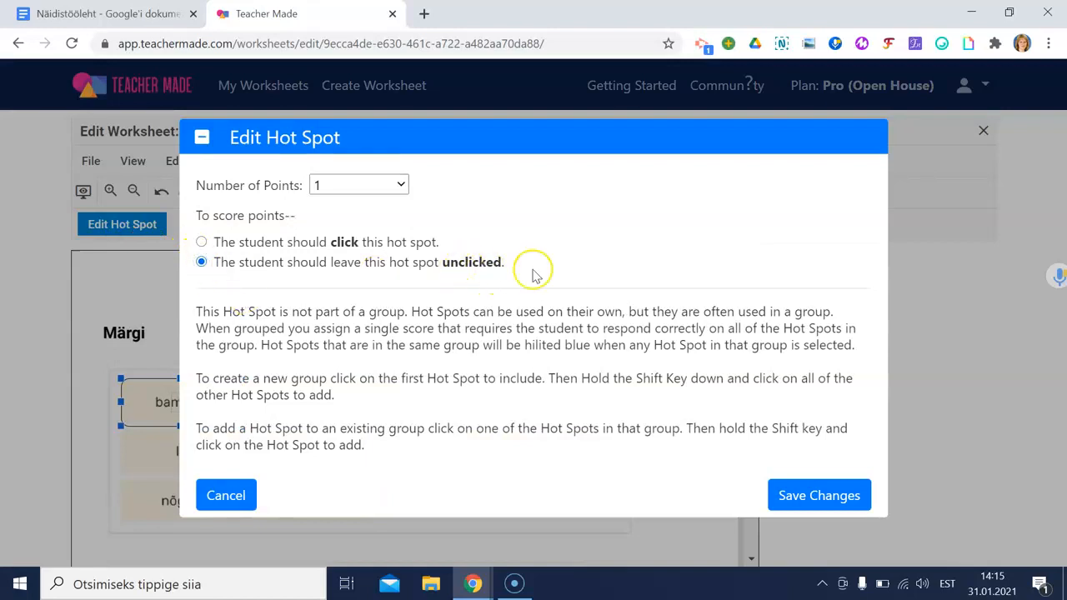
pyautogui.click(850, 497)
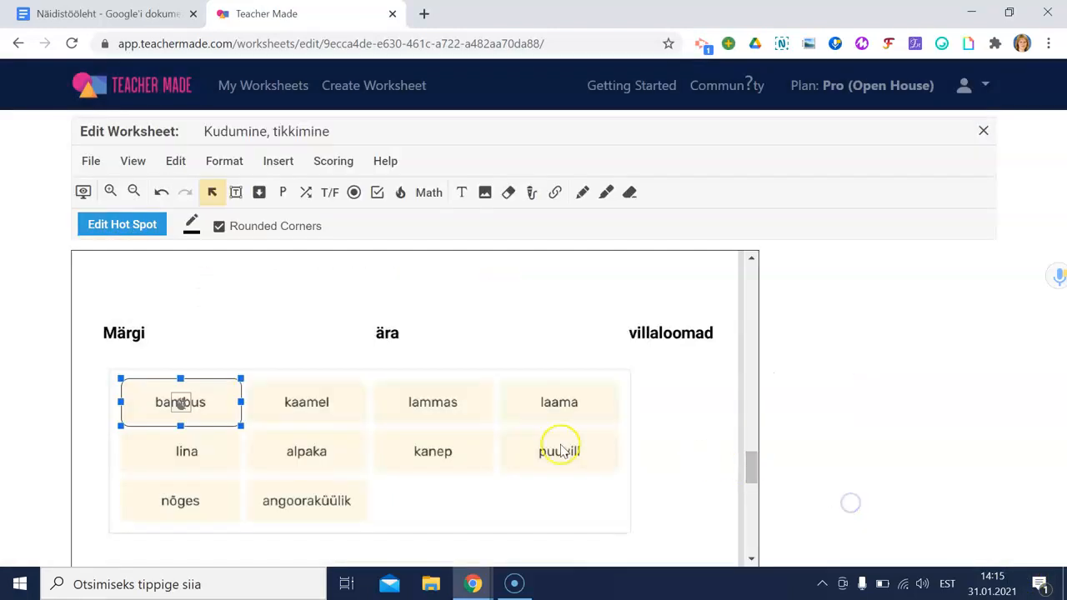
# Step: Duplicate the bambus hot spot onto the lina and nõges cells
pyautogui.hotkey('ctrl', 'v')
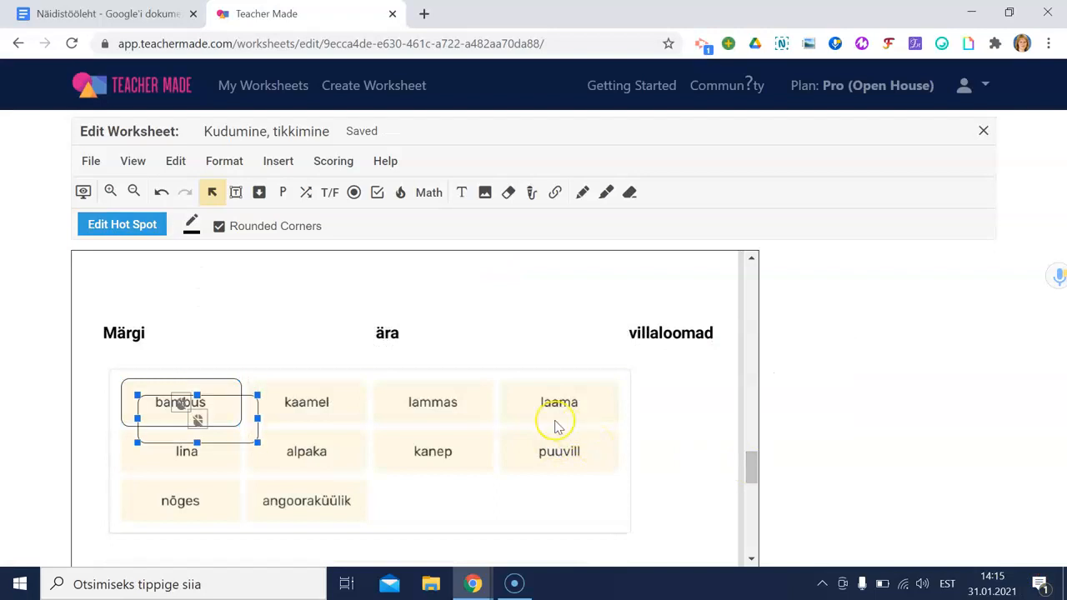
pyautogui.moveTo(200, 423); pyautogui.dragTo(301, 420)
pyautogui.hotkey('ctrl', 'v')
pyautogui.hotkey('ctrl', 'v')
pyautogui.hotkey('ctrl', 'v')
pyautogui.hotkey('ctrl', 'v')
# Step: Score the kaamel hot spot for being clicked
pyautogui.click(120, 230)
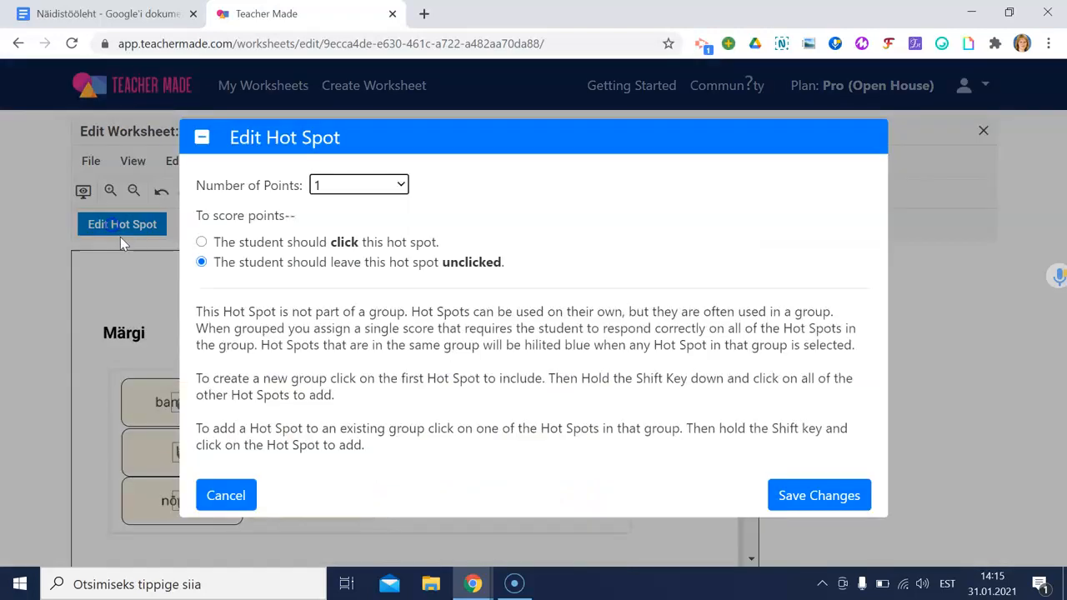
pyautogui.click(259, 248)
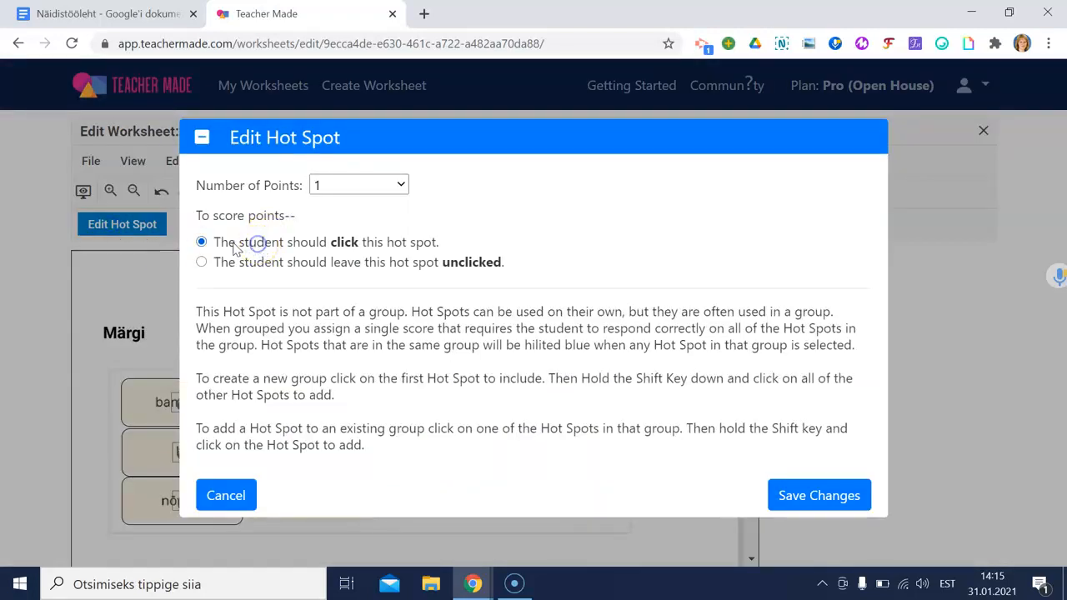
pyautogui.click(823, 496)
# Step: Paste copies of the kaamel hot spot onto alpaka, angoorakuulik, lammas and laama
pyautogui.hotkey('ctrl', 'v')
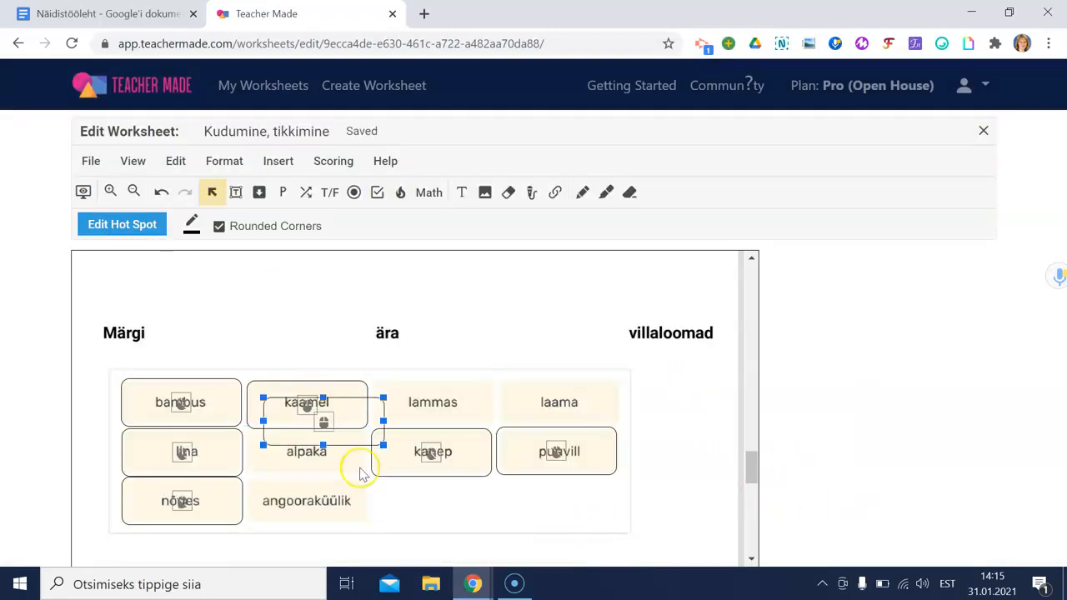
pyautogui.moveTo(324, 426); pyautogui.dragTo(305, 503)
pyautogui.hotkey('ctrl', 'v')
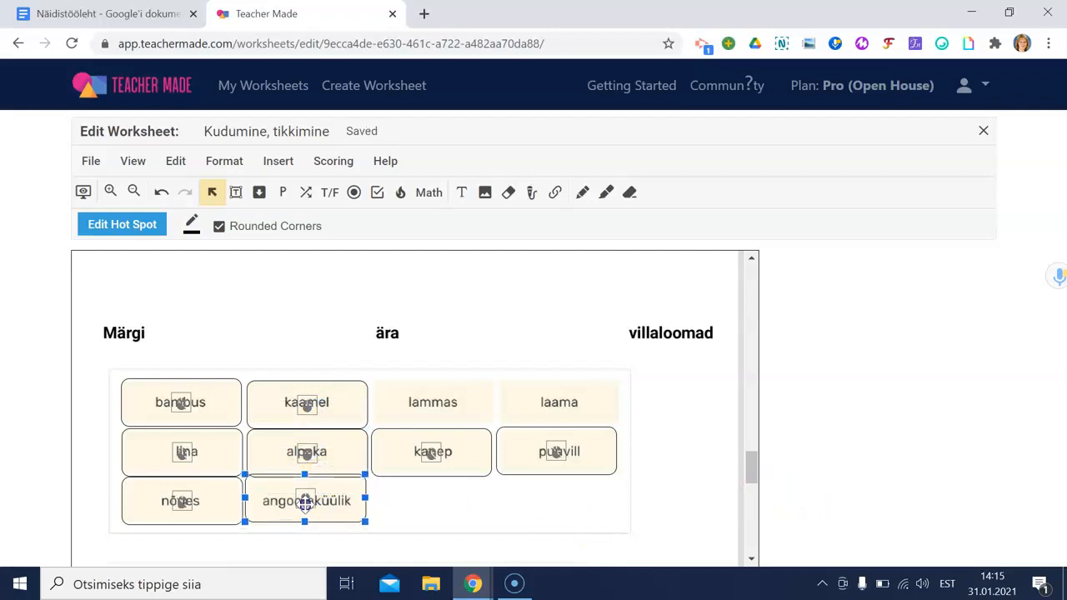
pyautogui.hotkey('ctrl', 'v')
pyautogui.moveTo(467, 413); pyautogui.dragTo(601, 403)
pyautogui.hotkey('ctrl', 'v')
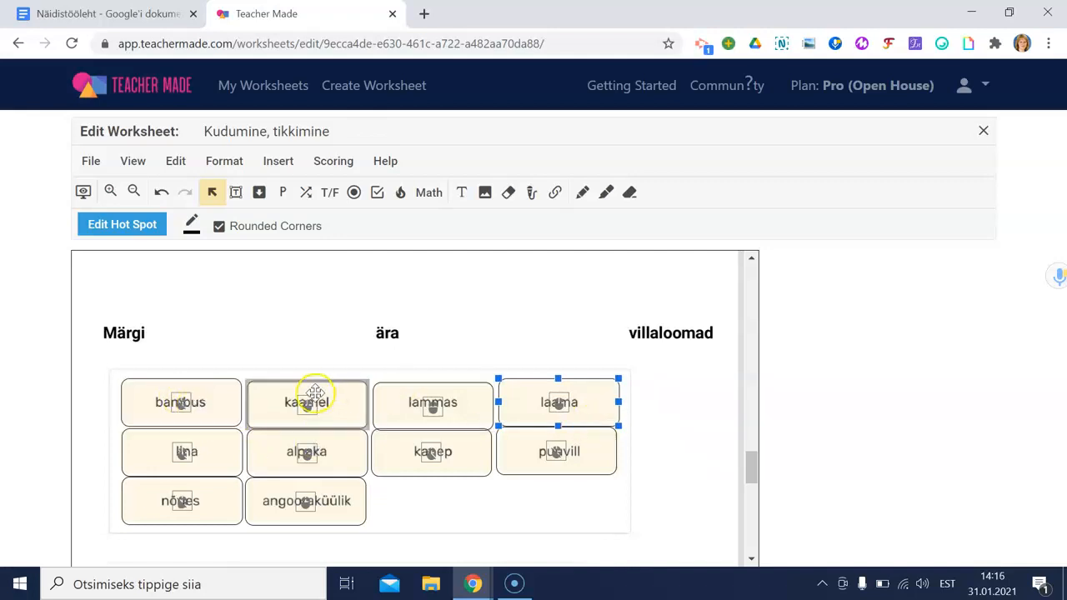
# Step: Draw a hot spot around the needle threader in the sewing-tools picture, set to No Border
pyautogui.scroll(-2, 317, 390)
pyautogui.scroll(-1, 373, 395)
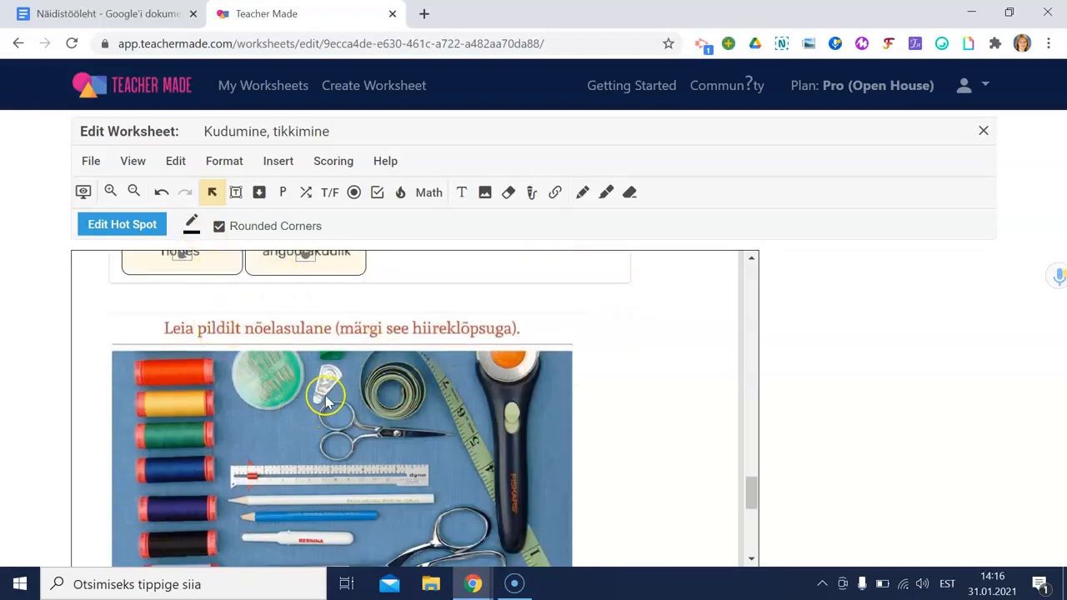
pyautogui.scroll(-1, 321, 392)
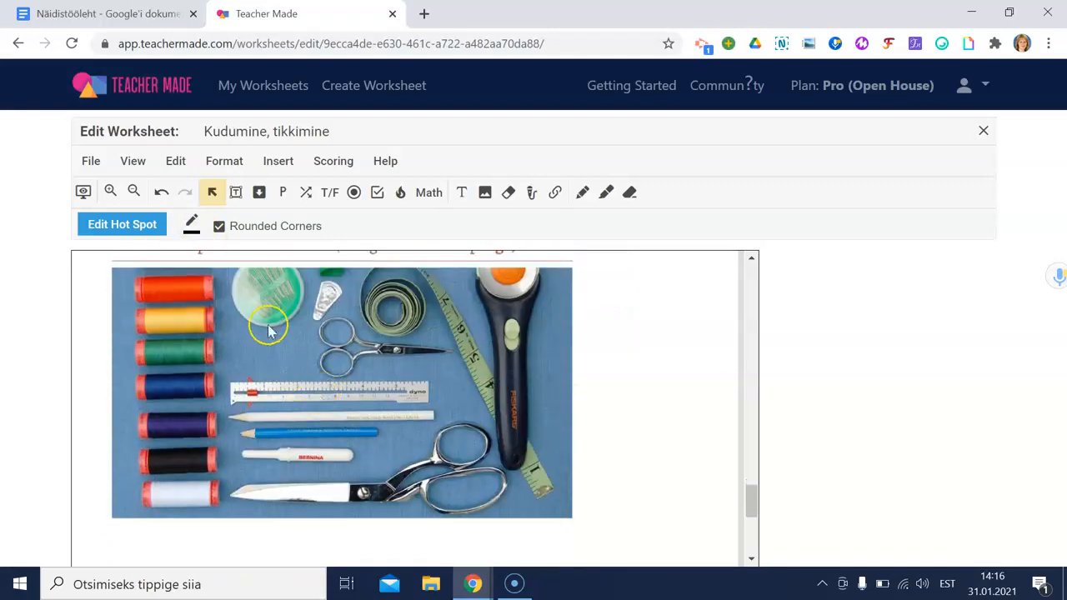
pyautogui.click(401, 195)
pyautogui.moveTo(310, 276); pyautogui.dragTo(320, 287)
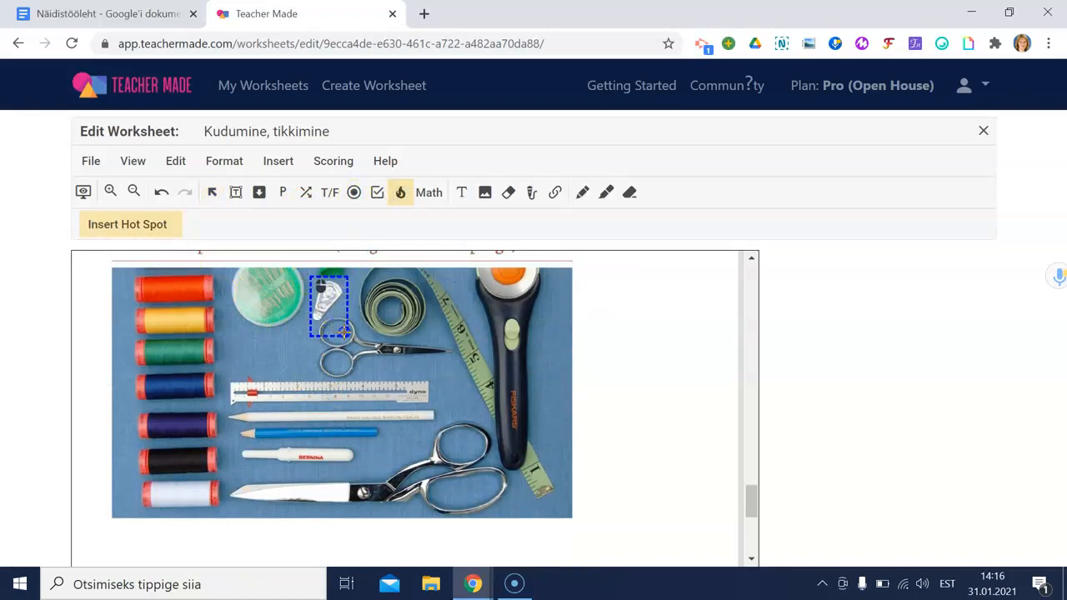
pyautogui.moveTo(344, 326); pyautogui.dragTo(345, 326)
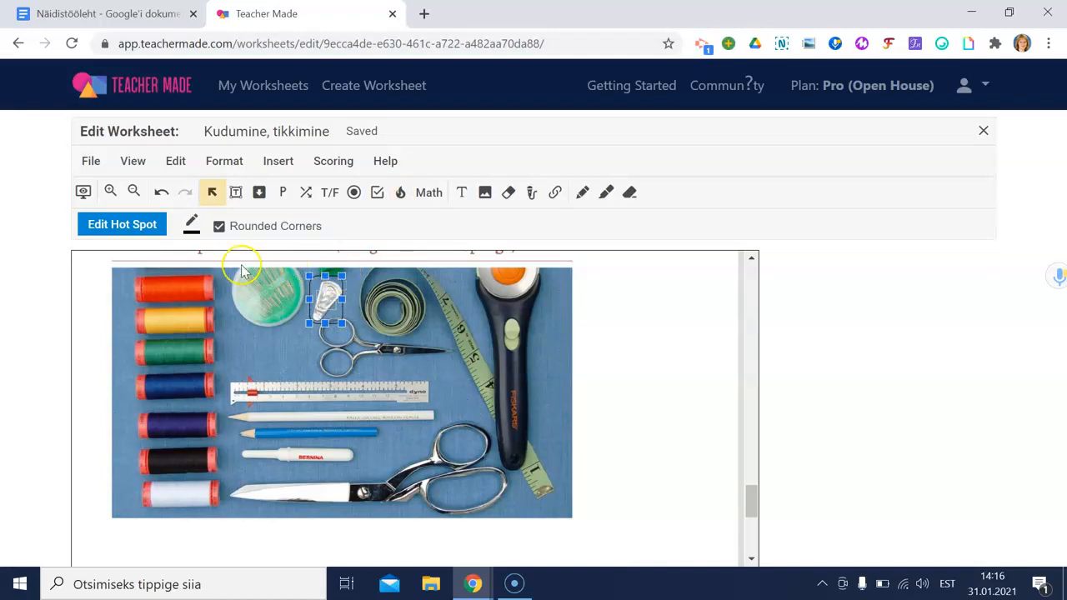
pyautogui.click(191, 224)
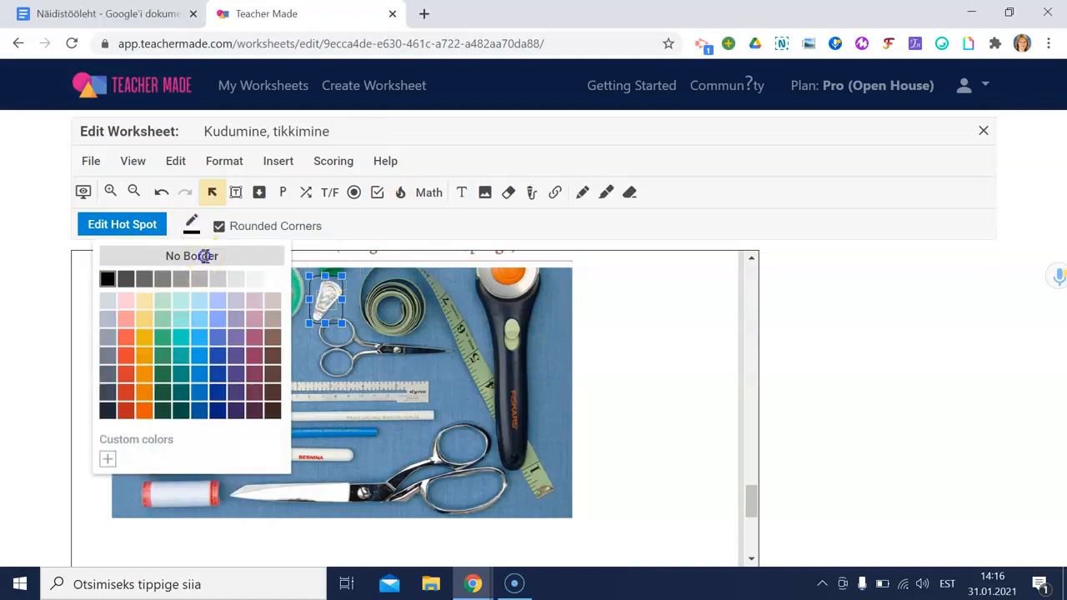
pyautogui.click(204, 256)
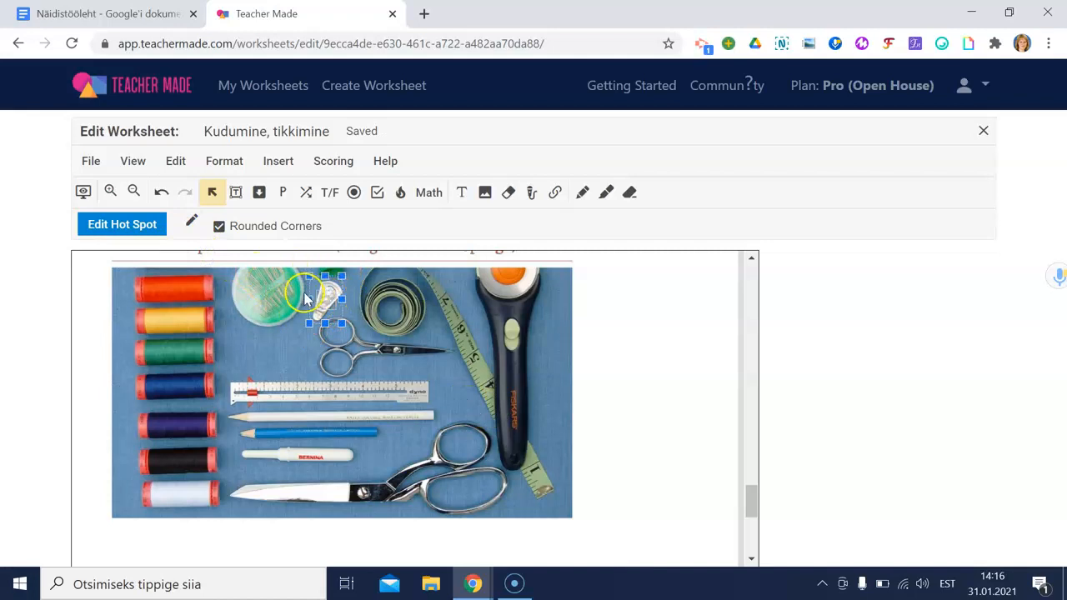
pyautogui.click(187, 225)
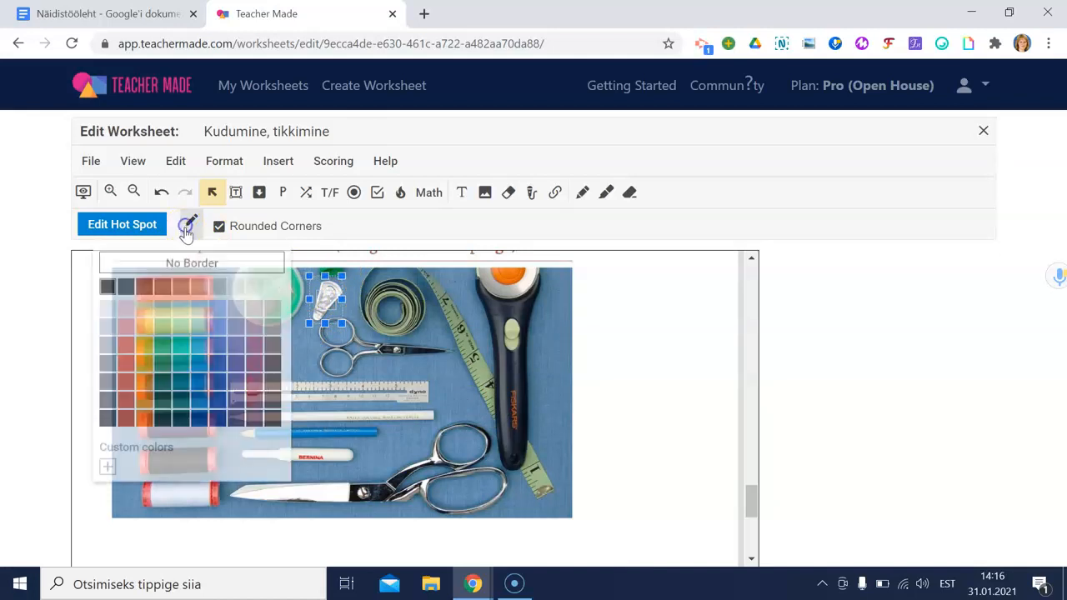
pyautogui.click(338, 305)
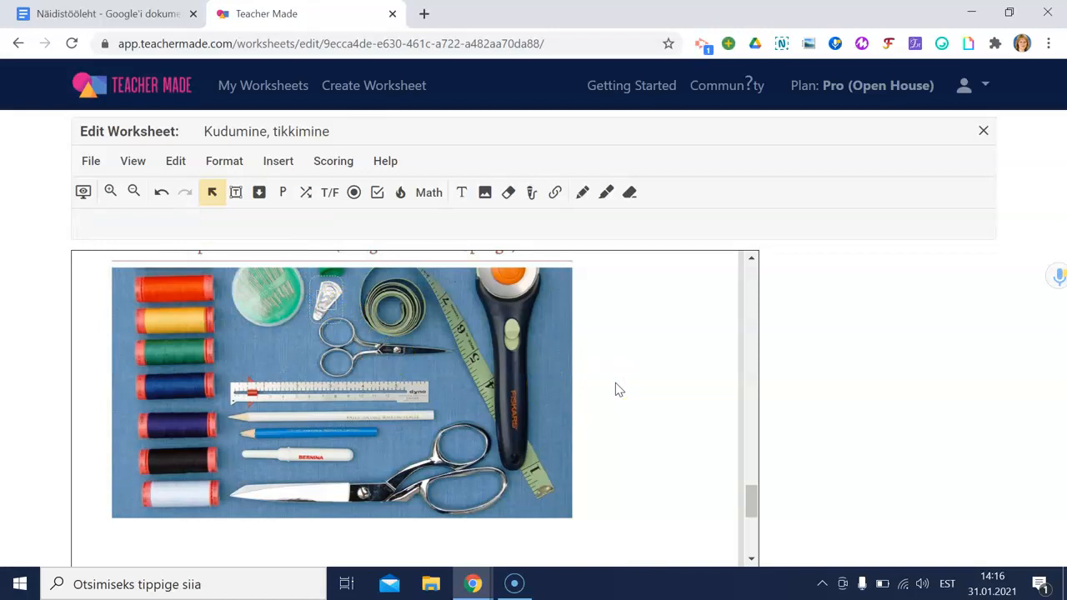
# Step: Place a Math number answer box below the stitch-count formula
pyautogui.scroll(-1, 529, 450)
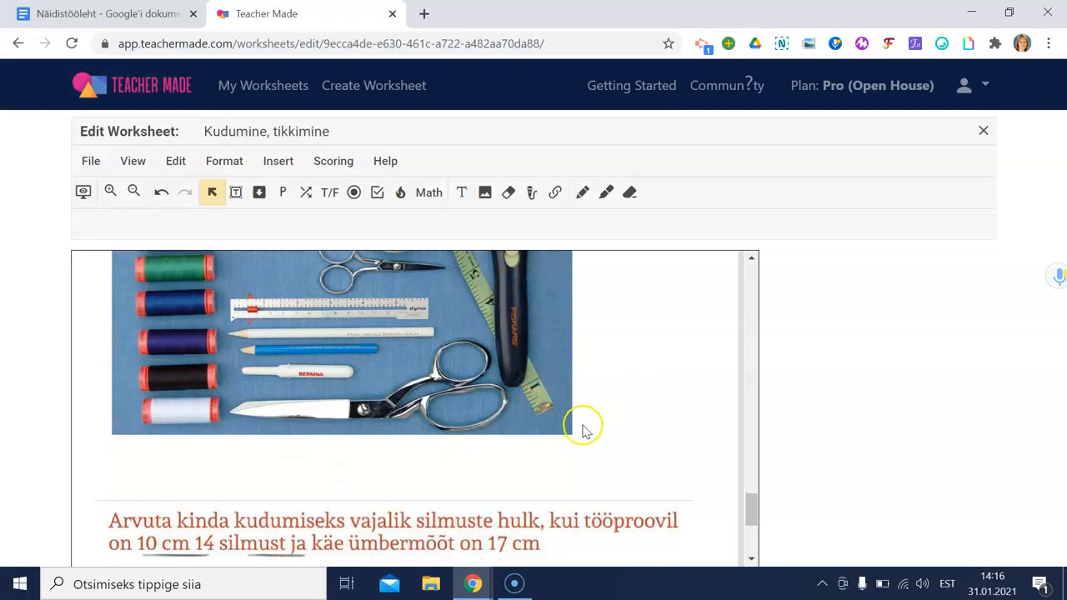
pyautogui.scroll(-2, 584, 430)
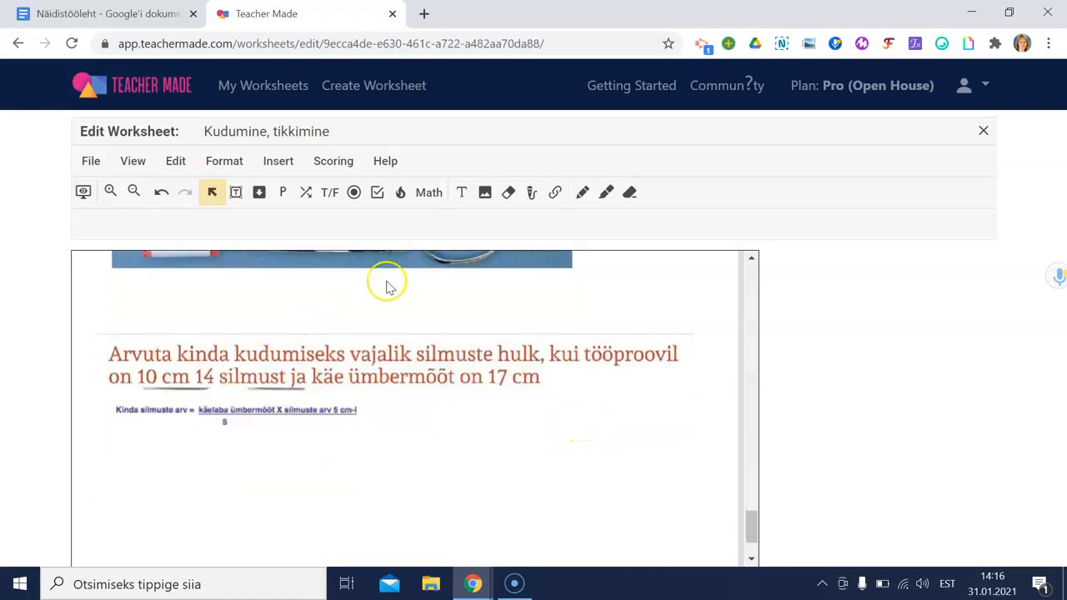
pyautogui.scroll(-1, 313, 350)
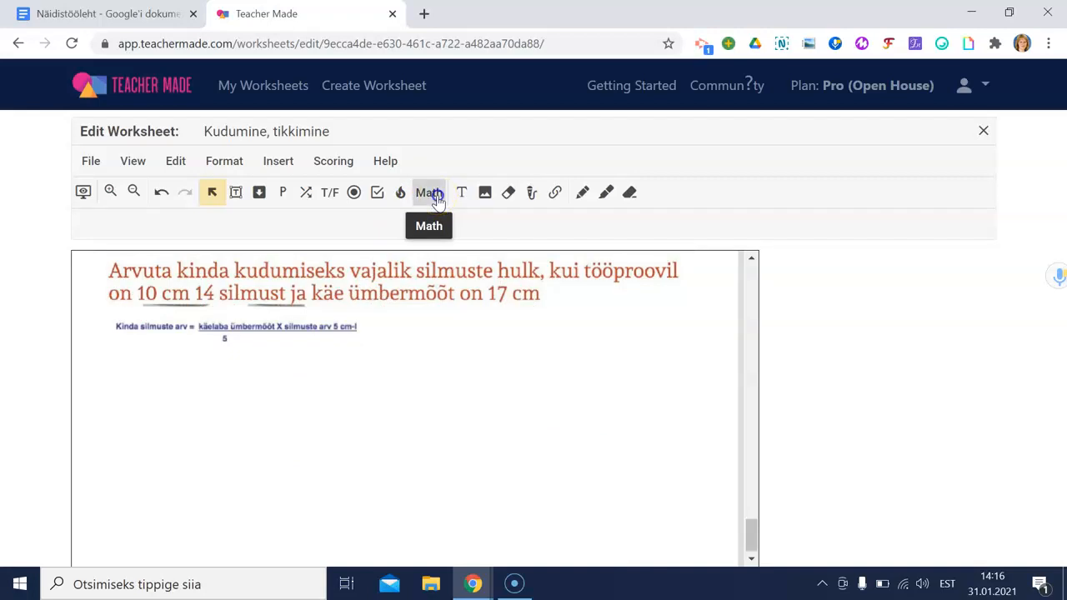
pyautogui.click(435, 197)
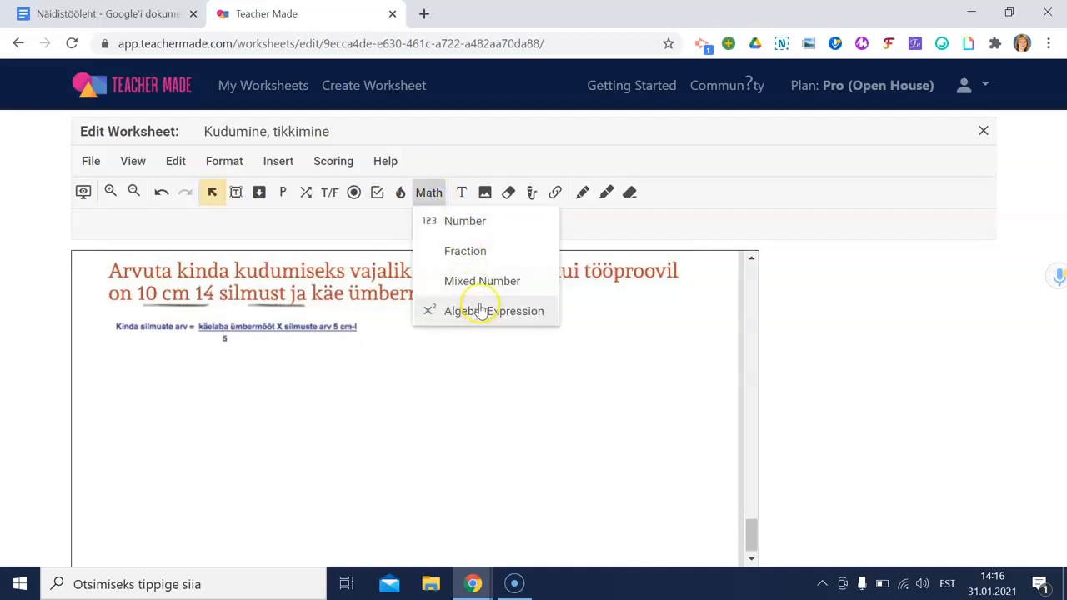
pyautogui.click(469, 222)
pyautogui.moveTo(118, 352); pyautogui.dragTo(420, 394)
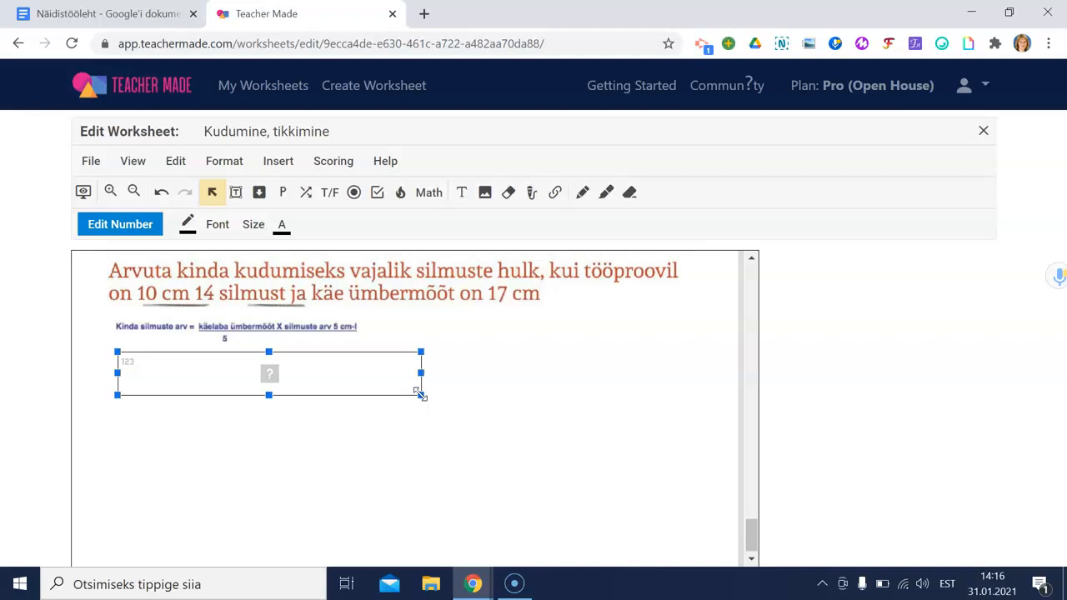
# Step: Accept 23,8, 24 and 23 as correct answers for the number box
pyautogui.click(132, 226)
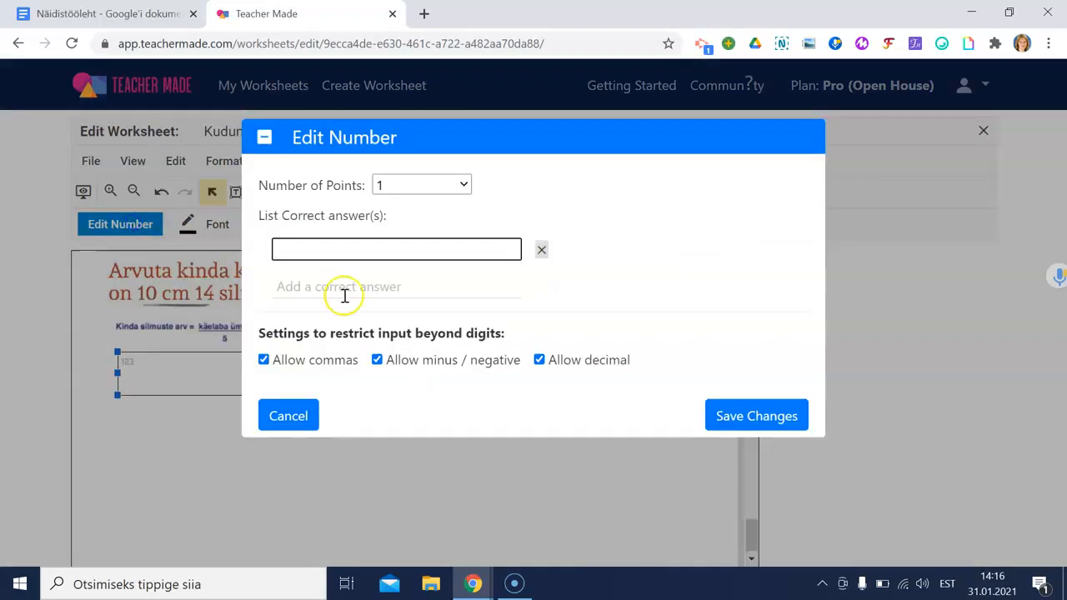
pyautogui.click(348, 257)
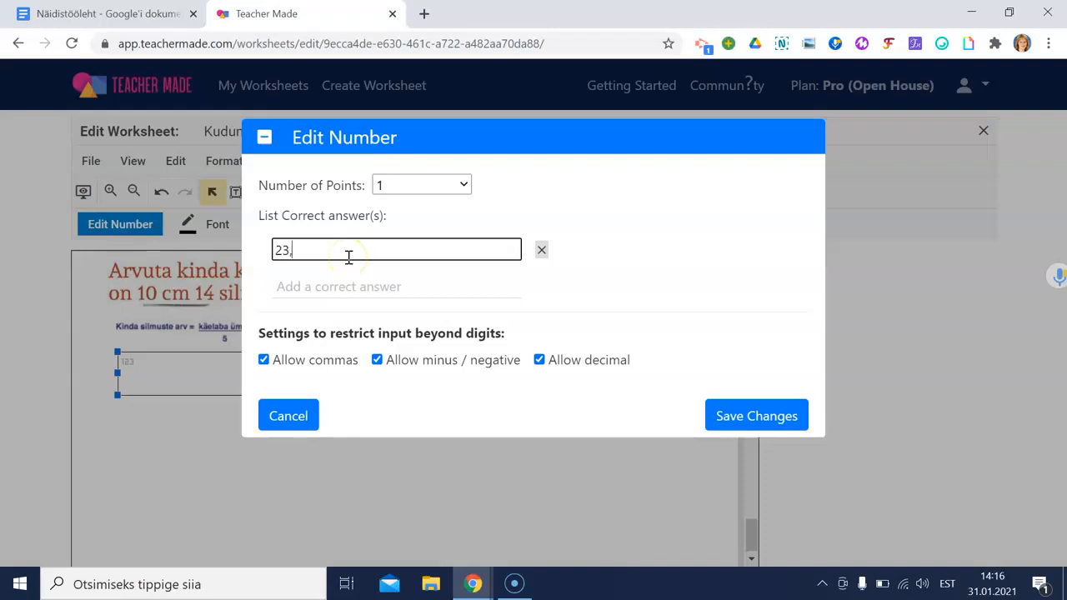
pyautogui.click(348, 277)
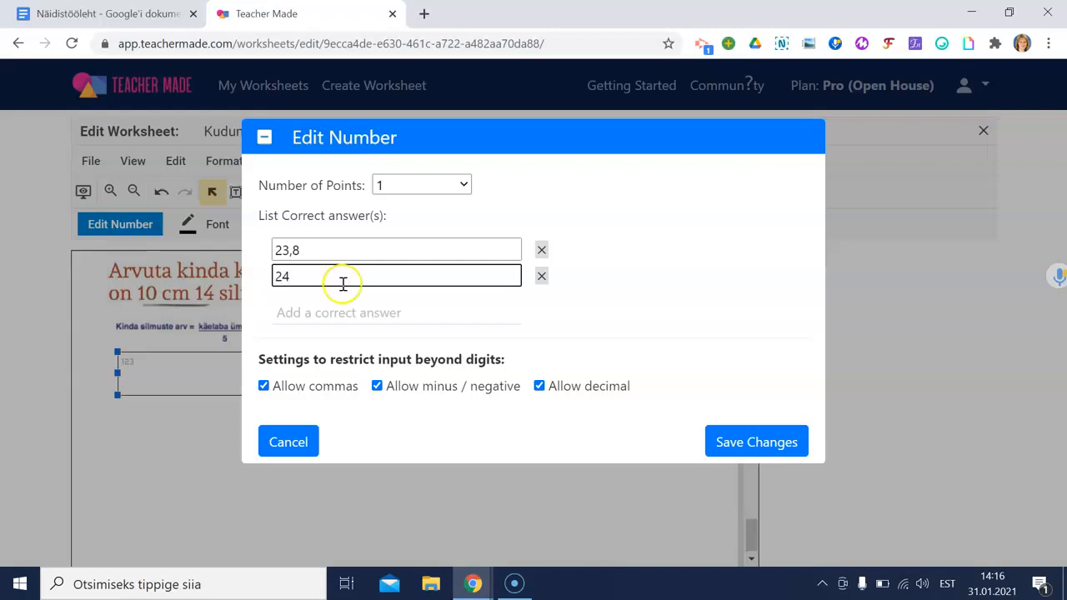
pyautogui.click(347, 320)
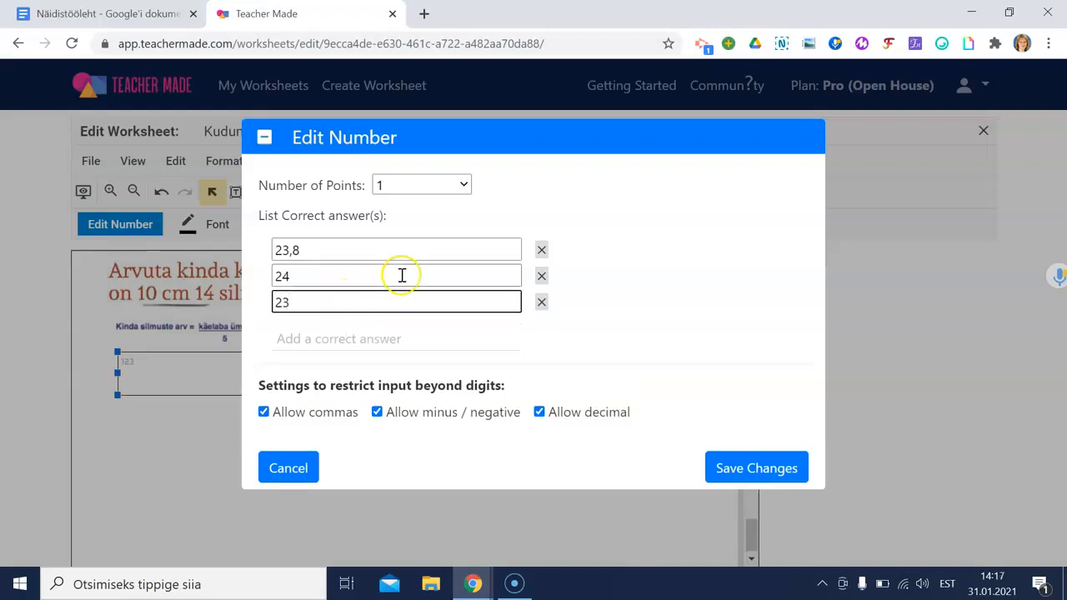
pyautogui.click(744, 472)
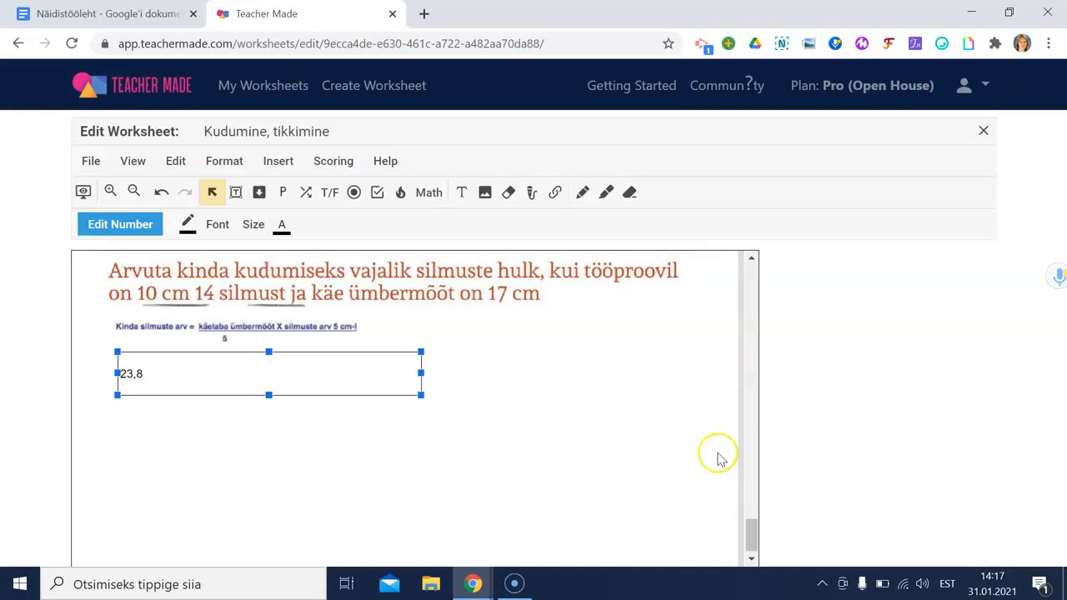
pyautogui.click(84, 194)
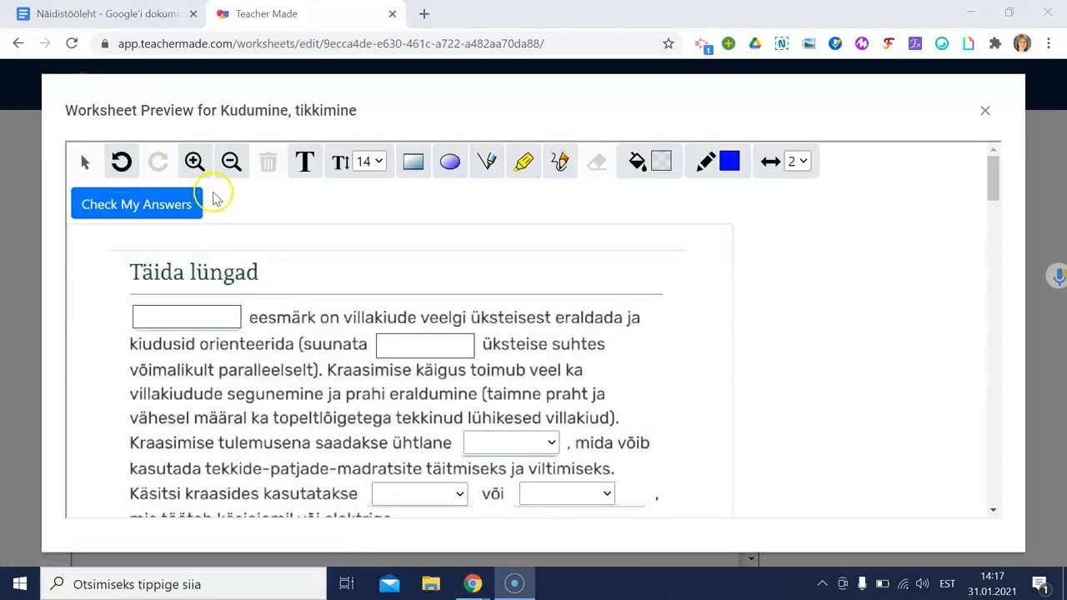
pyautogui.scroll(-1, 301, 230)
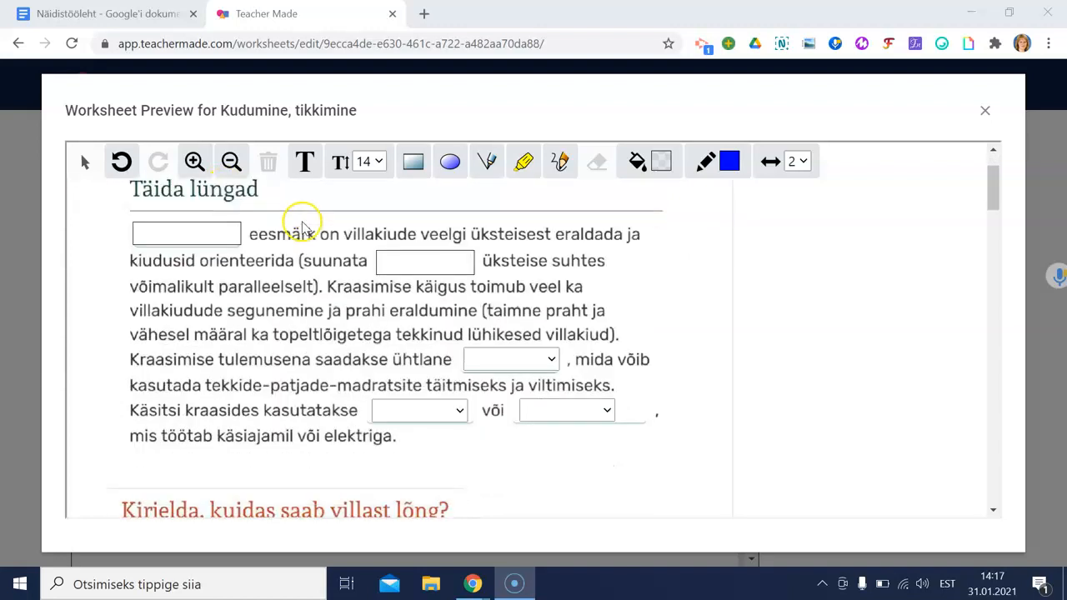
pyautogui.click(212, 237)
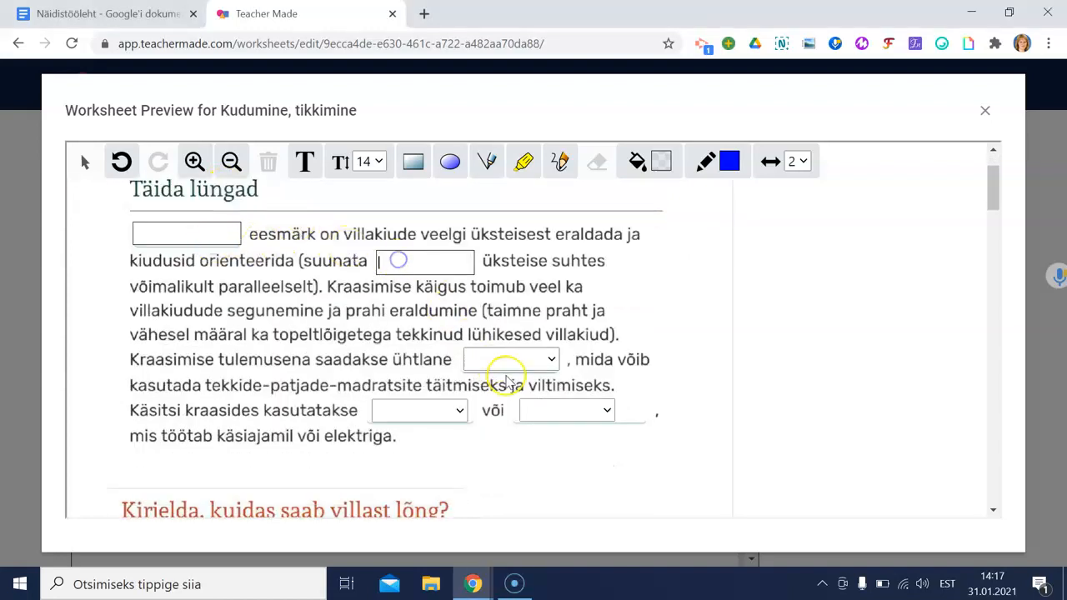
pyautogui.click(509, 365)
pyautogui.scroll(-4, 375, 392)
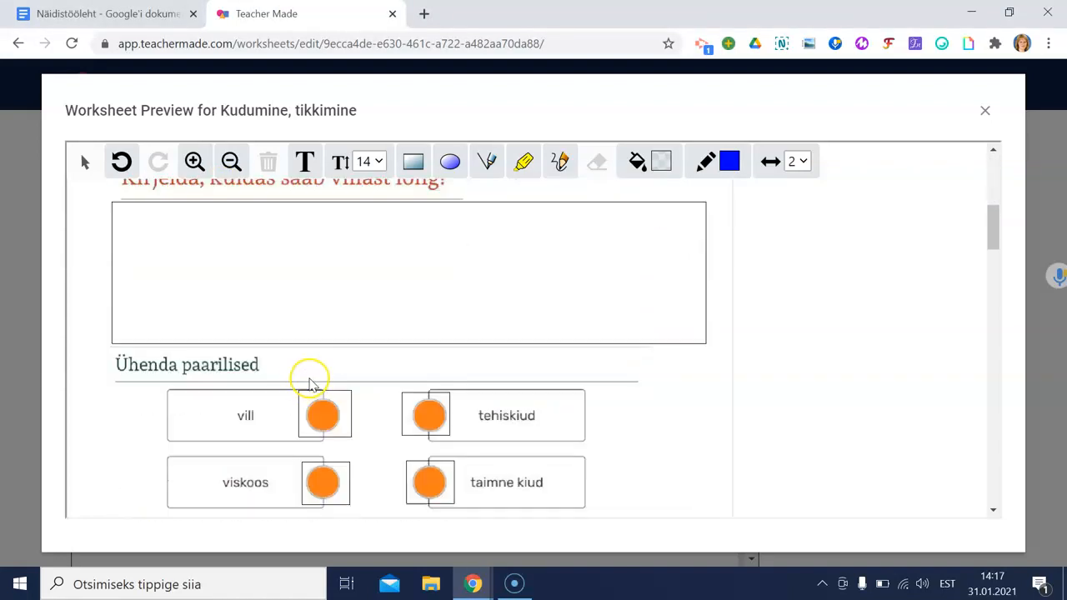
pyautogui.moveTo(321, 416); pyautogui.dragTo(431, 419)
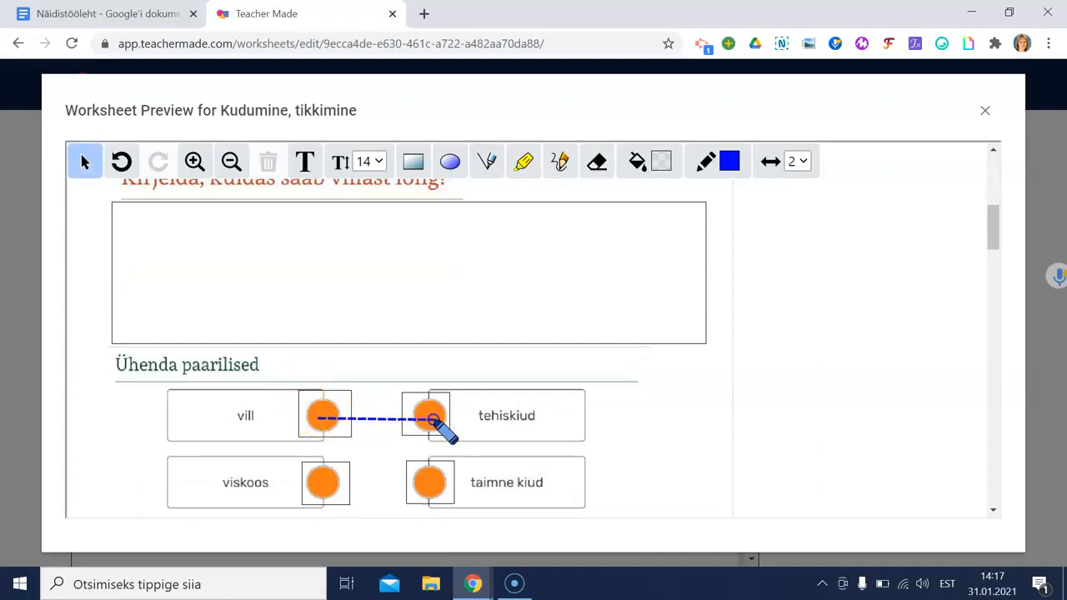
pyautogui.scroll(4, 455, 303)
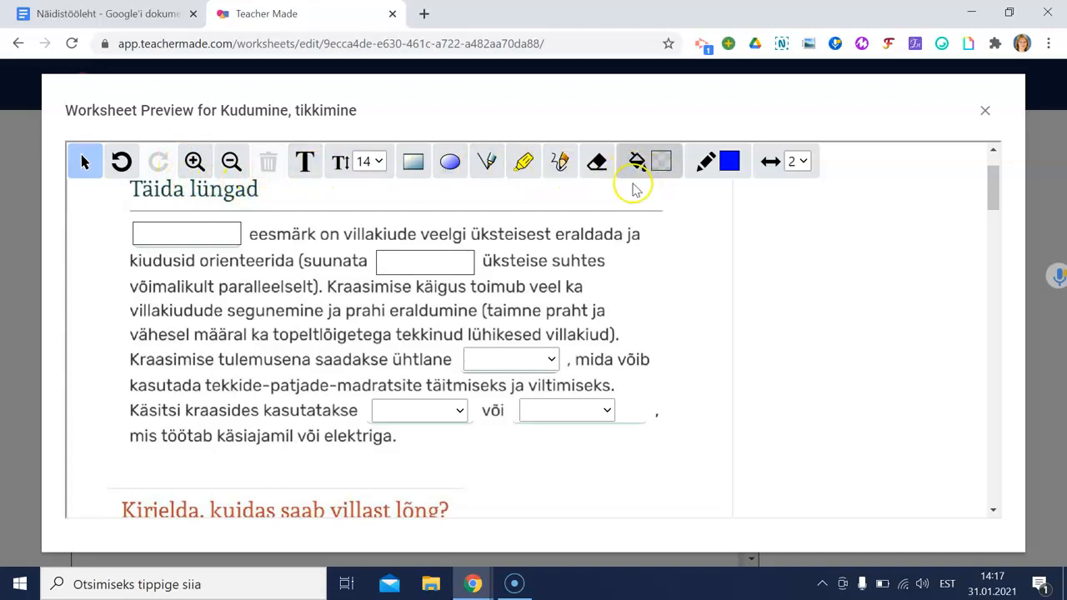
pyautogui.scroll(-5, 541, 236)
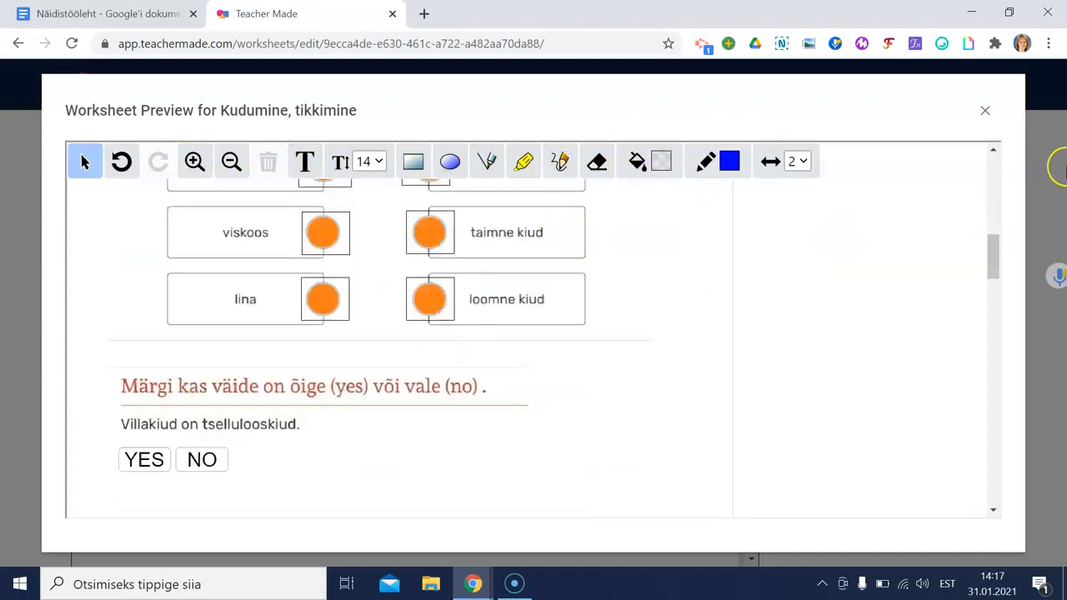
pyautogui.click(987, 112)
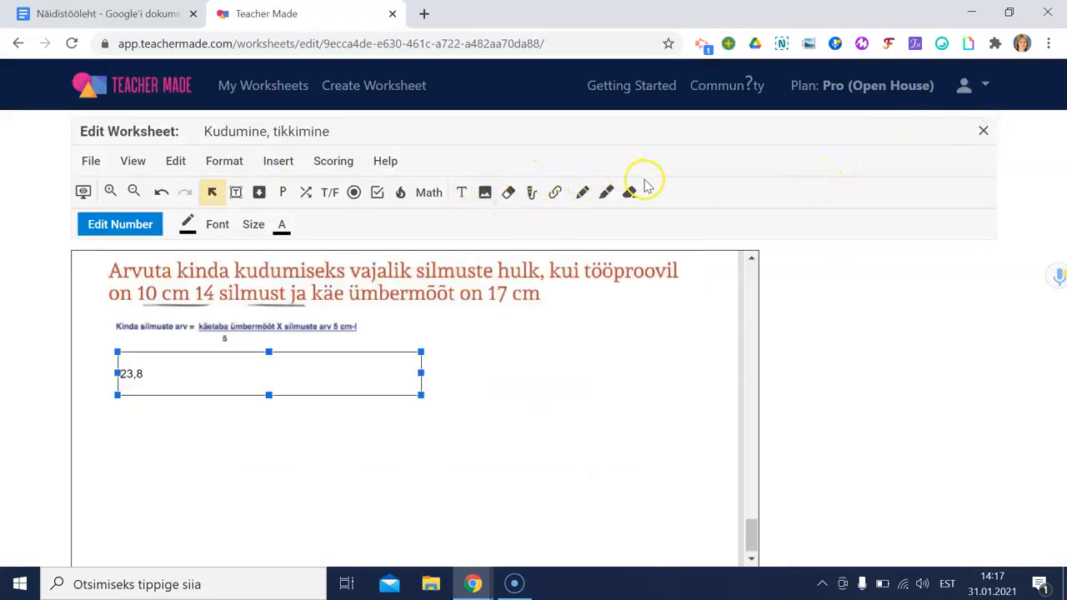
pyautogui.click(507, 195)
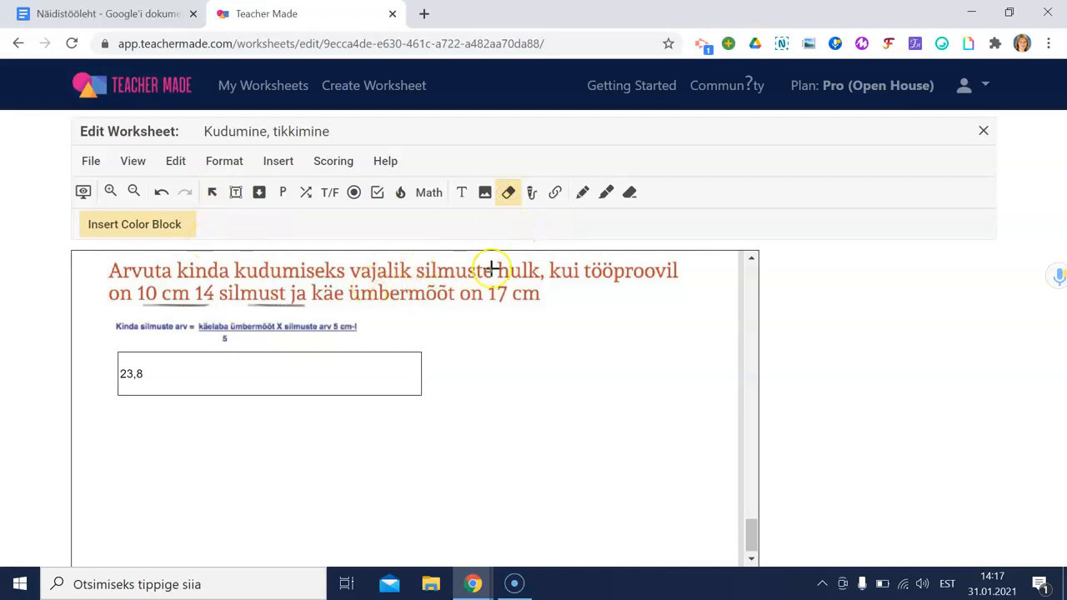
pyautogui.moveTo(498, 260)
pyautogui.mouseDown()
pyautogui.moveTo(543, 281)
pyautogui.moveTo(677, 281)
pyautogui.mouseUp()
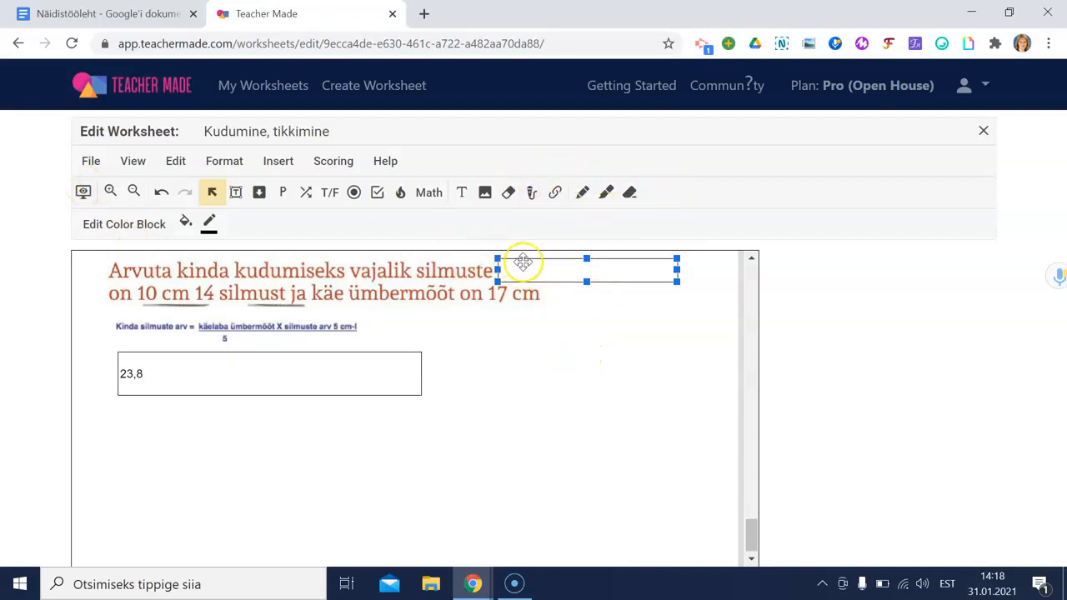
pyautogui.press('Delete')
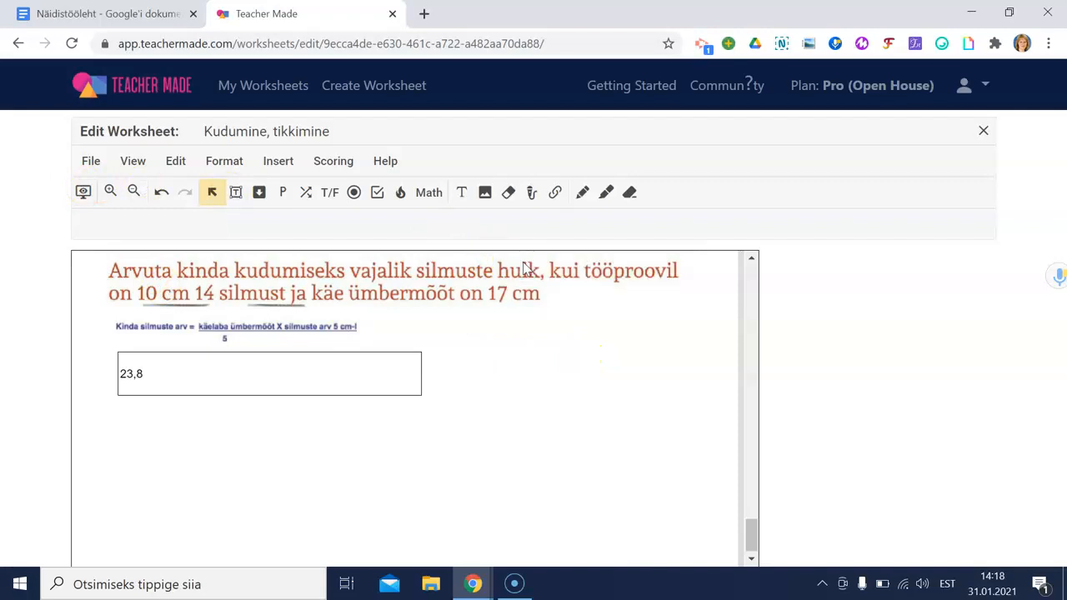
pyautogui.scroll(2, 538, 288)
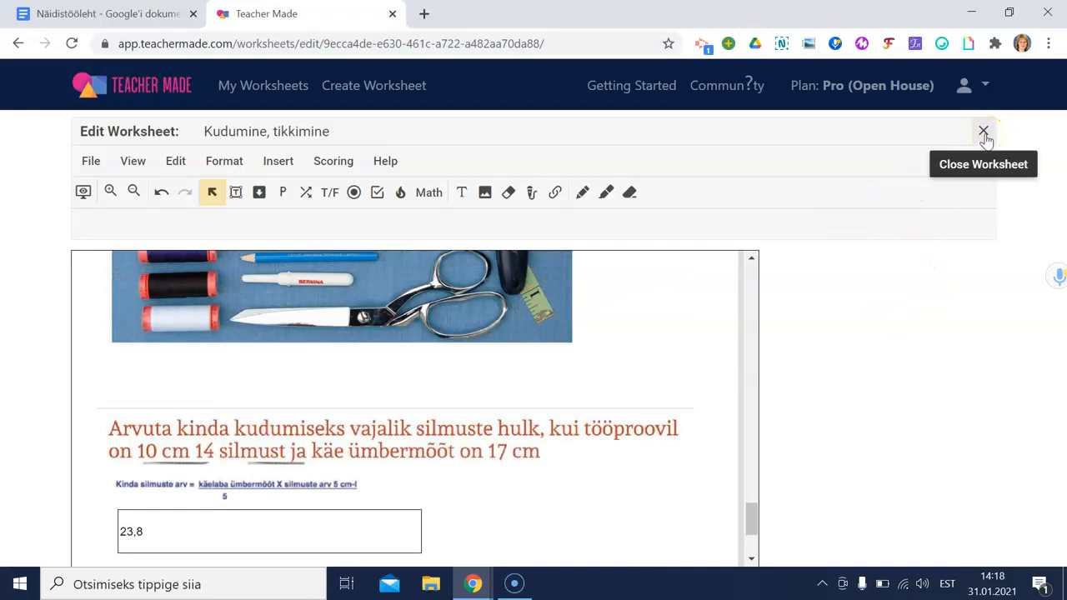
# Step: Create an assignment named 'Kudumine, tikkimine - test' with students signing in using a name or ID
pyautogui.click(984, 133)
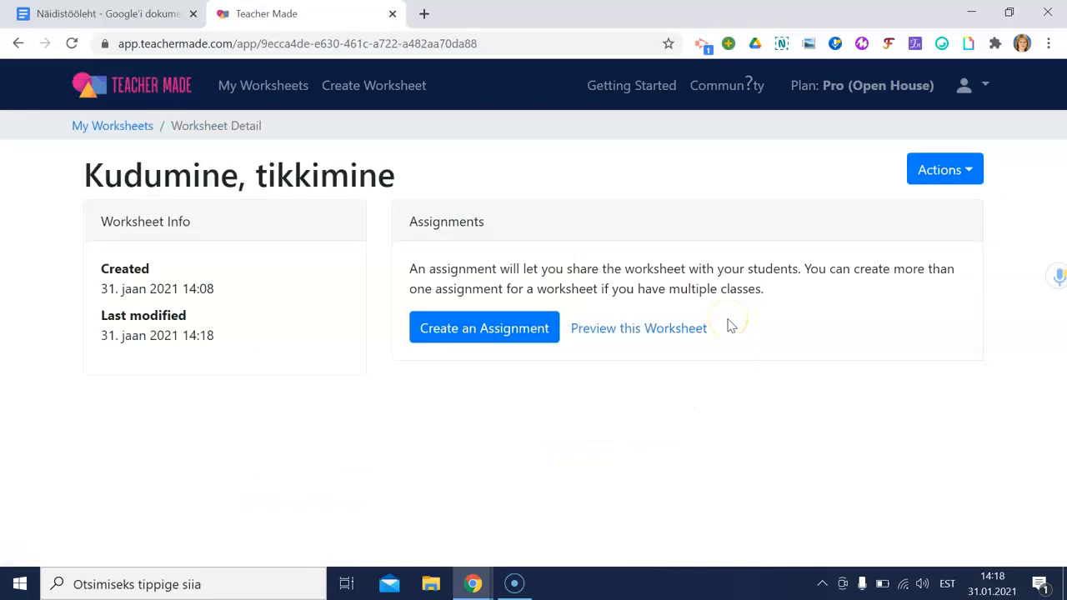
pyautogui.click(512, 332)
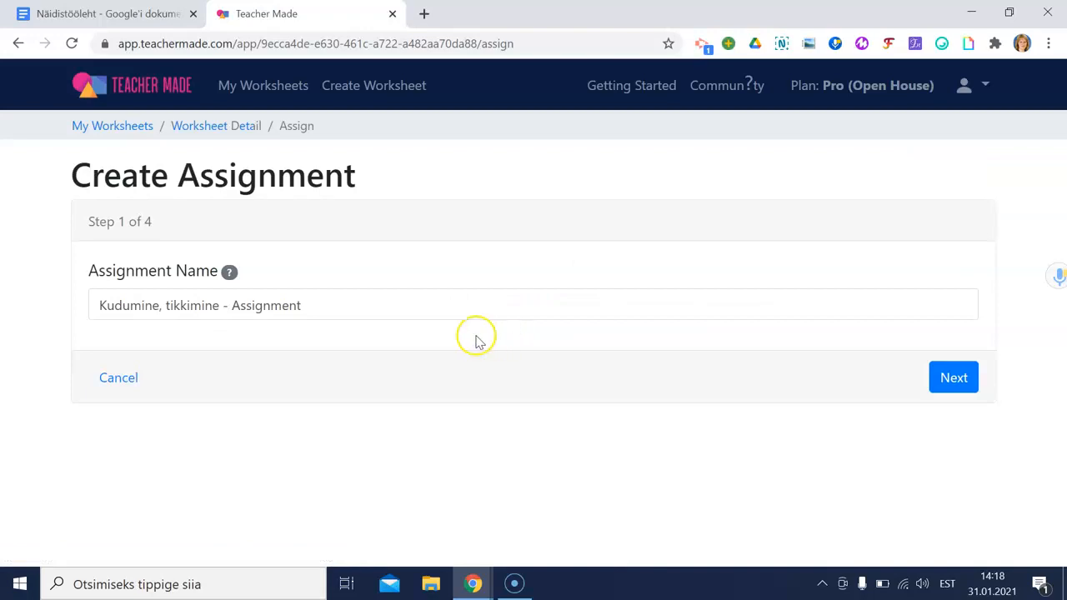
pyautogui.moveTo(326, 309); pyautogui.dragTo(238, 311)
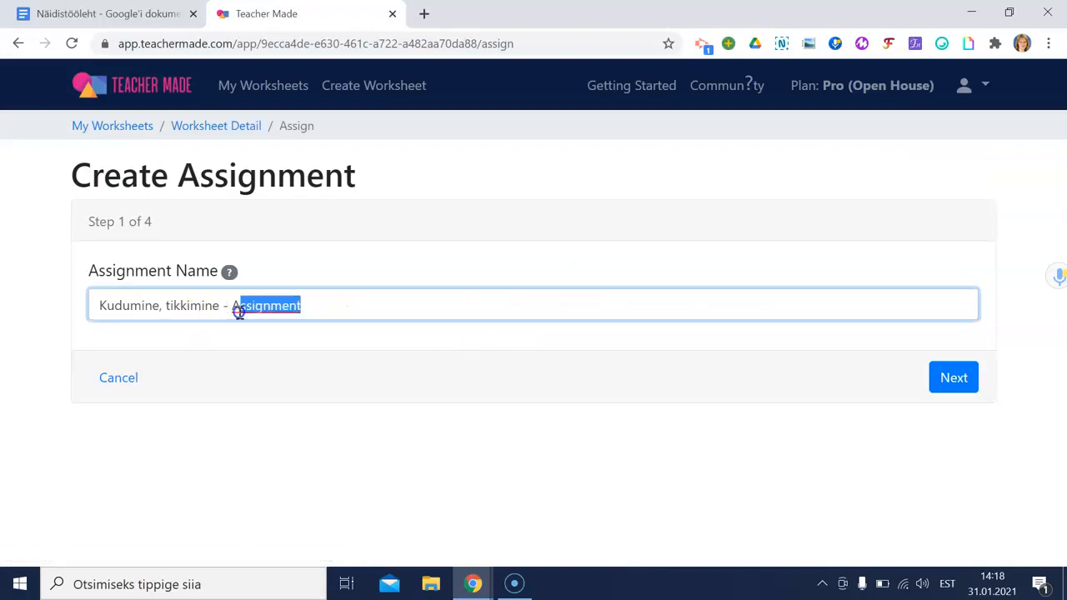
pyautogui.write('te')
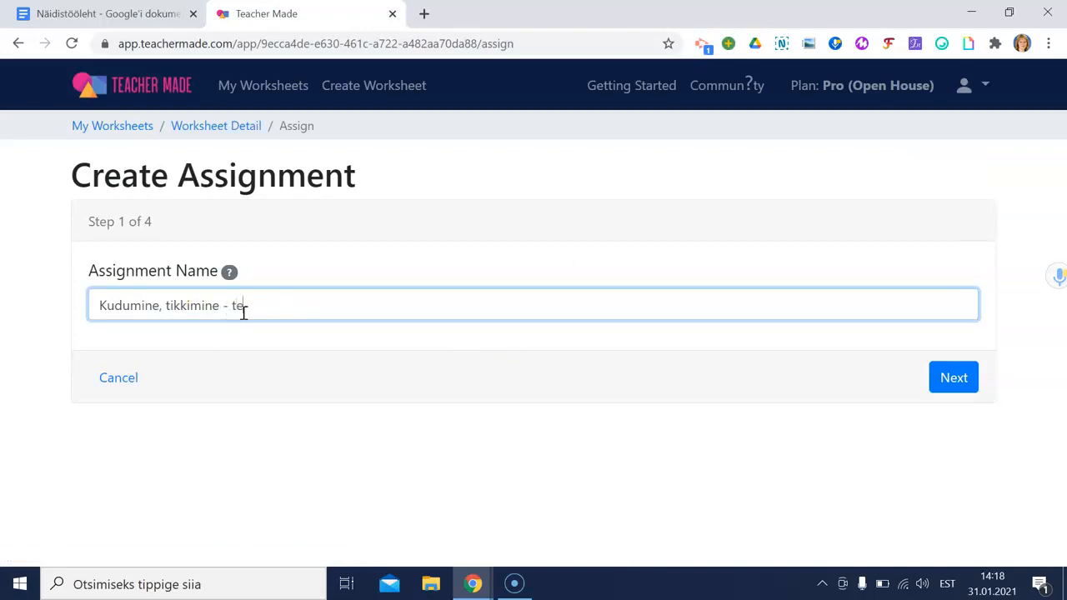
pyautogui.click(956, 380)
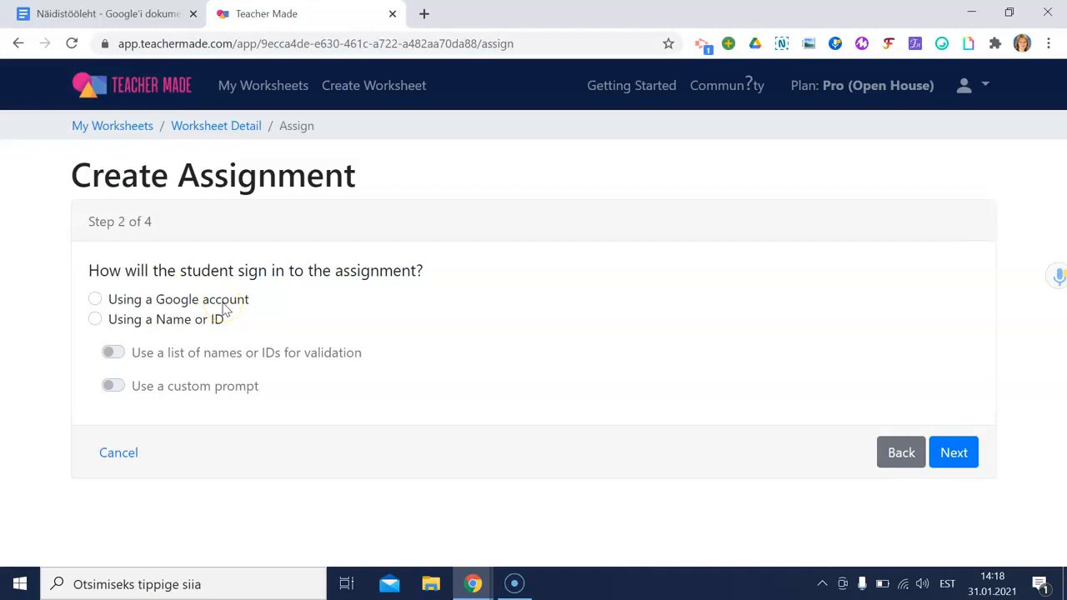
pyautogui.click(96, 302)
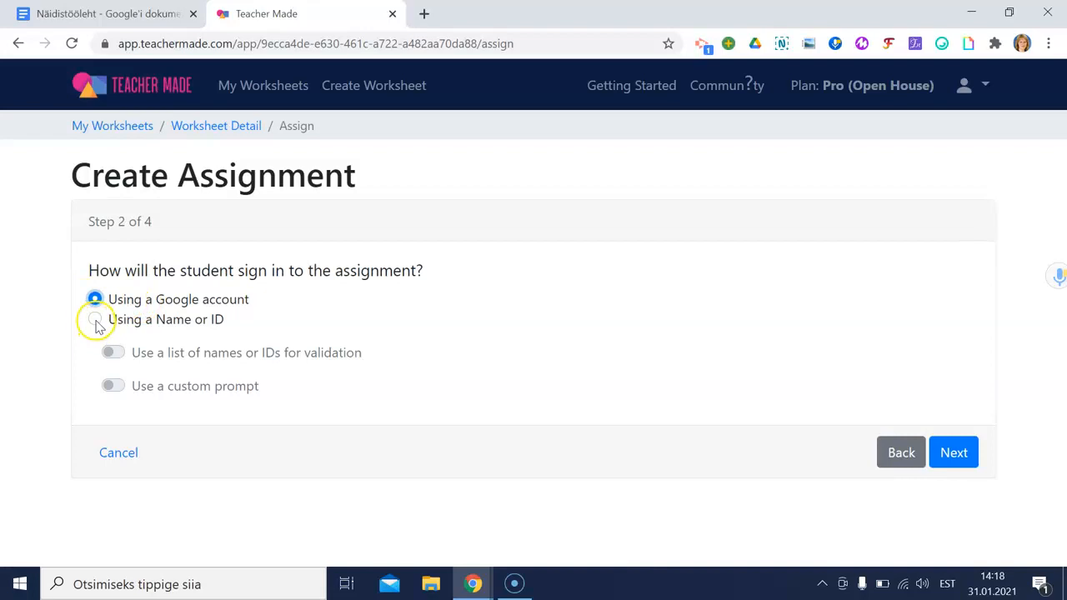
pyautogui.click(95, 321)
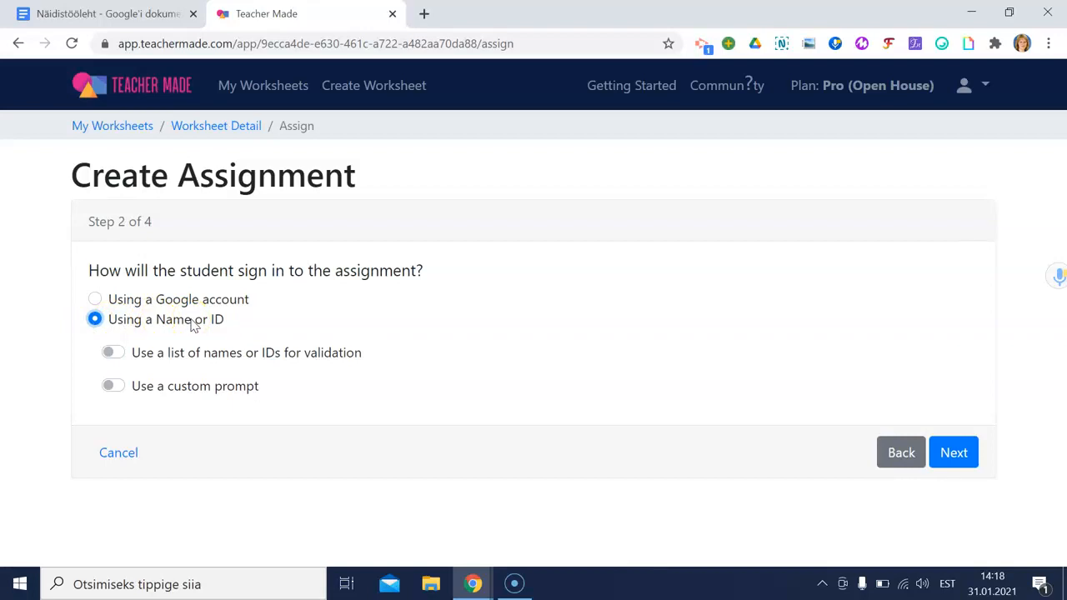
# Step: Use Points Earned / Points Possible scoring, showing score and correct answers on turn-in
pyautogui.click(954, 452)
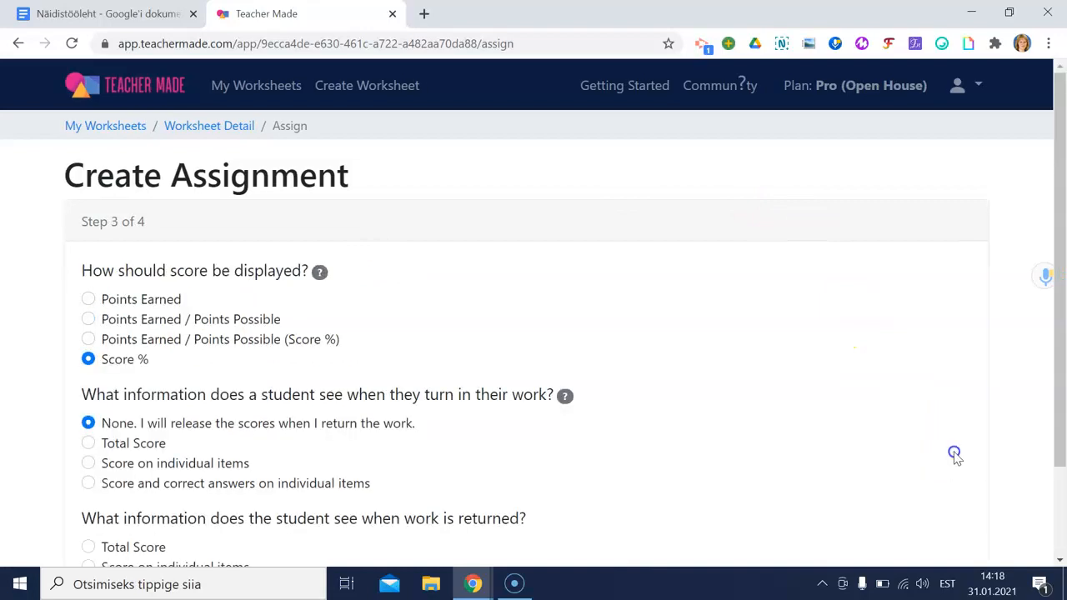
pyautogui.scroll(-2, 517, 316)
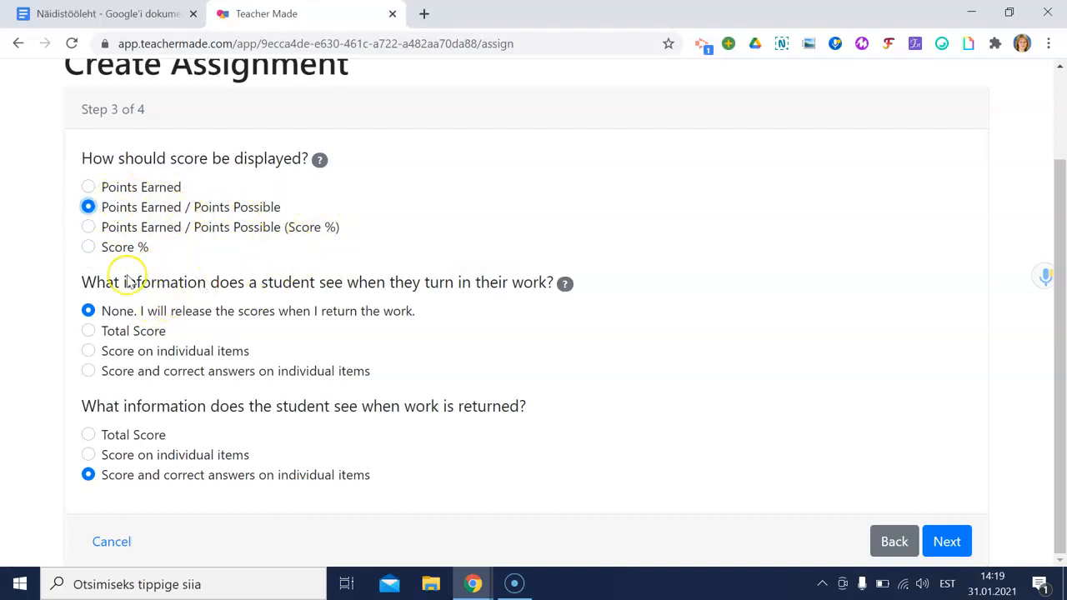
pyautogui.click(89, 373)
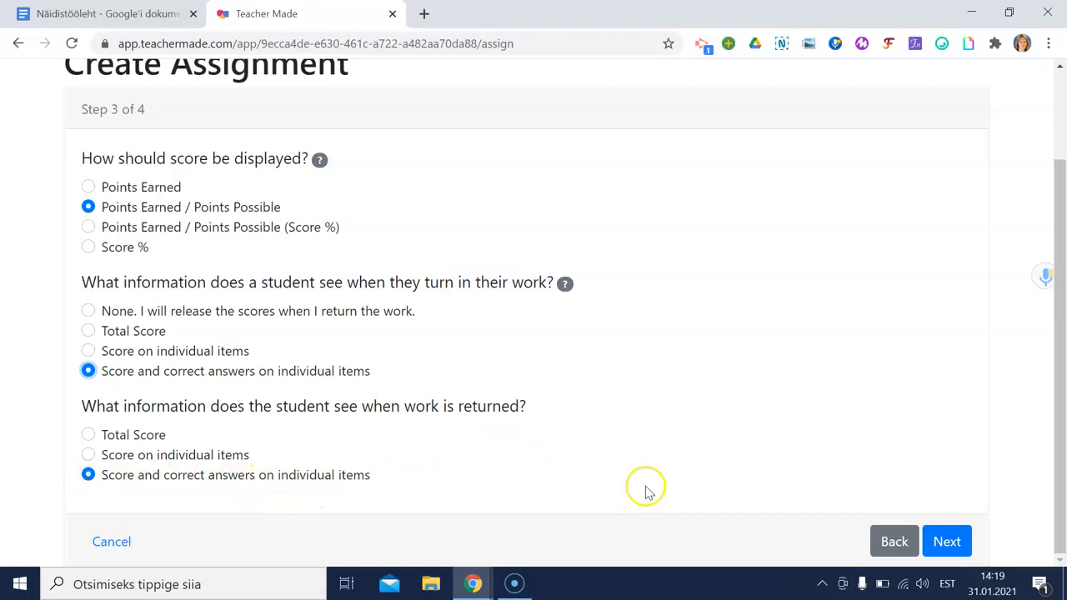
# Step: Allow student textboxes and drawing, save the assignment, and select its share link
pyautogui.click(946, 544)
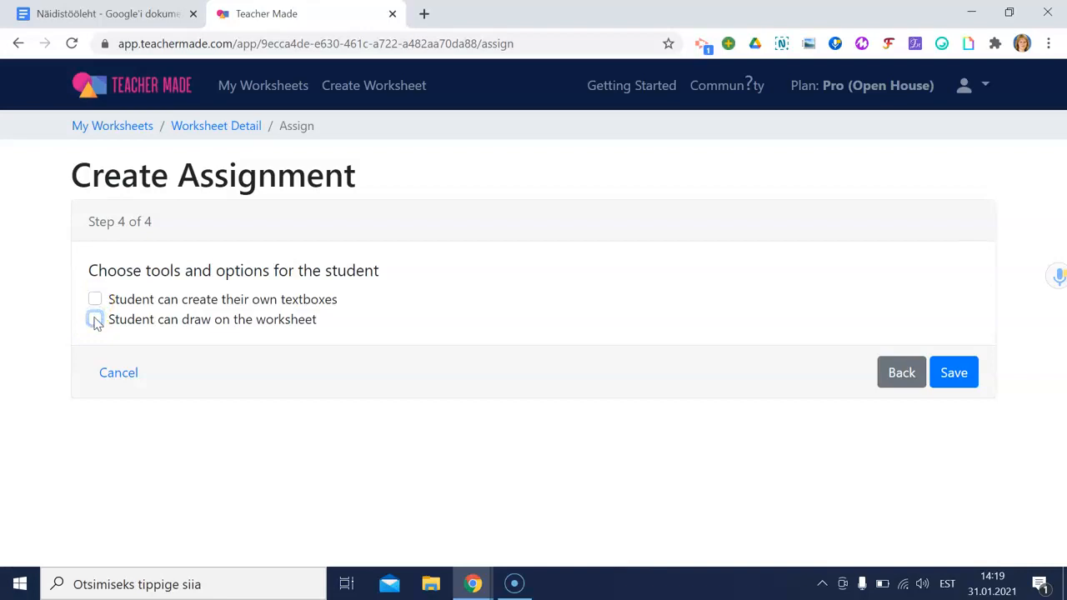
pyautogui.click(95, 302)
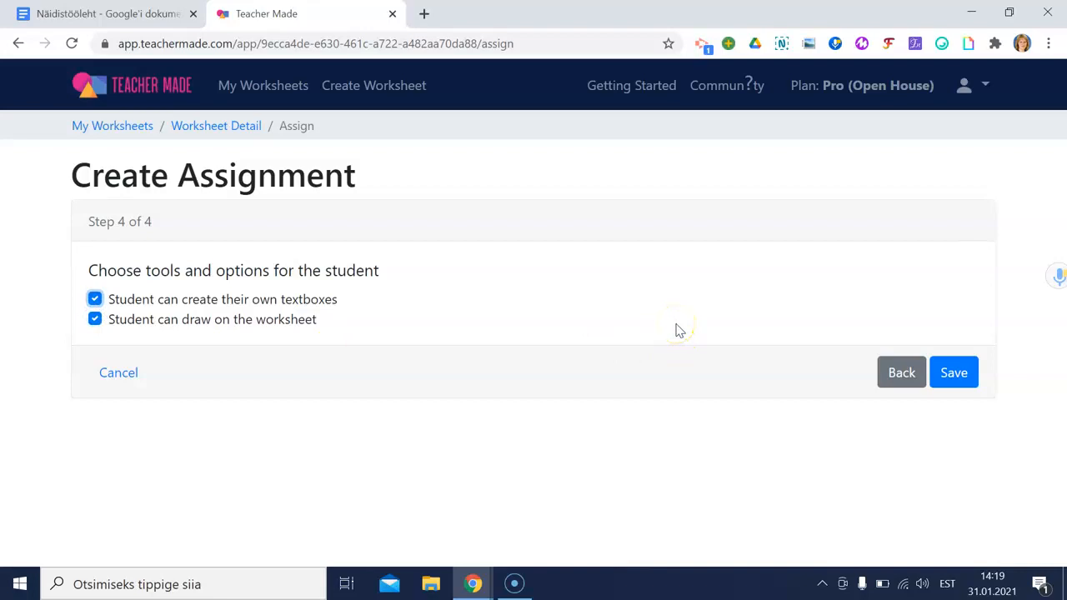
pyautogui.click(956, 375)
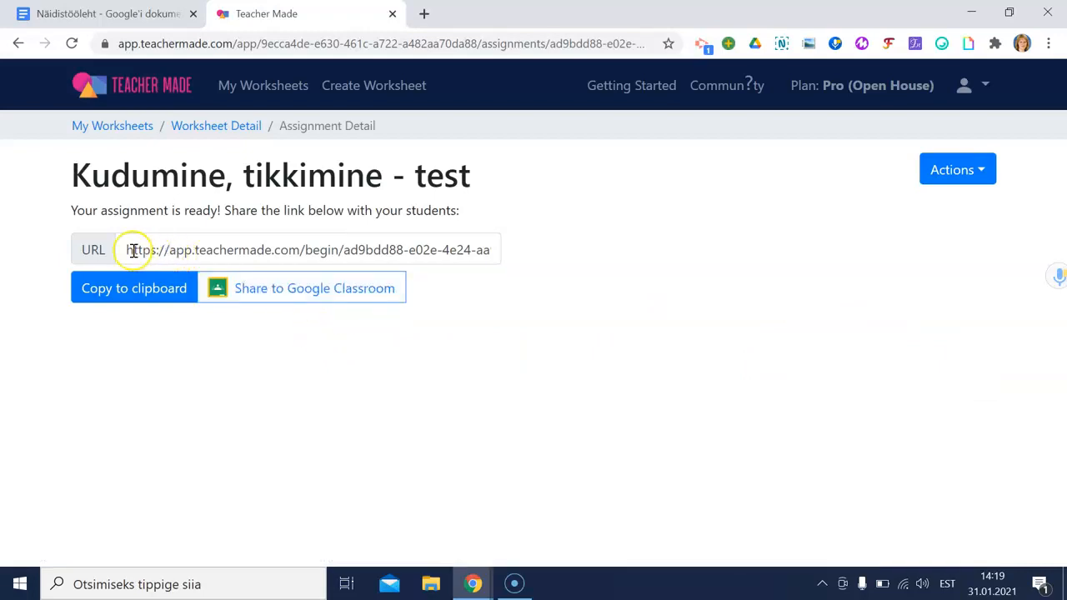
pyautogui.moveTo(119, 248); pyautogui.dragTo(552, 254)
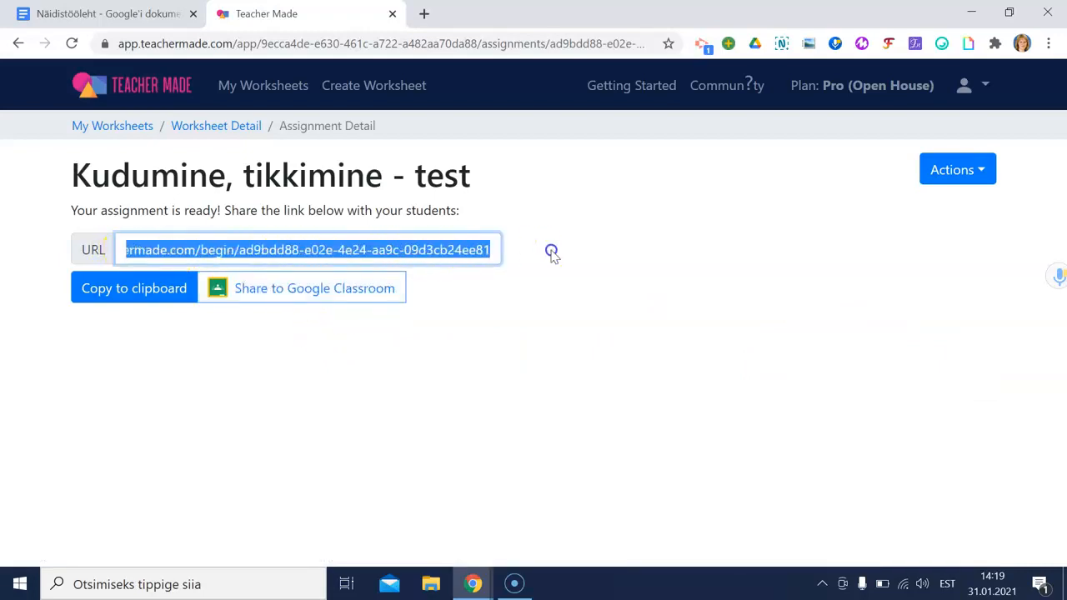
# Step: Share the assignment to the chosen Google Classroom class with instructions 'Tee ära test'
pyautogui.click(354, 294)
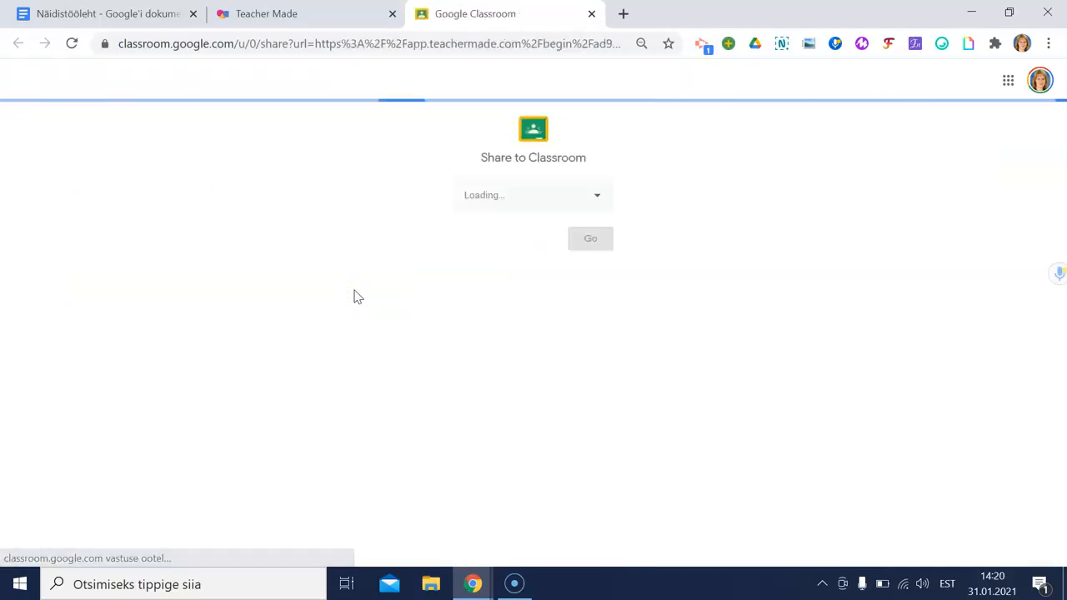
pyautogui.click(579, 203)
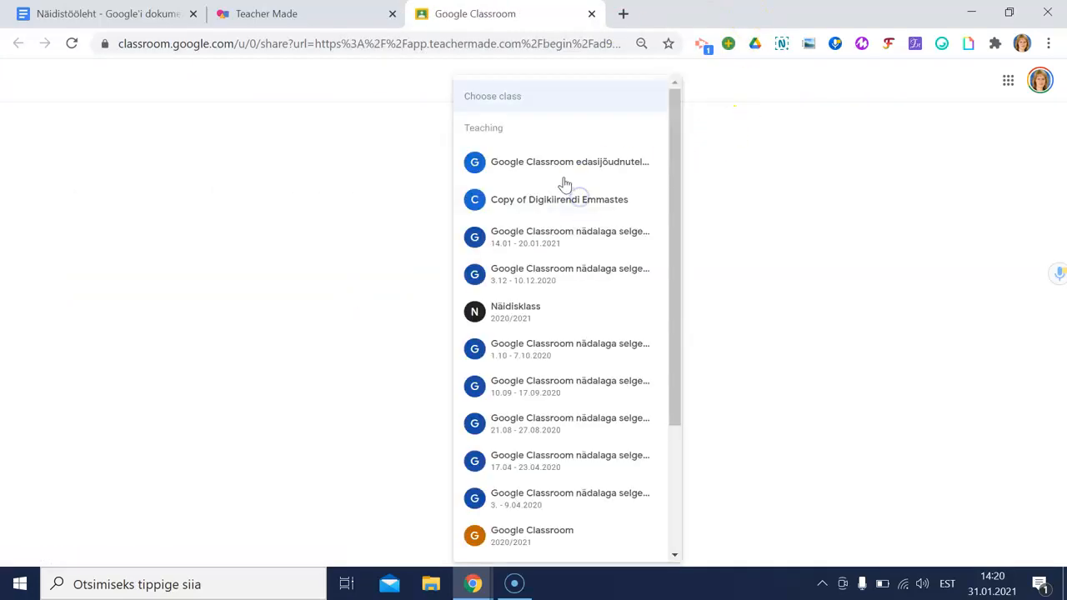
pyautogui.click(548, 310)
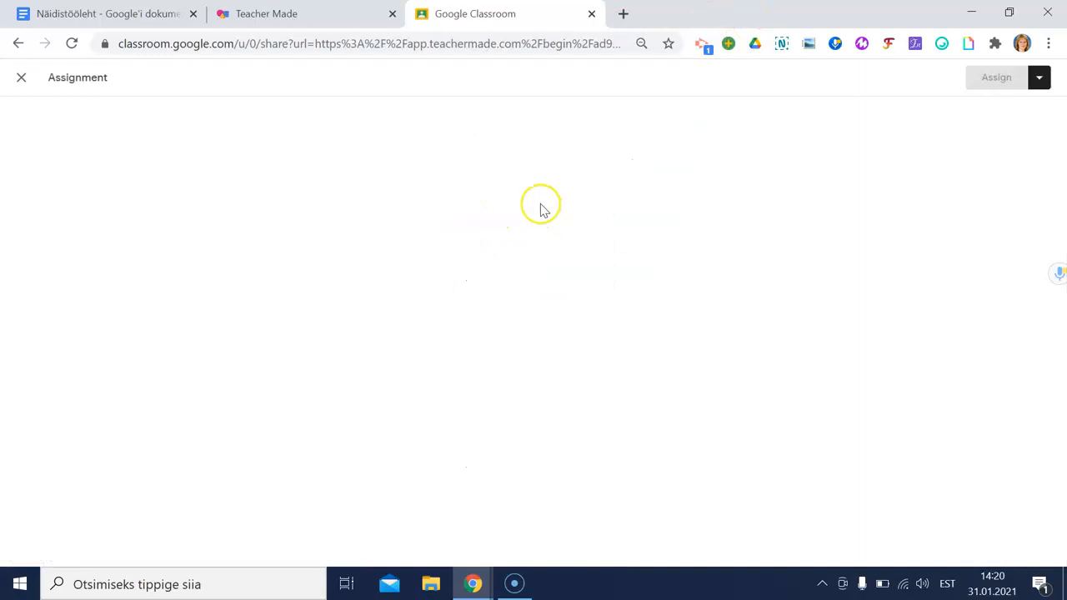
pyautogui.click(280, 207)
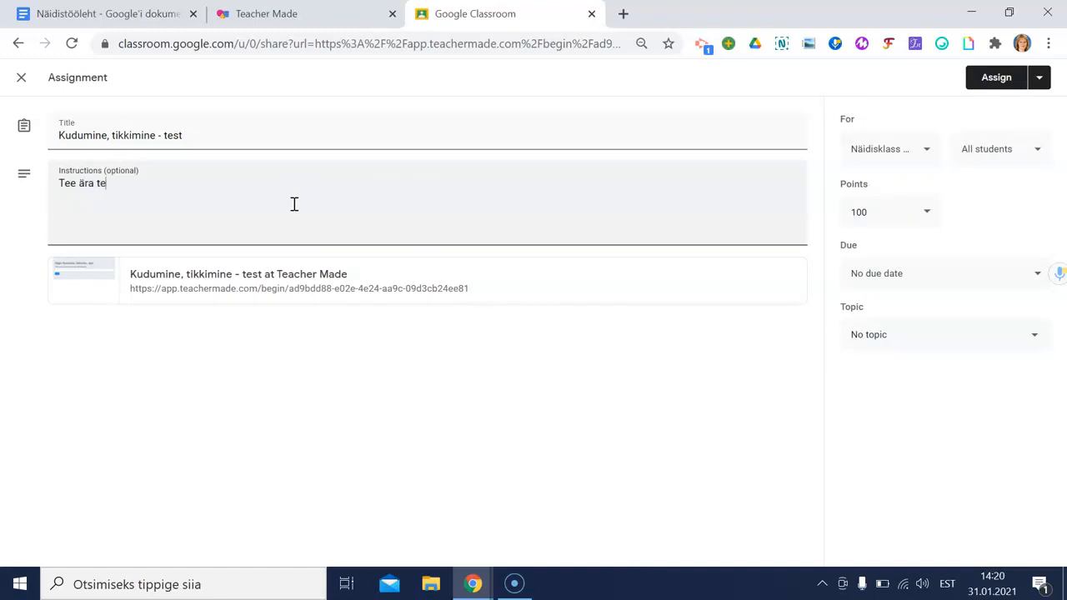
# Step: File it under topic Katsetused, set the due date to February 8, and assign it
pyautogui.click(943, 337)
pyautogui.click(921, 381)
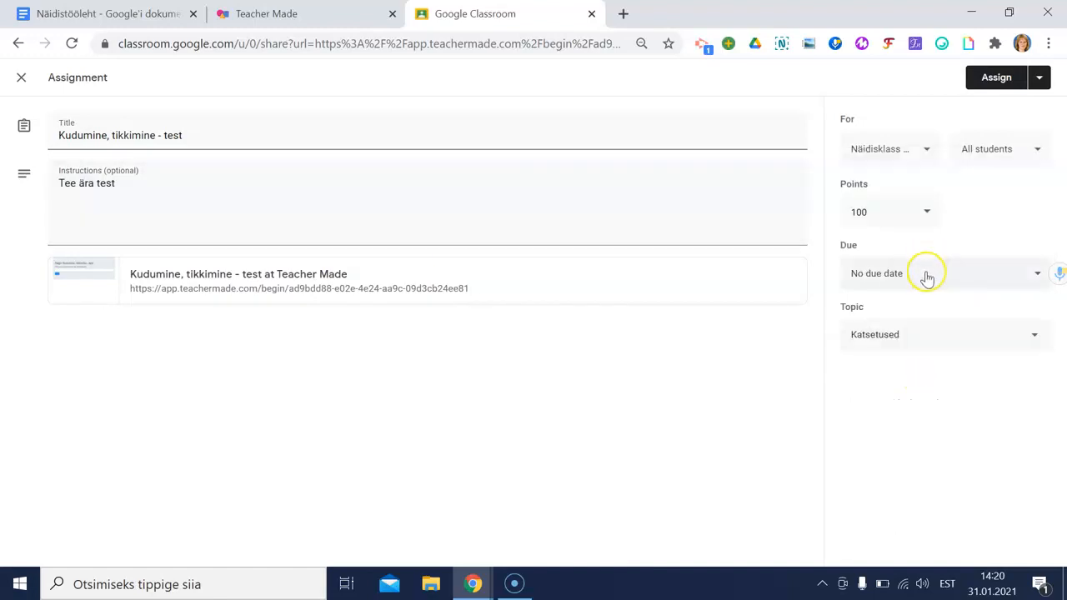
pyautogui.click(924, 269)
pyautogui.click(922, 329)
pyautogui.click(893, 410)
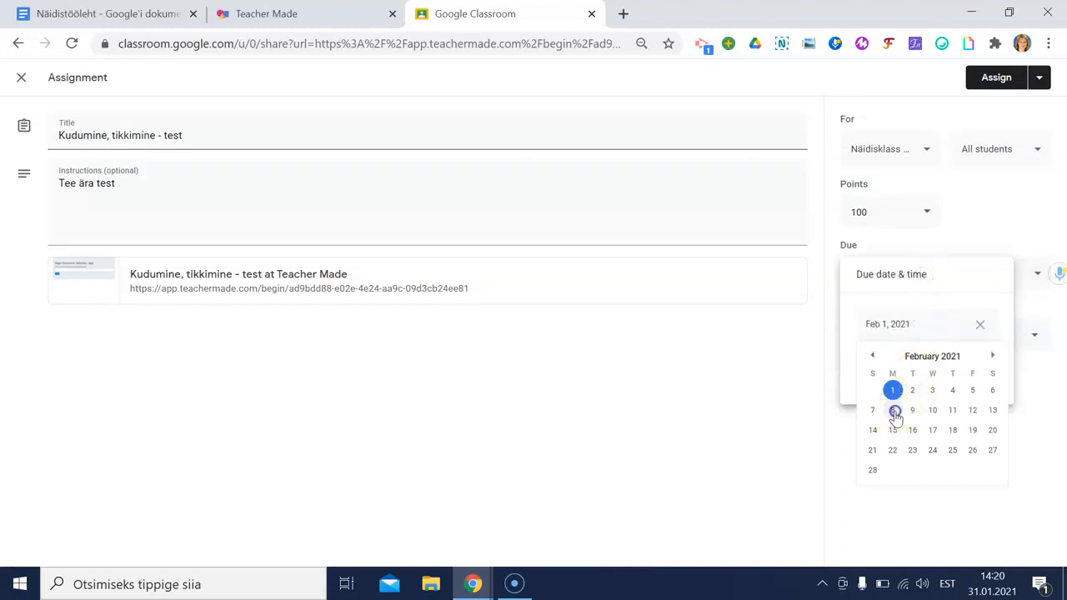
pyautogui.click(999, 80)
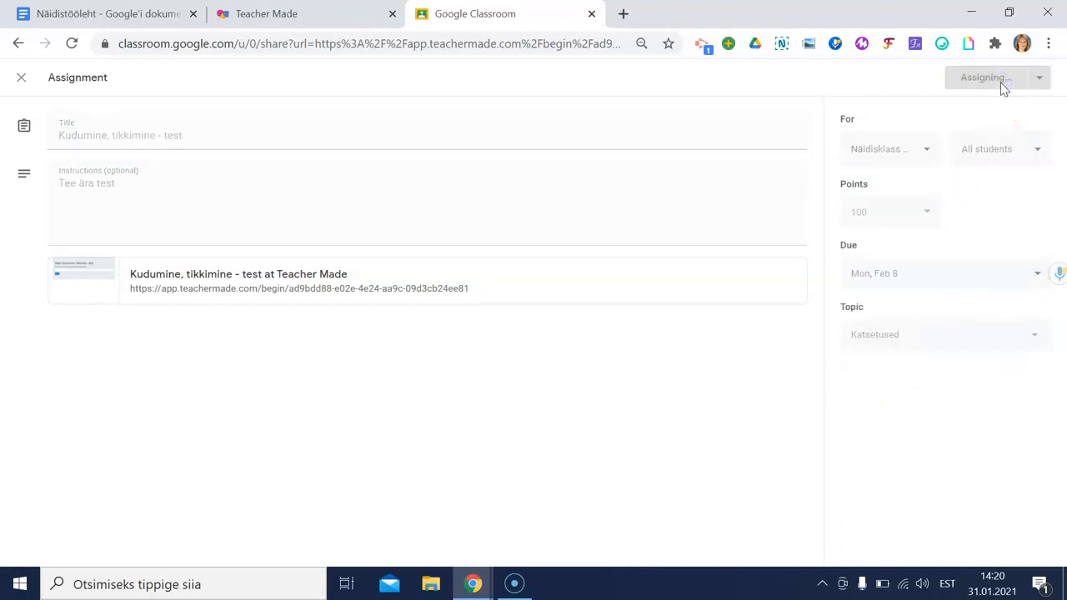